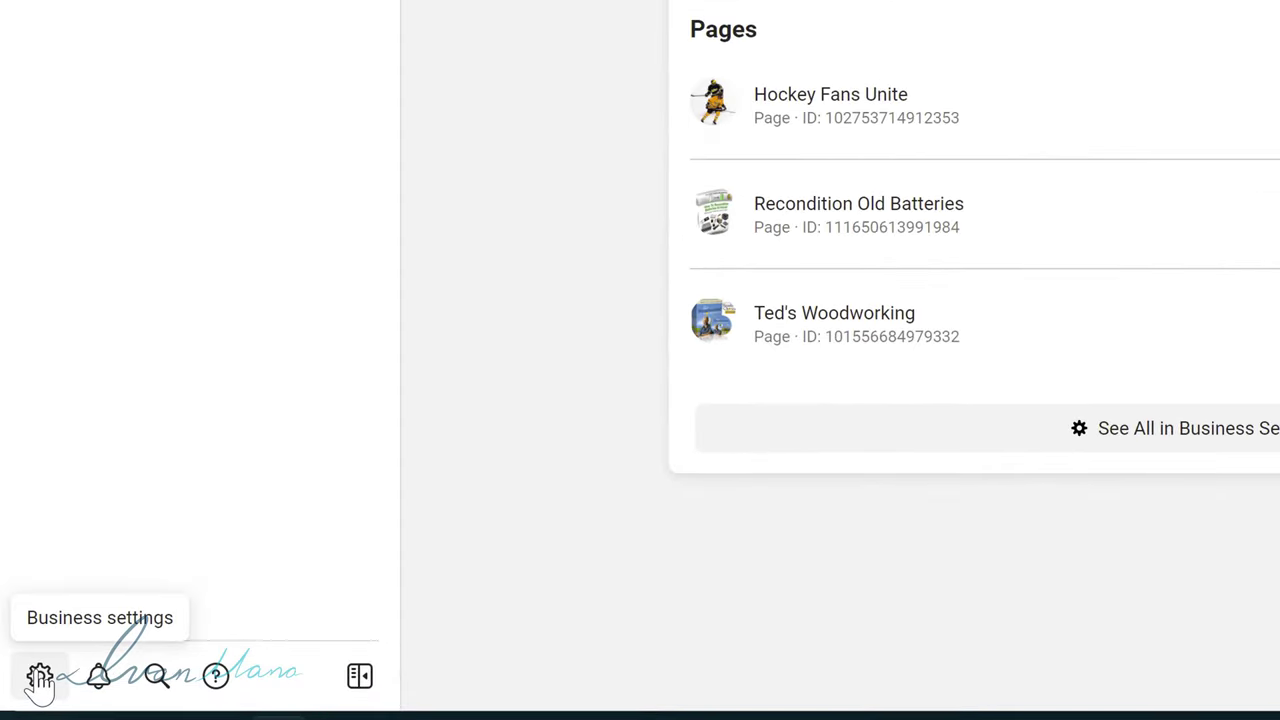
Open the list of pixels among the data sources in the Business settings
left_click(40, 677)
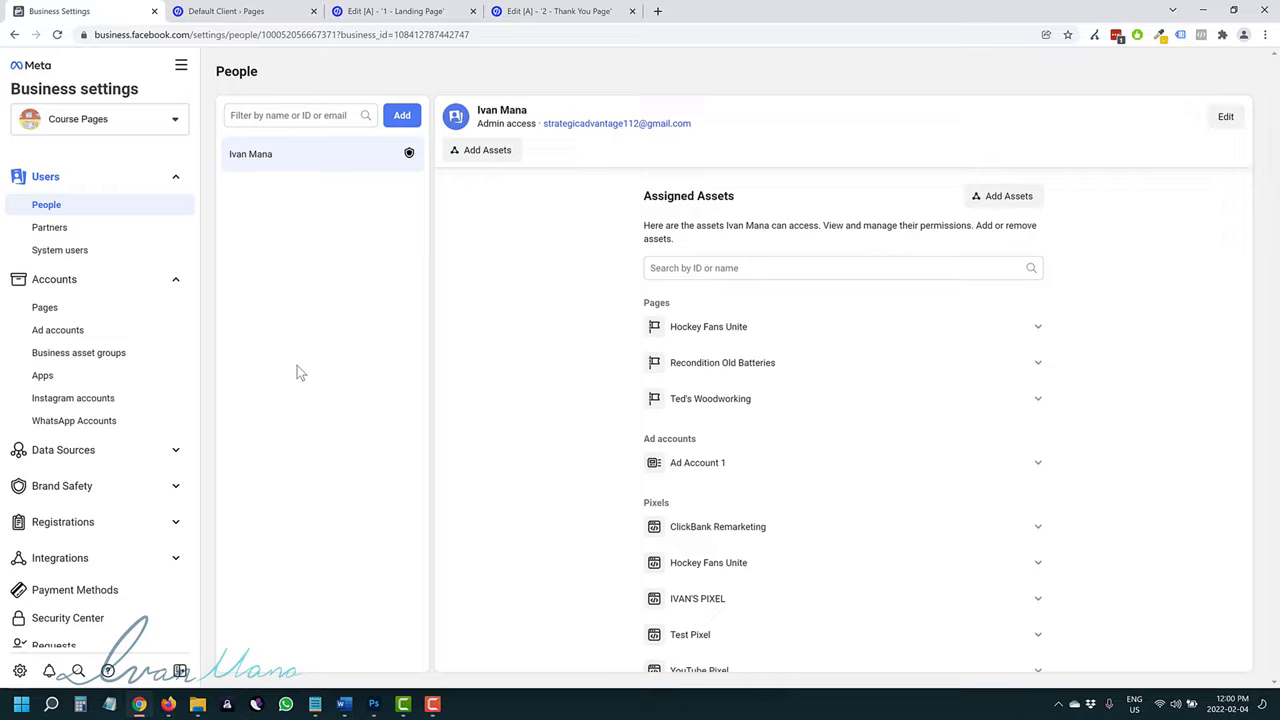
left_click(120, 452)
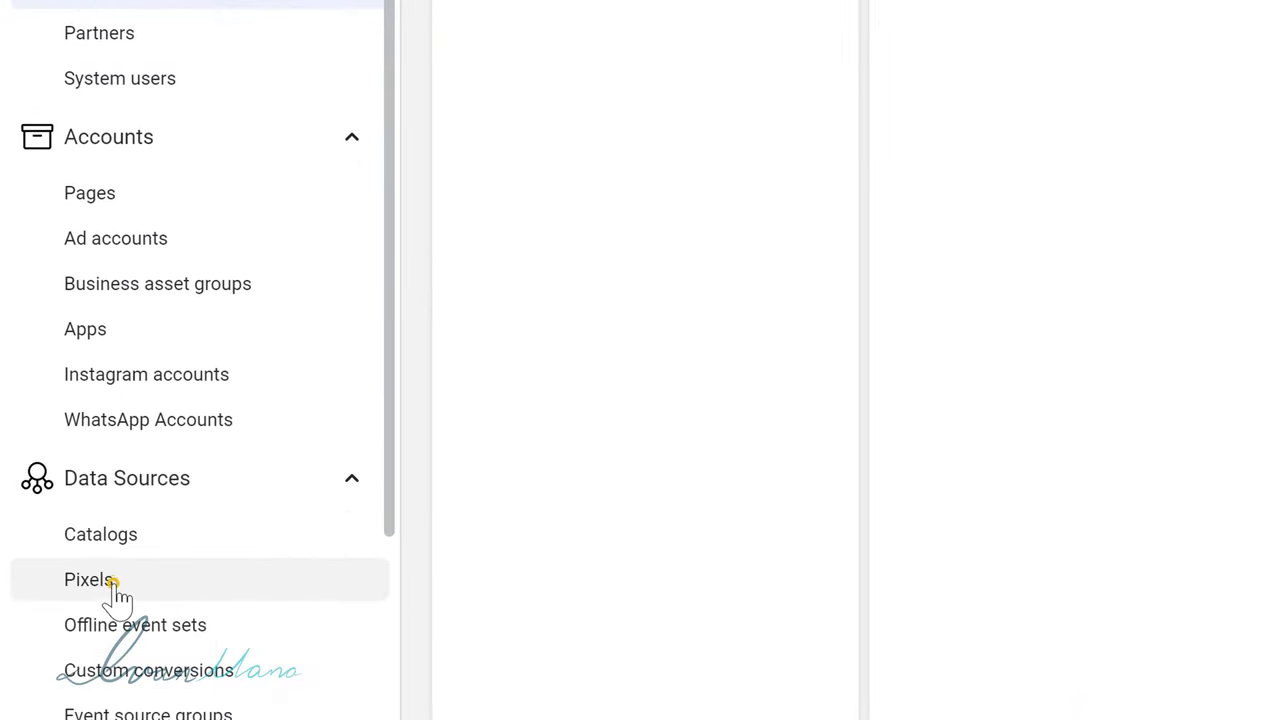
left_click(112, 586)
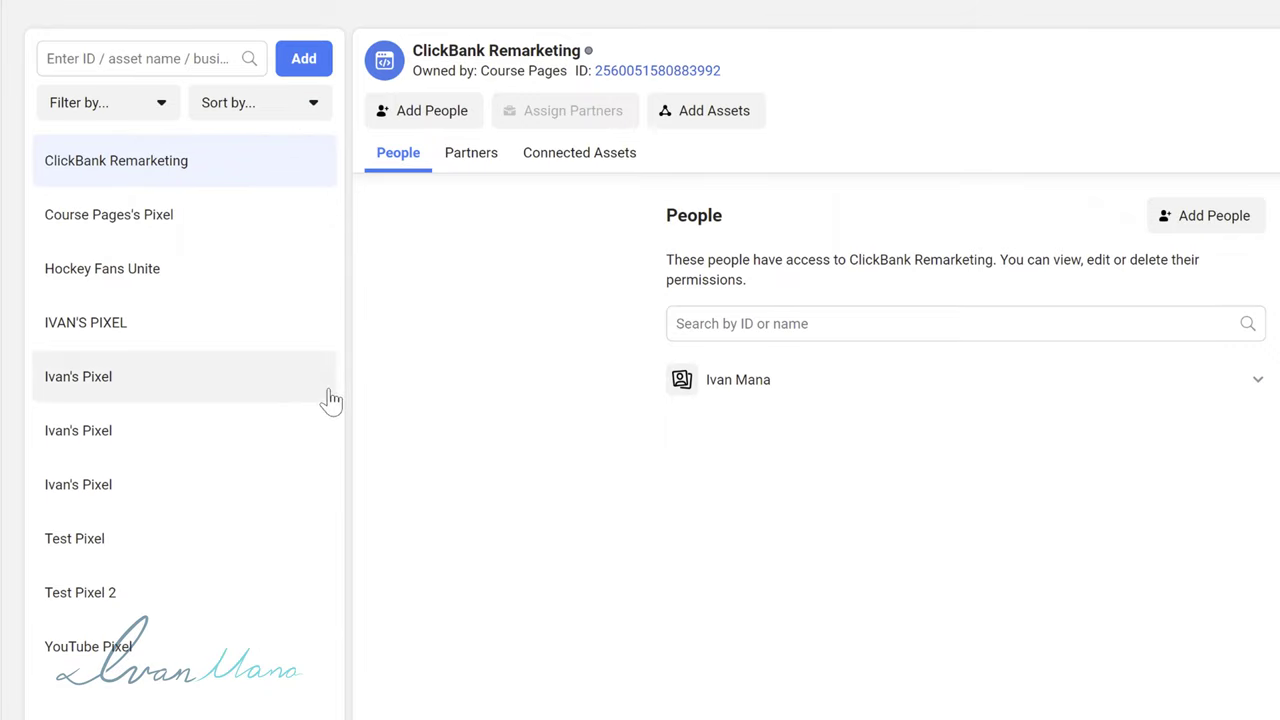
Create a new pixel named Facebook Pixel 2022 and dismiss the offer to set it up
left_click(310, 62)
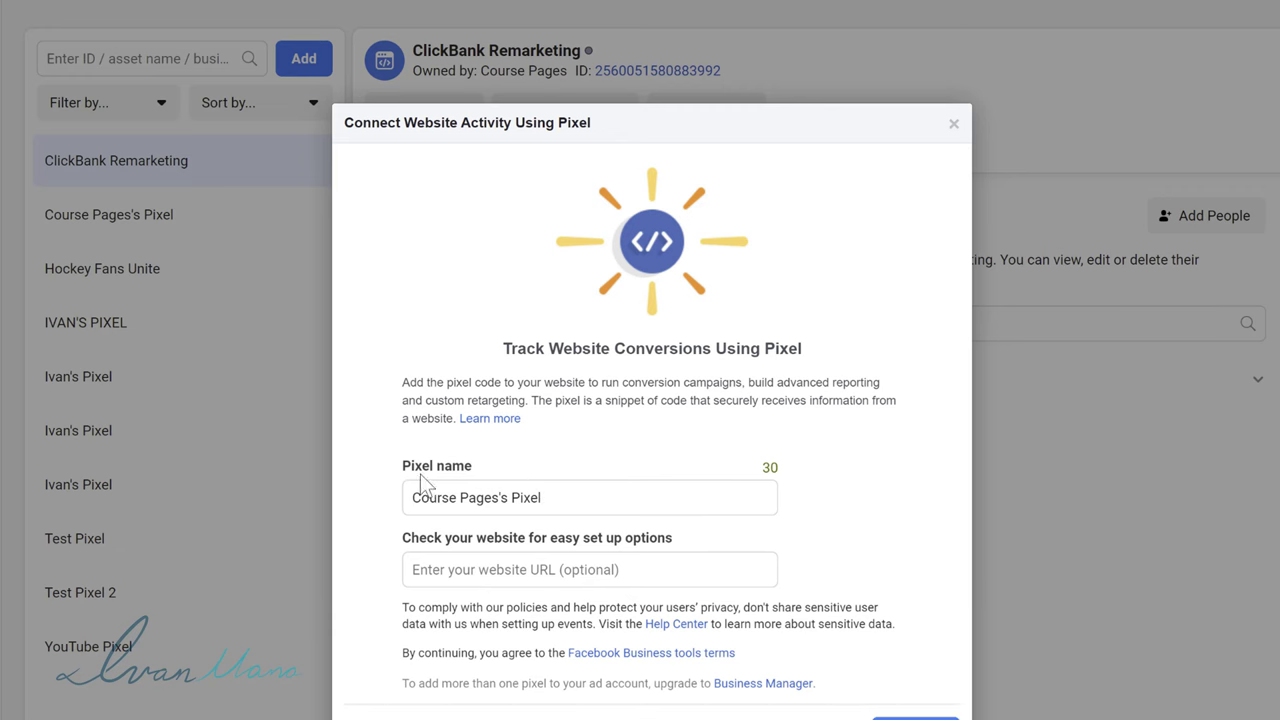
triple_click(573, 490)
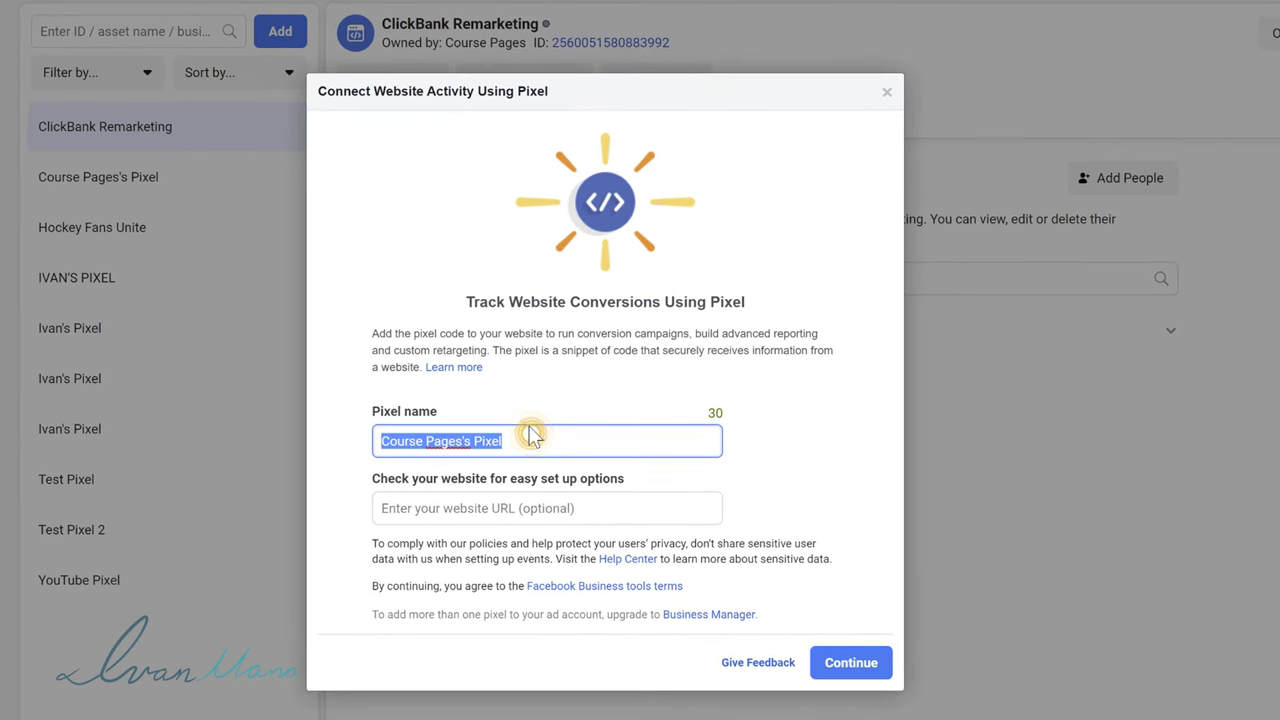
type("Facebook Pixel 2022")
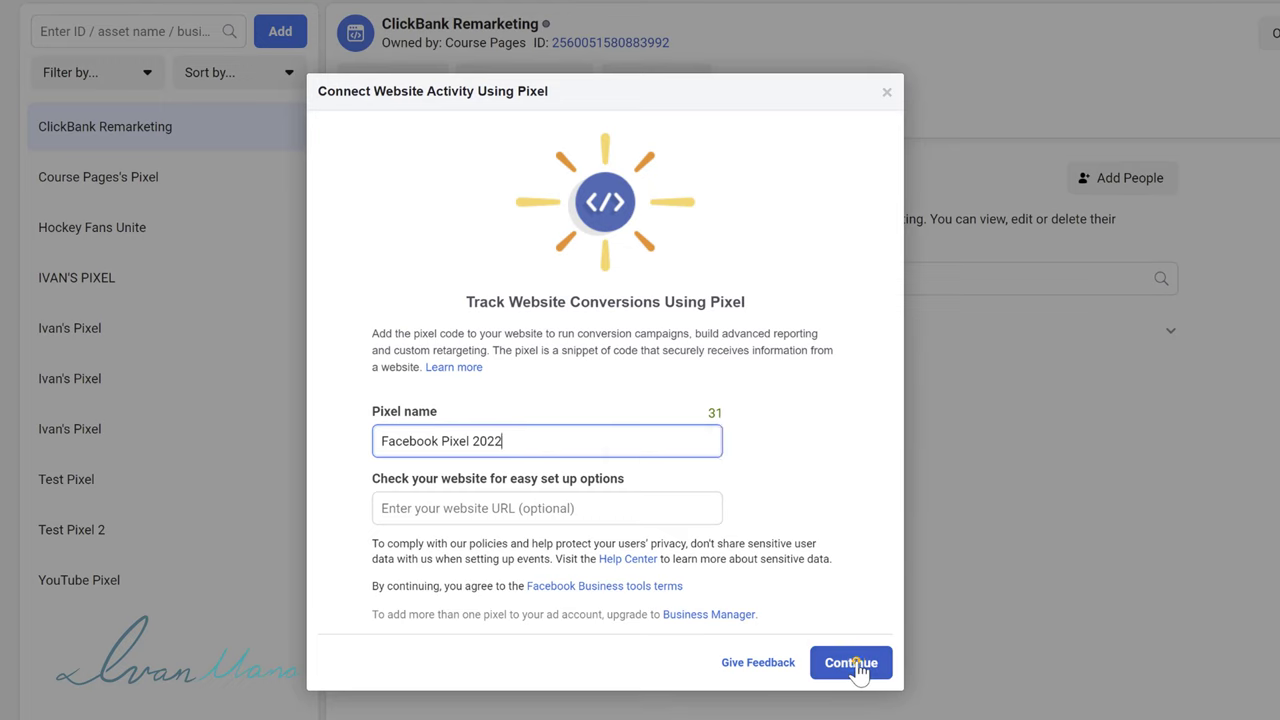
left_click(855, 662)
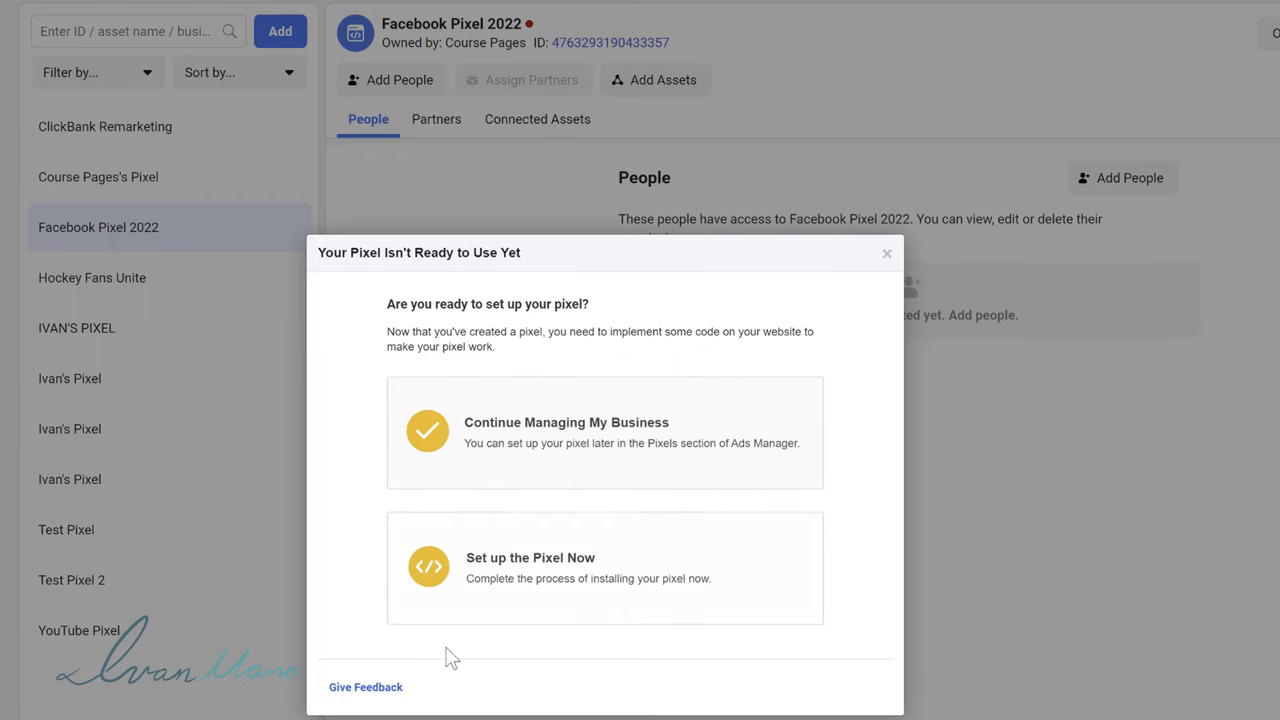
left_click(886, 256)
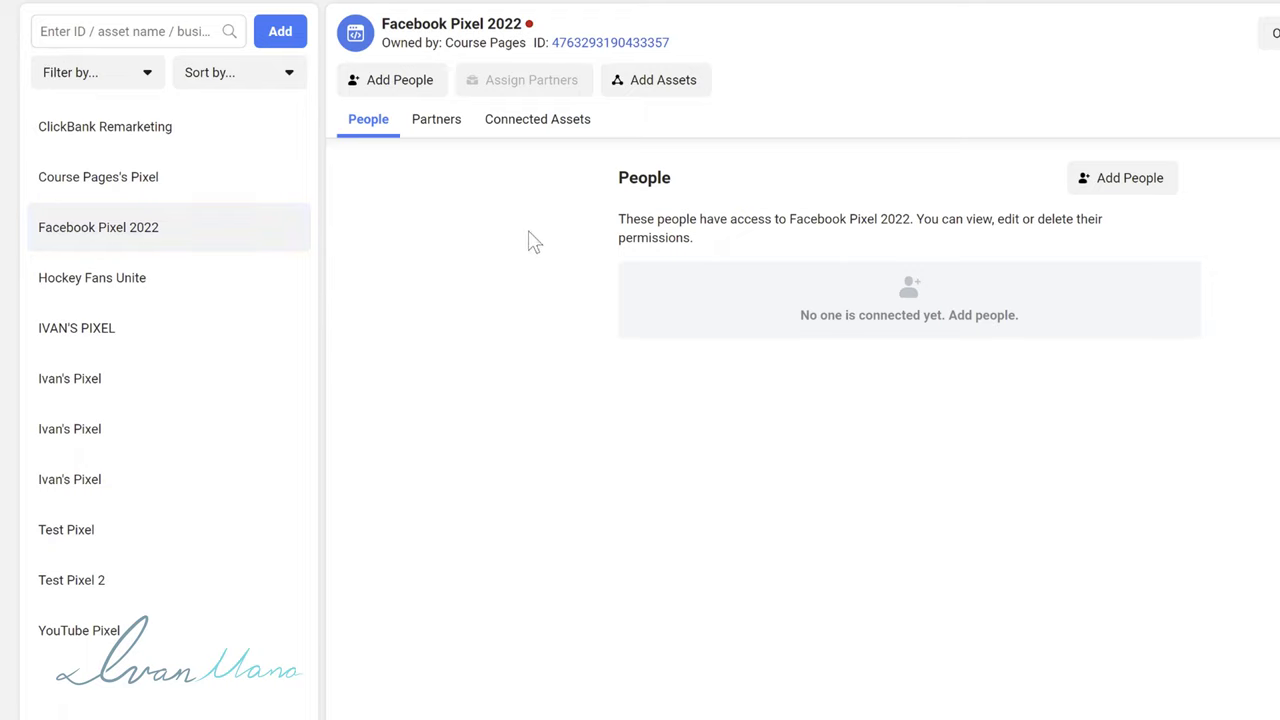
Assign the business admin to Facebook Pixel 2022 with full Manage Pixel control
left_click(391, 86)
left_click(381, 87)
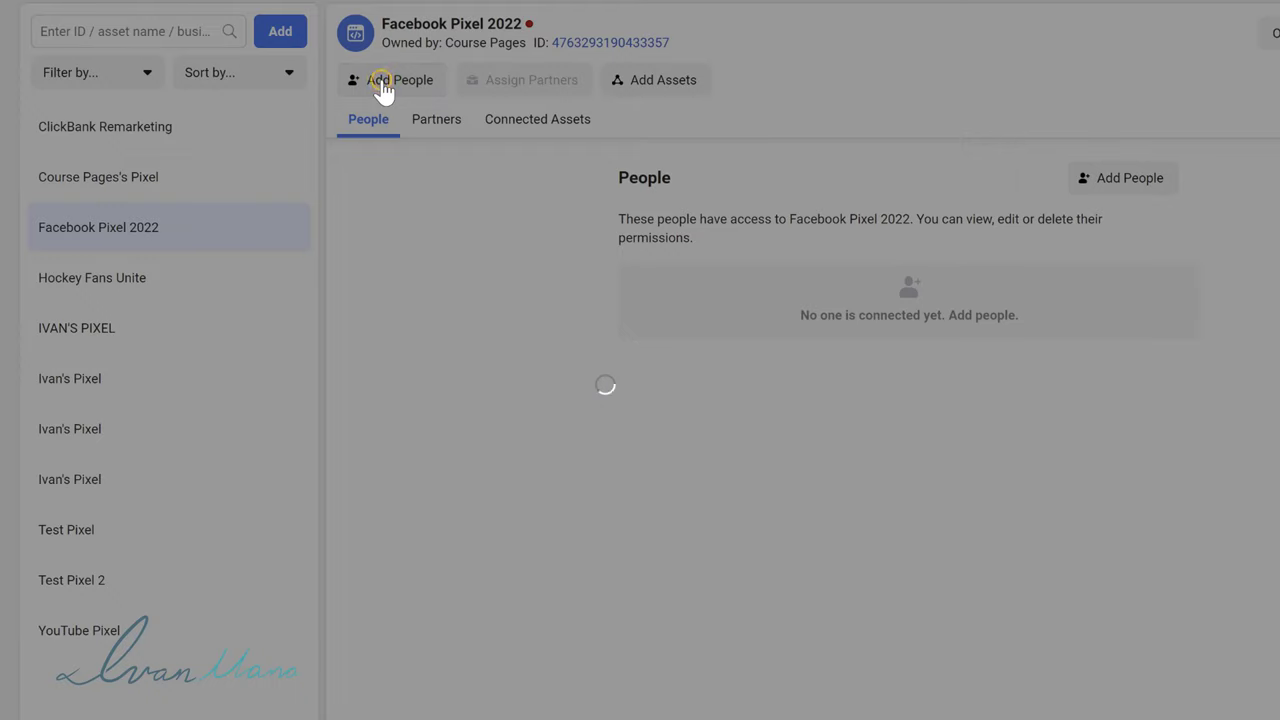
left_click(516, 295)
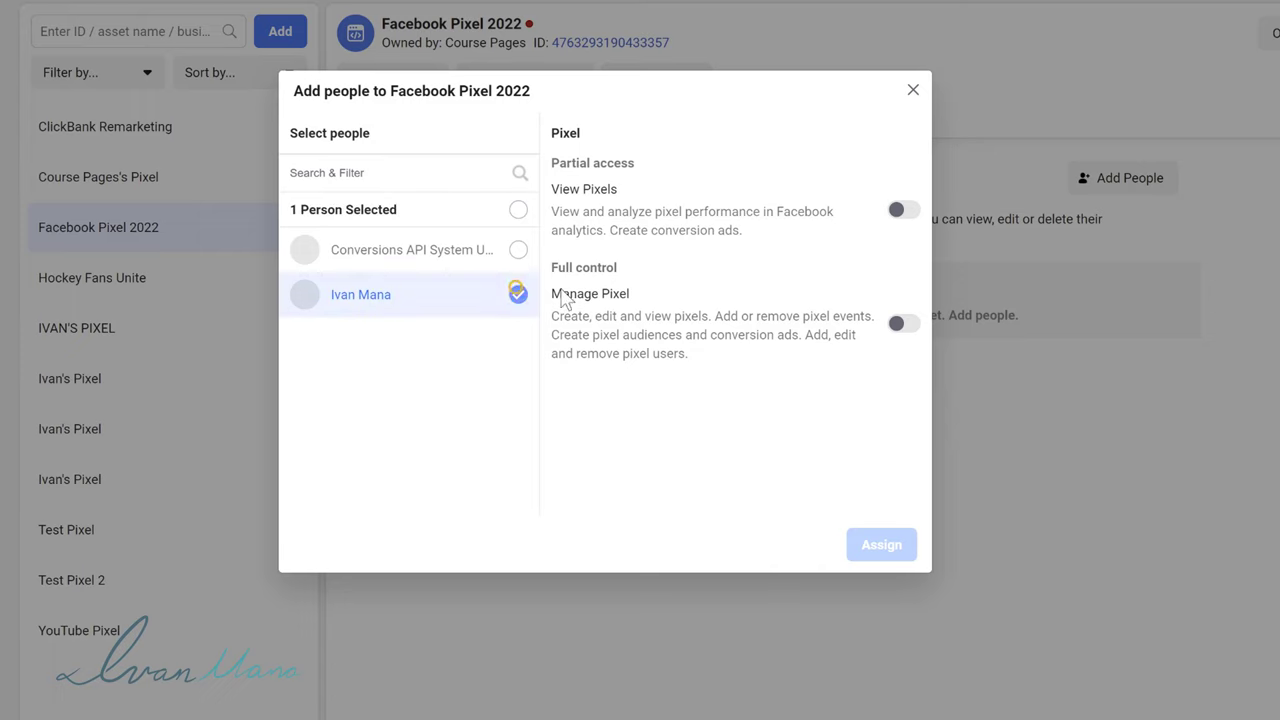
left_click(905, 323)
left_click(883, 540)
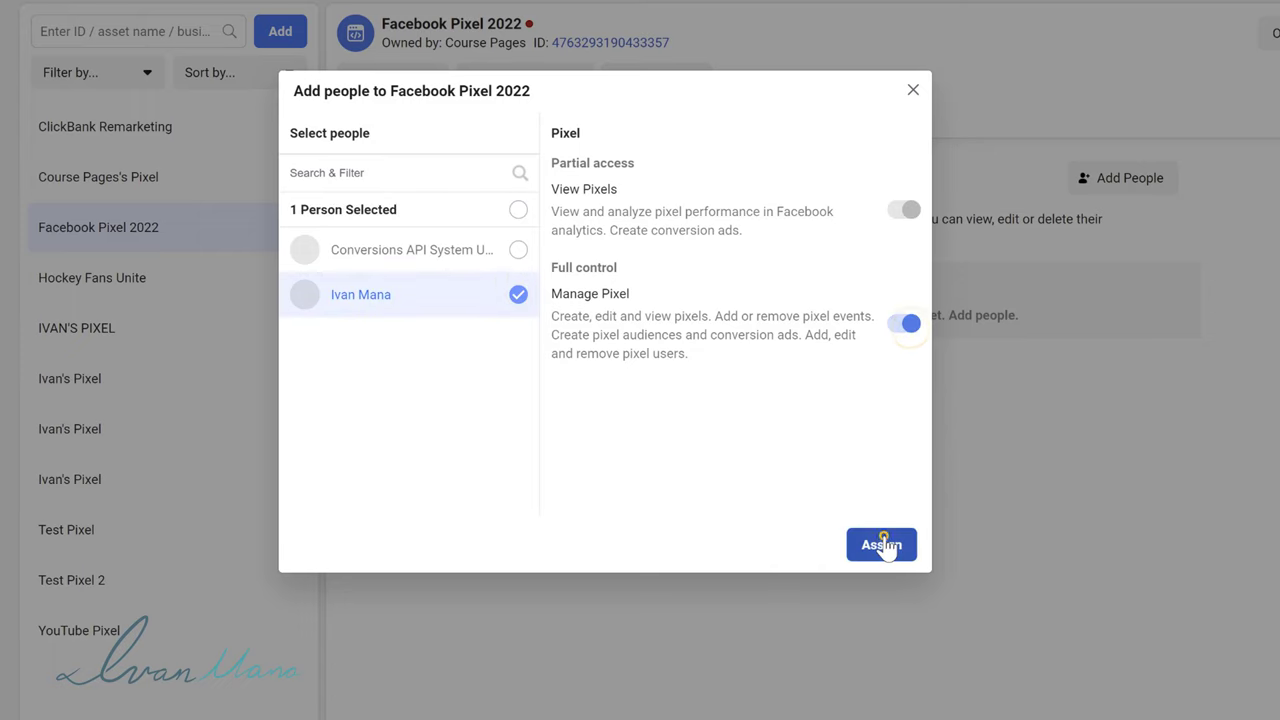
left_click(742, 314)
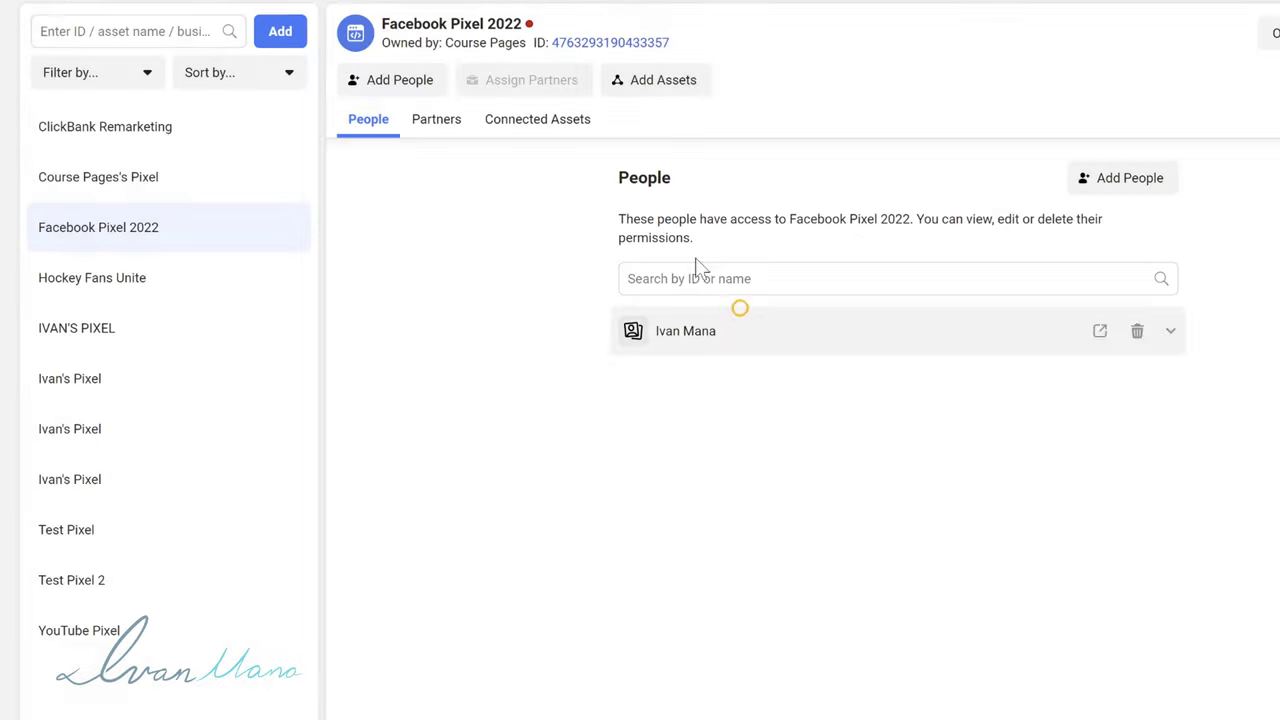
Connect Ad Account 1 to Facebook Pixel 2022 and check the pixel's connected assets and people
left_click(640, 80)
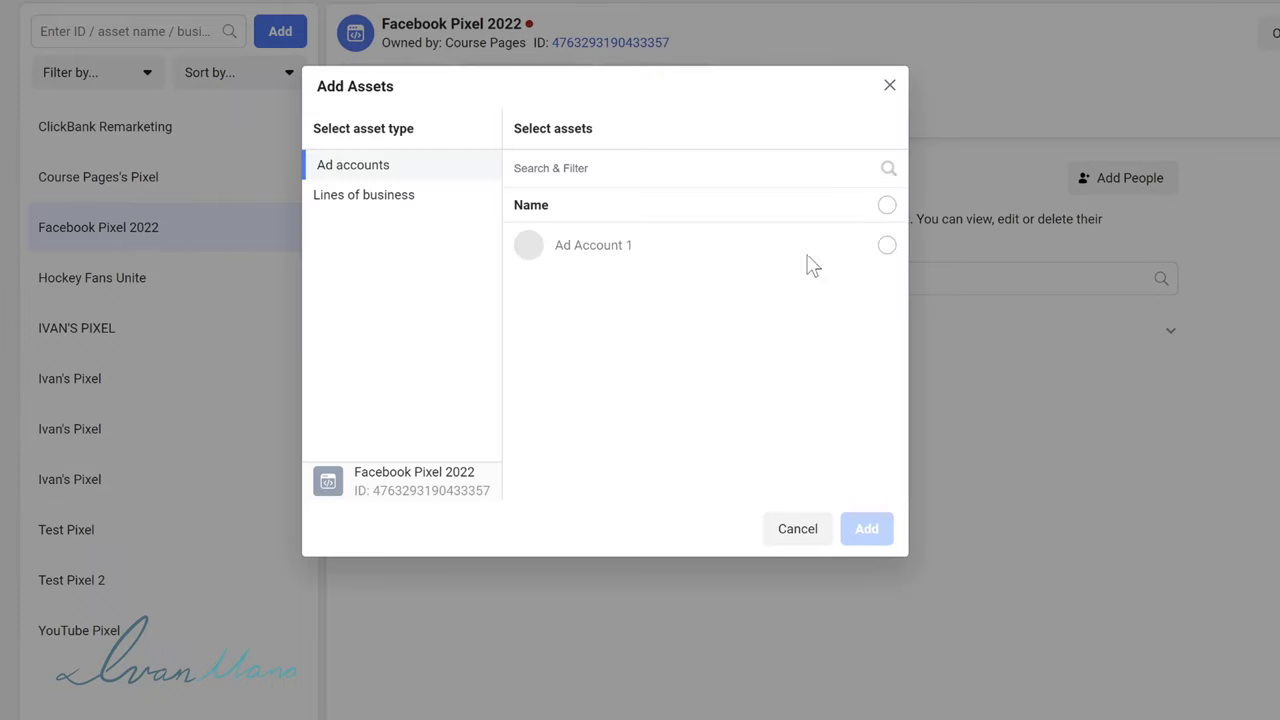
left_click(887, 246)
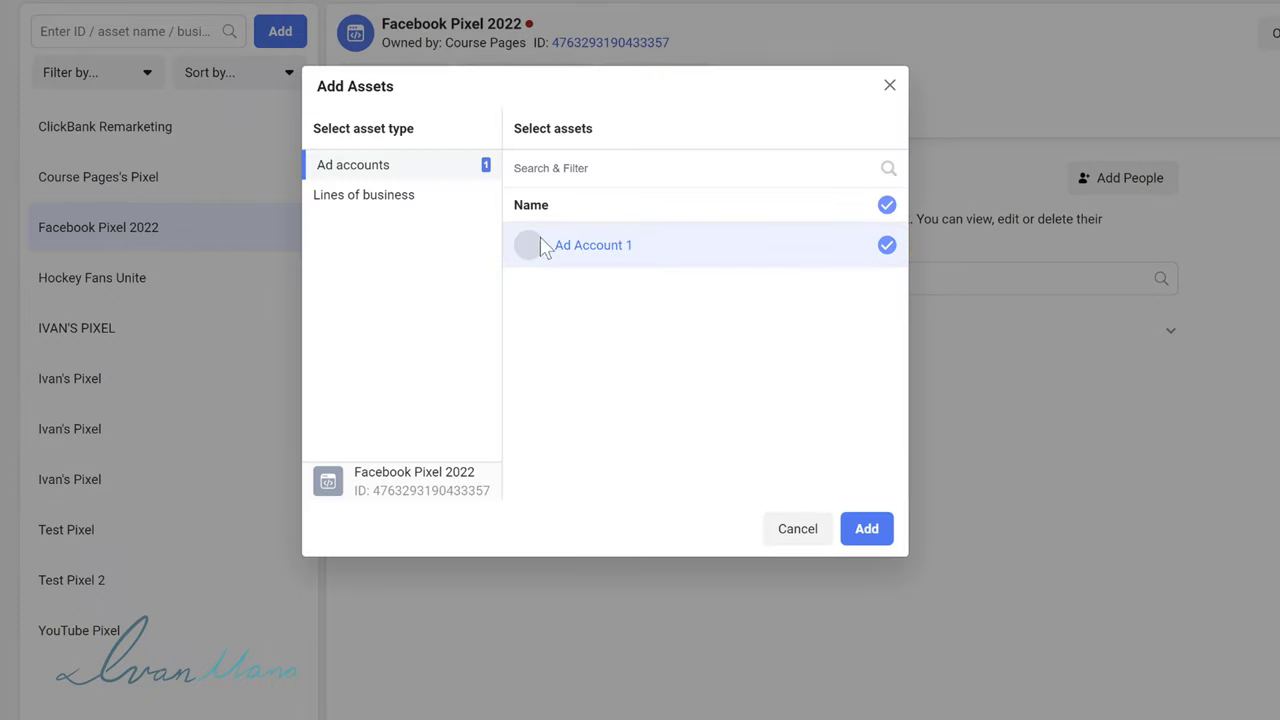
left_click(866, 528)
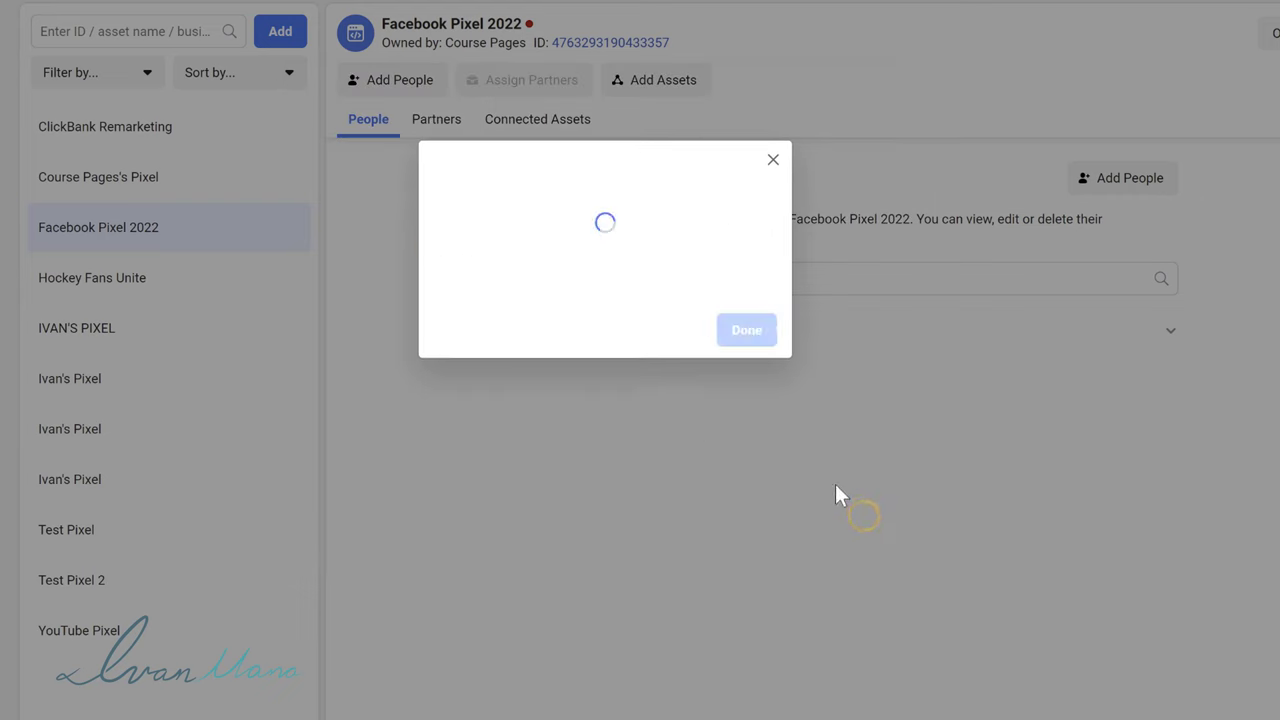
left_click(757, 322)
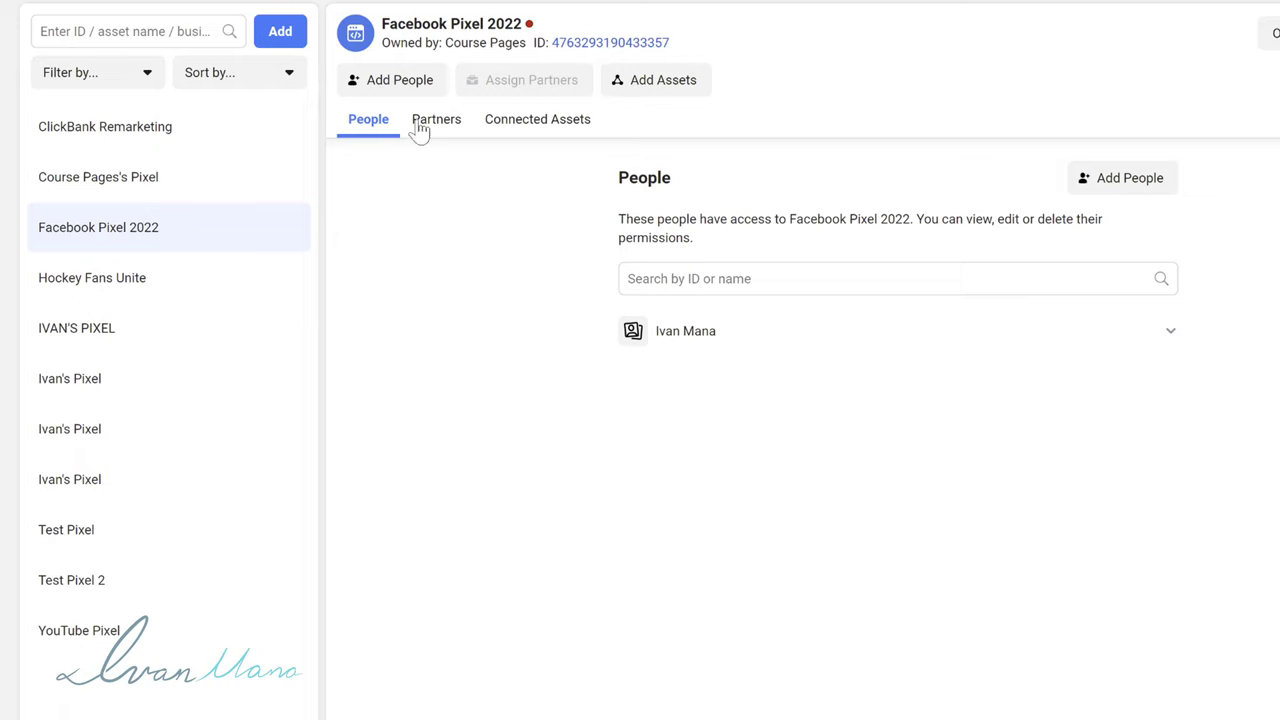
left_click(525, 120)
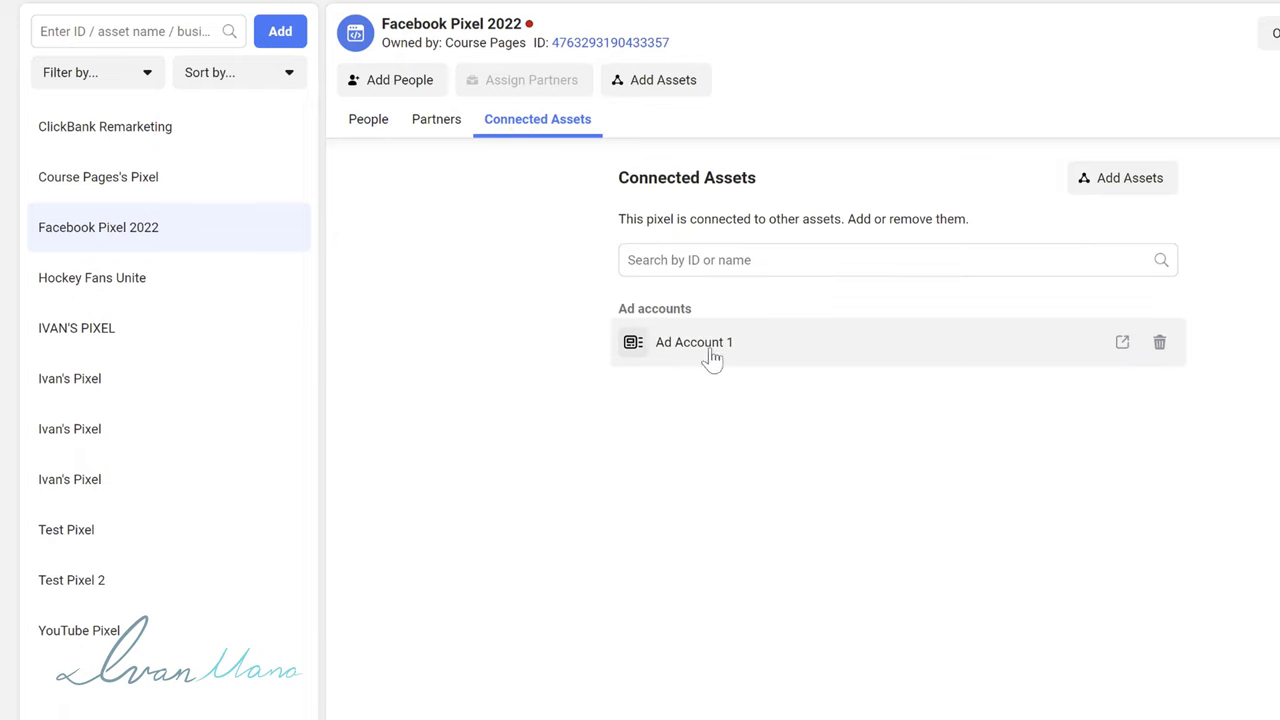
left_click(358, 121)
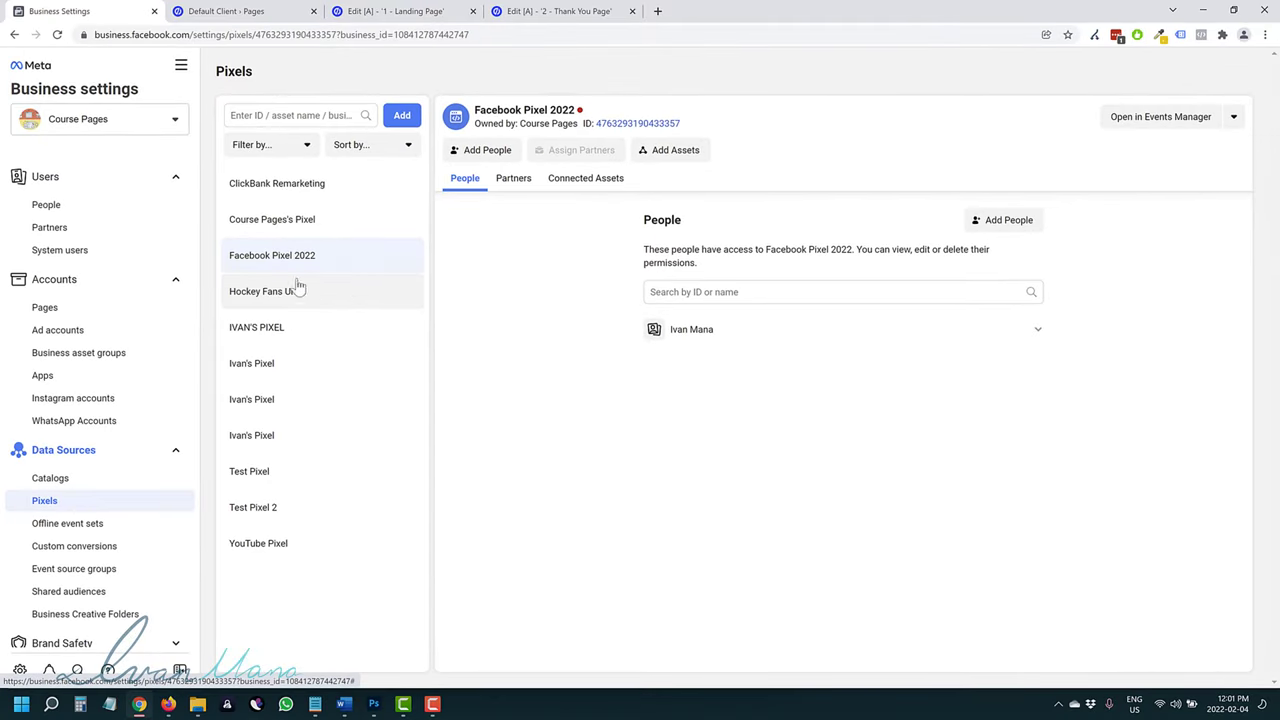
Open Facebook Pixel 2022 among the data sources in Events Manager
left_click(179, 67)
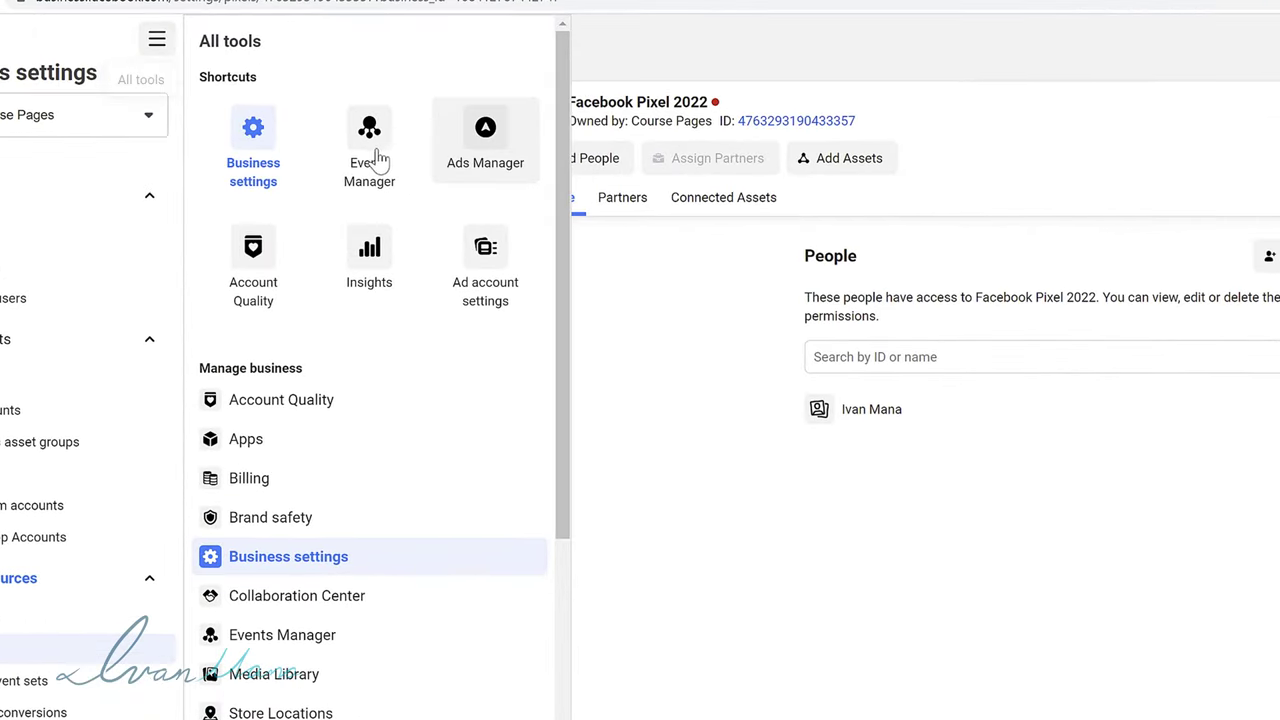
left_click(360, 138)
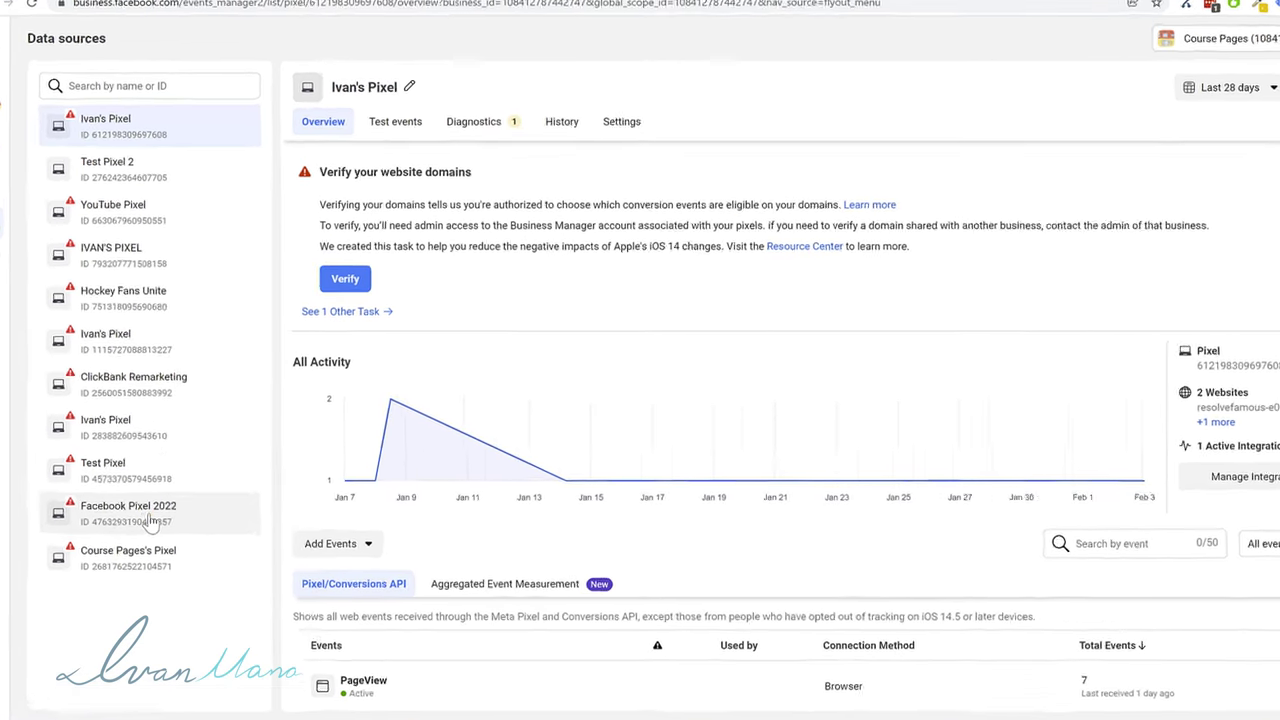
left_click(150, 522)
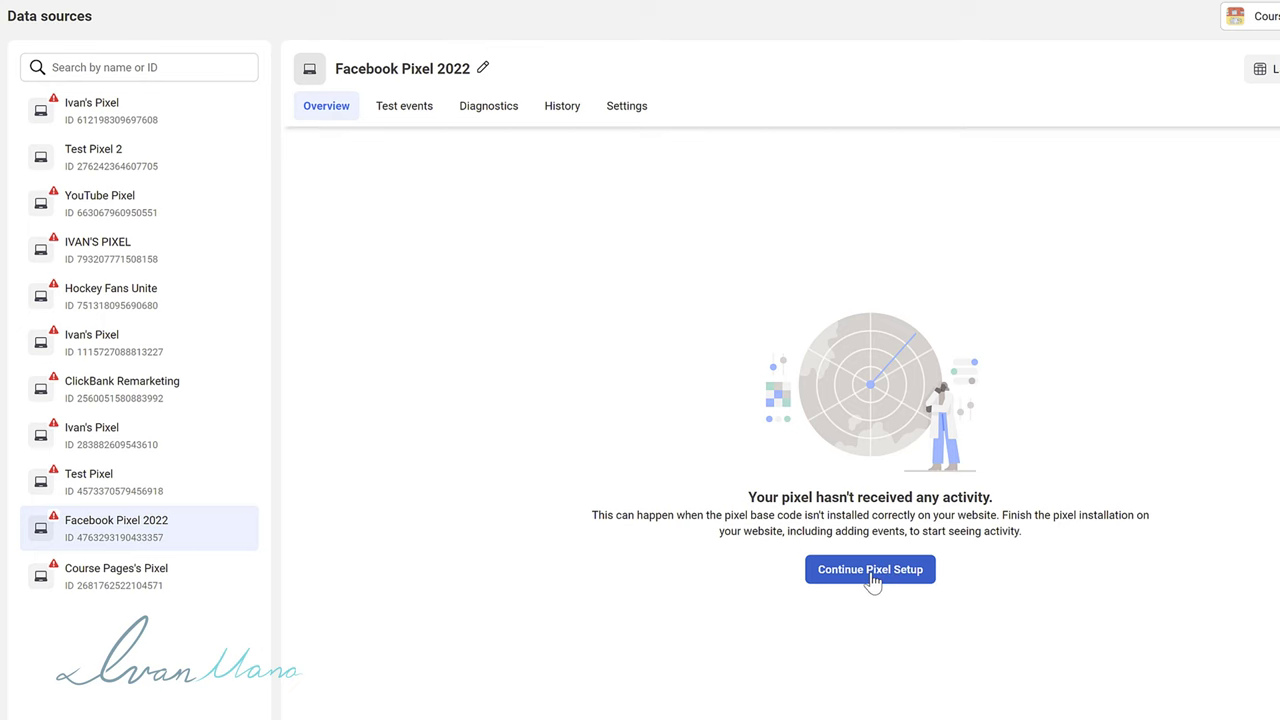
Set up the pixel with the Meta Pixel connection method and manual code installation, and copy its base code
left_click(872, 578)
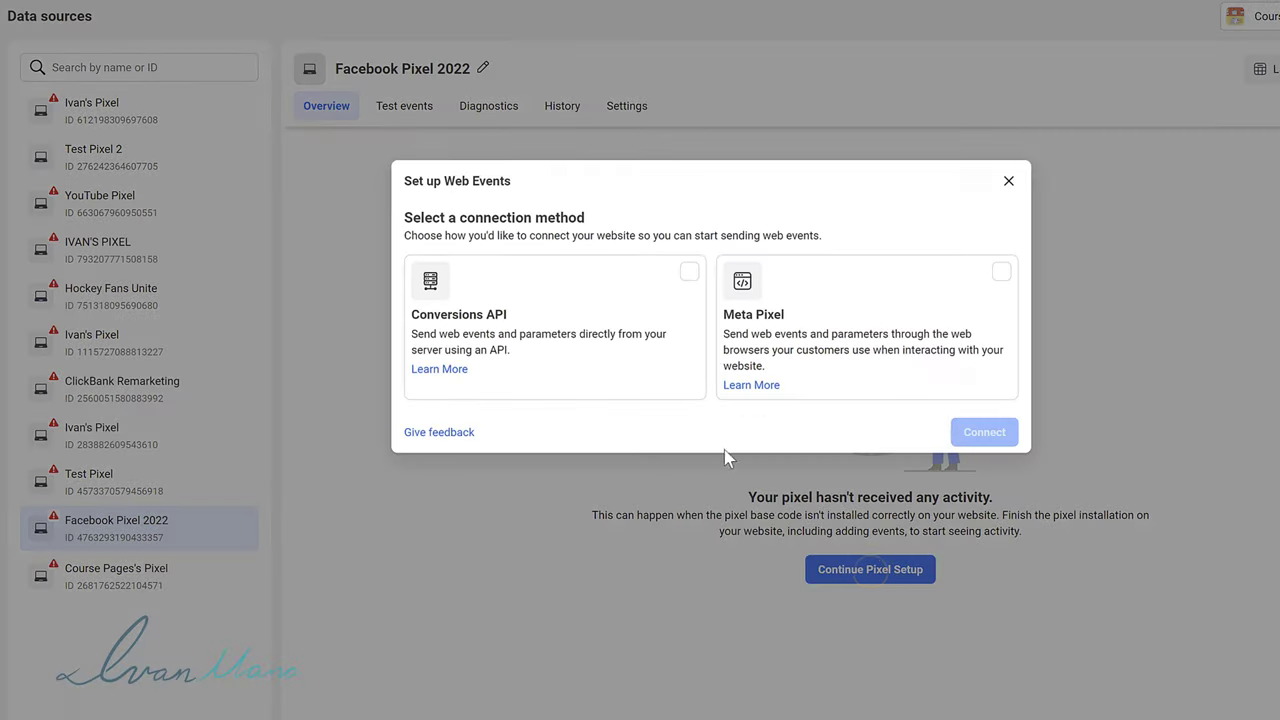
left_click(884, 315)
left_click(980, 431)
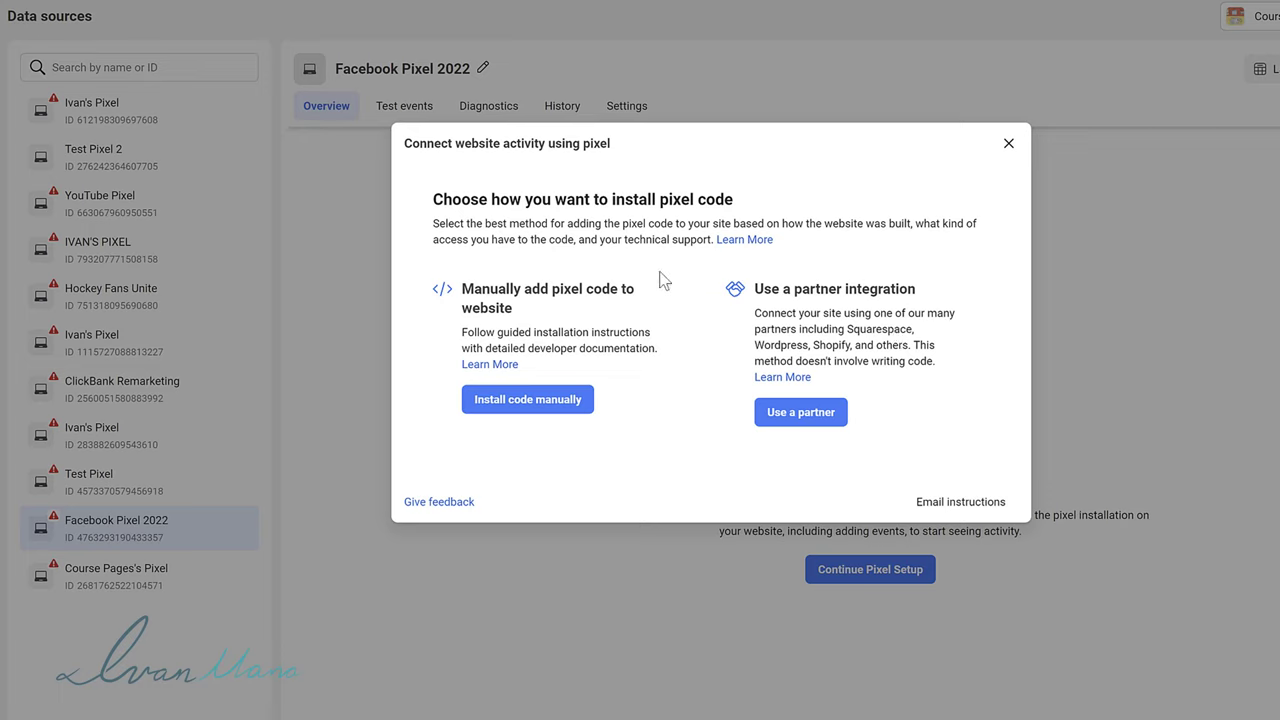
left_click(513, 404)
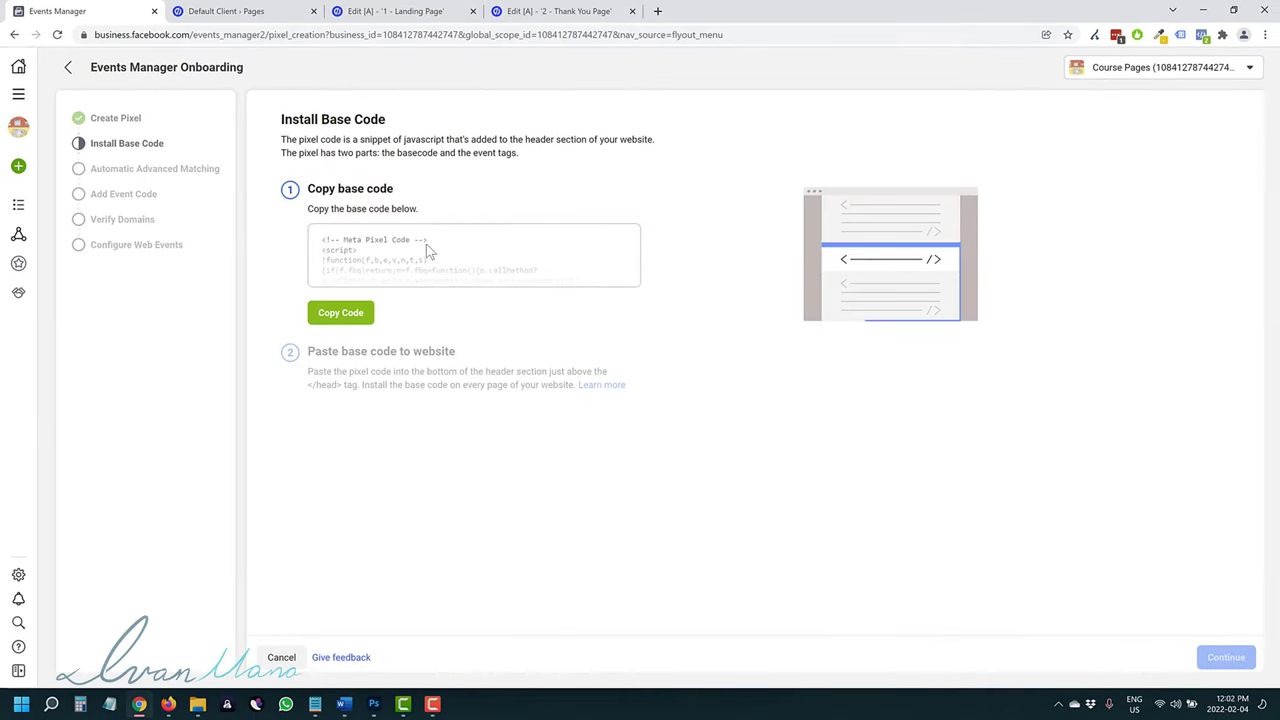
left_click_drag(444, 139, 675, 143)
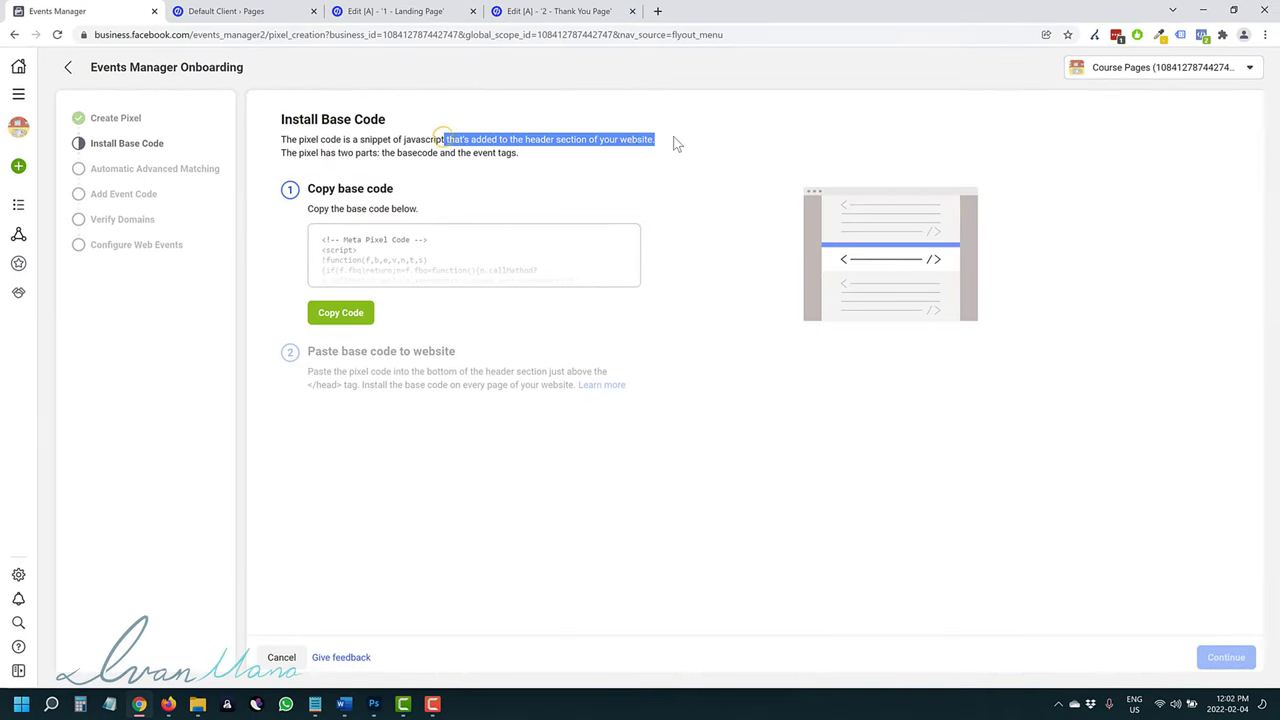
left_click(343, 314)
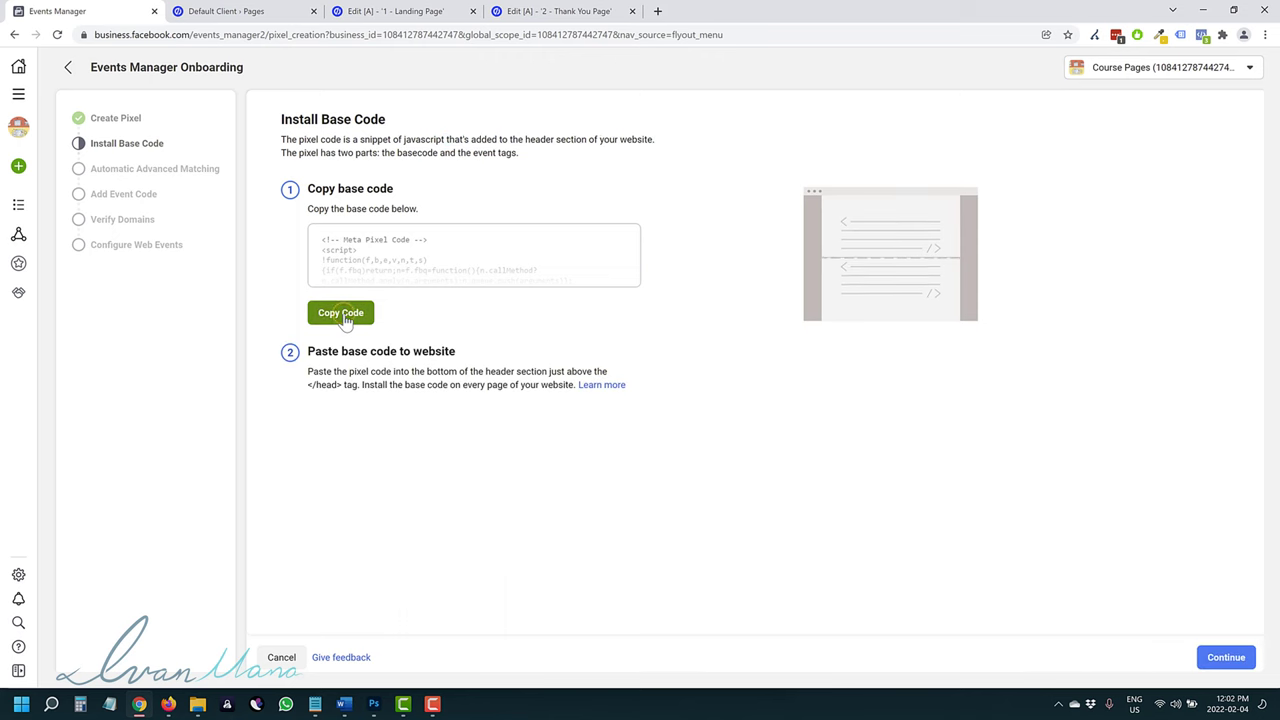
Look over the Landing Page and Thank You Page in Unbounce, and read the base code placement instructions in Events Manager
left_click(266, 10)
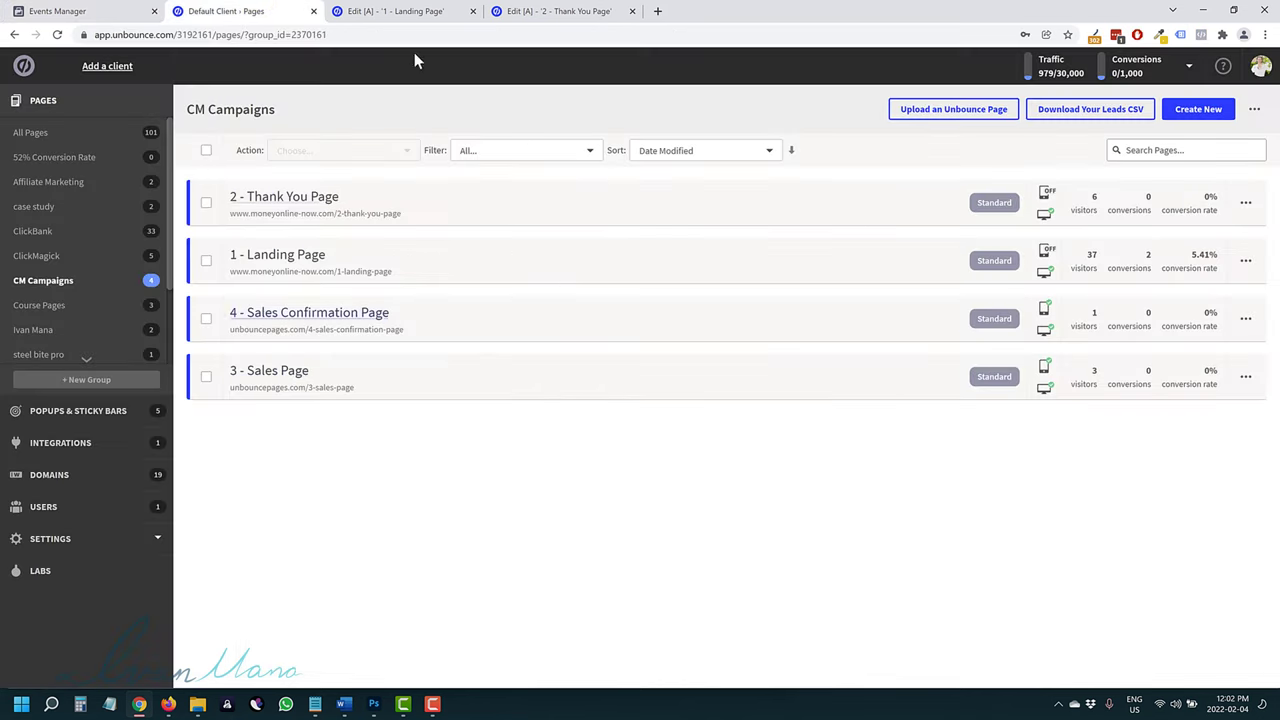
left_click(395, 12)
left_click(541, 11)
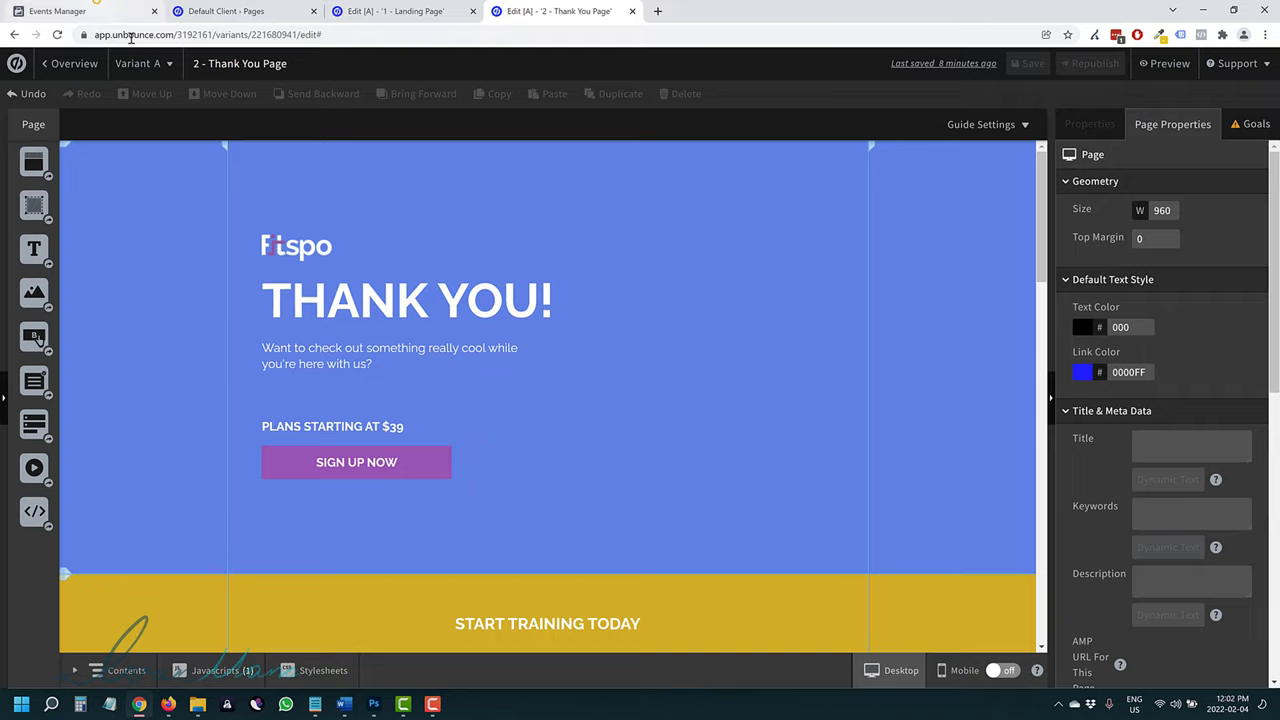
left_click(62, 11)
left_click_drag(308, 371, 607, 372)
left_click_drag(313, 388, 392, 386)
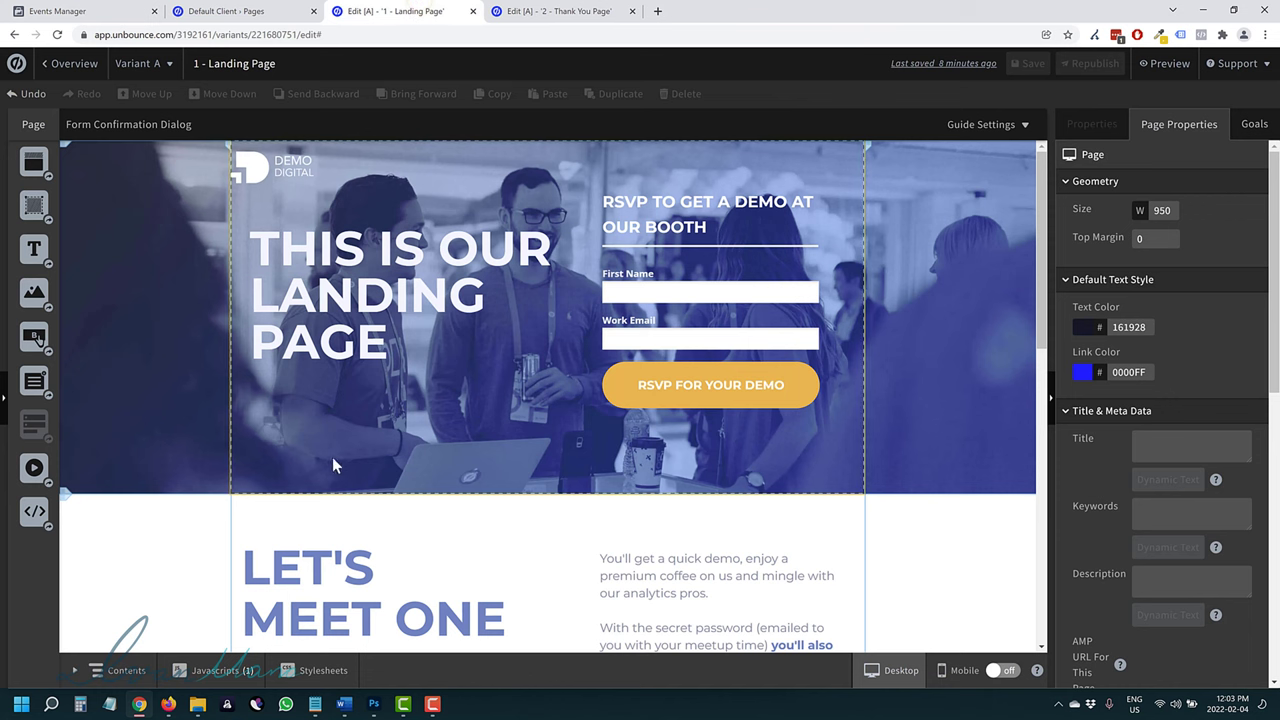
Add a new script to the Unbounce 1 - Landing Page variant containing the copied Meta Pixel base code
left_click(215, 670)
left_click(201, 638)
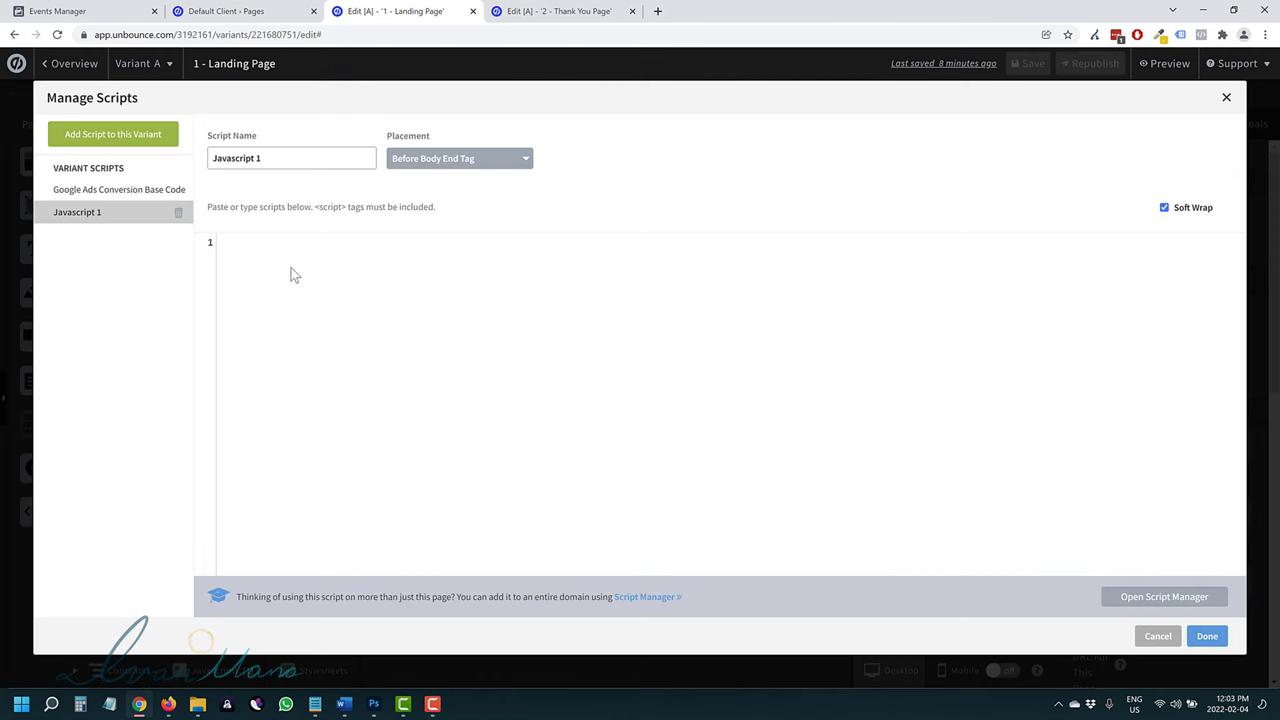
right_click(264, 243)
left_click(298, 348)
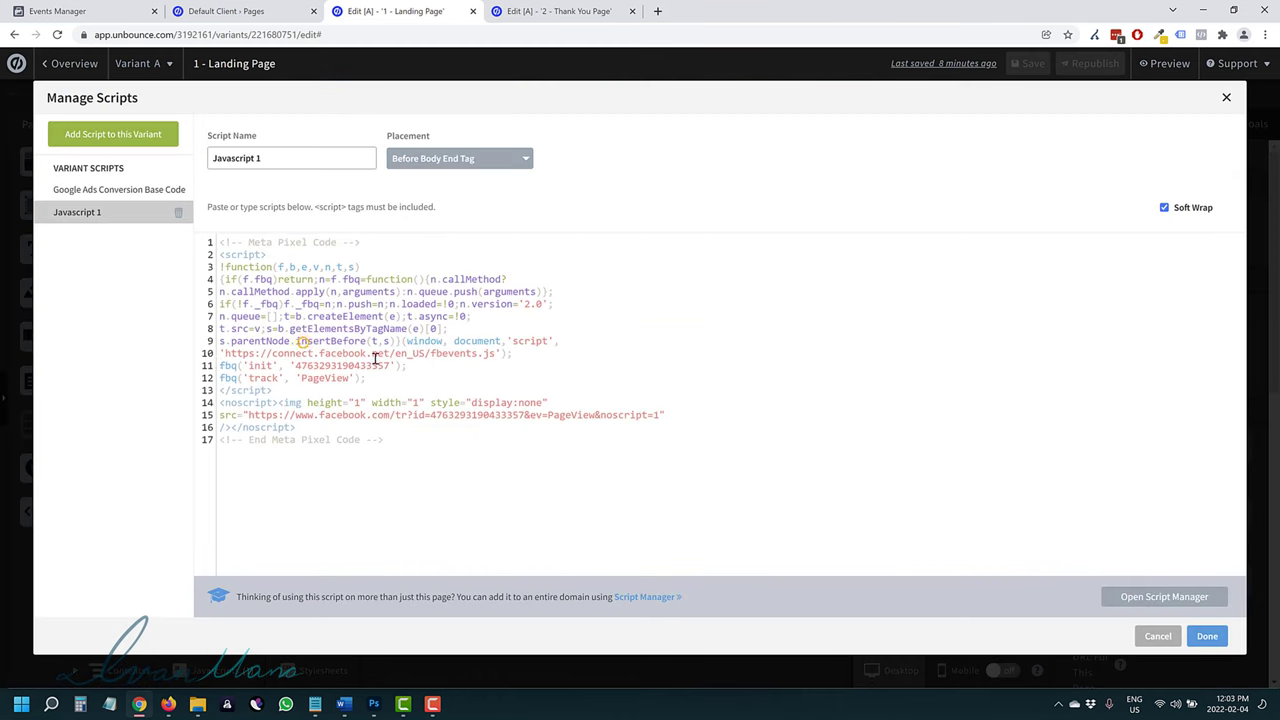
Set the new script's placement to Head, name it FB Pixel, and apply the script changes
left_click(440, 160)
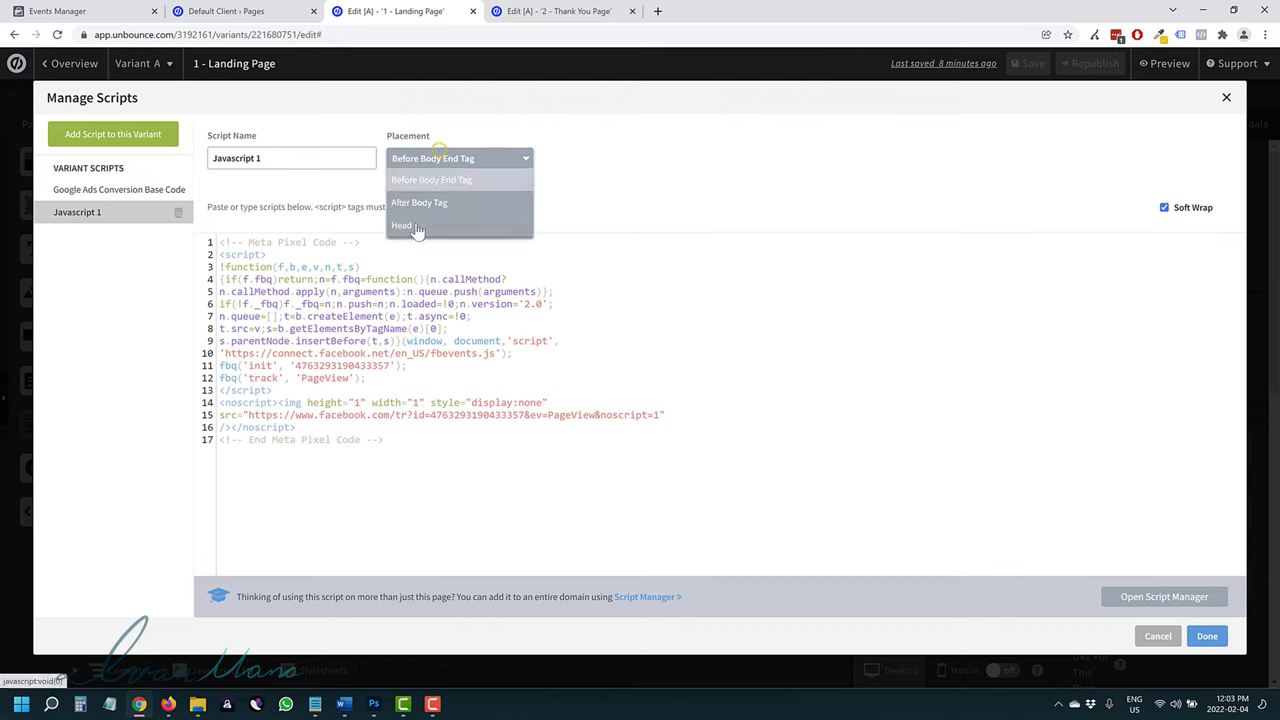
left_click(455, 226)
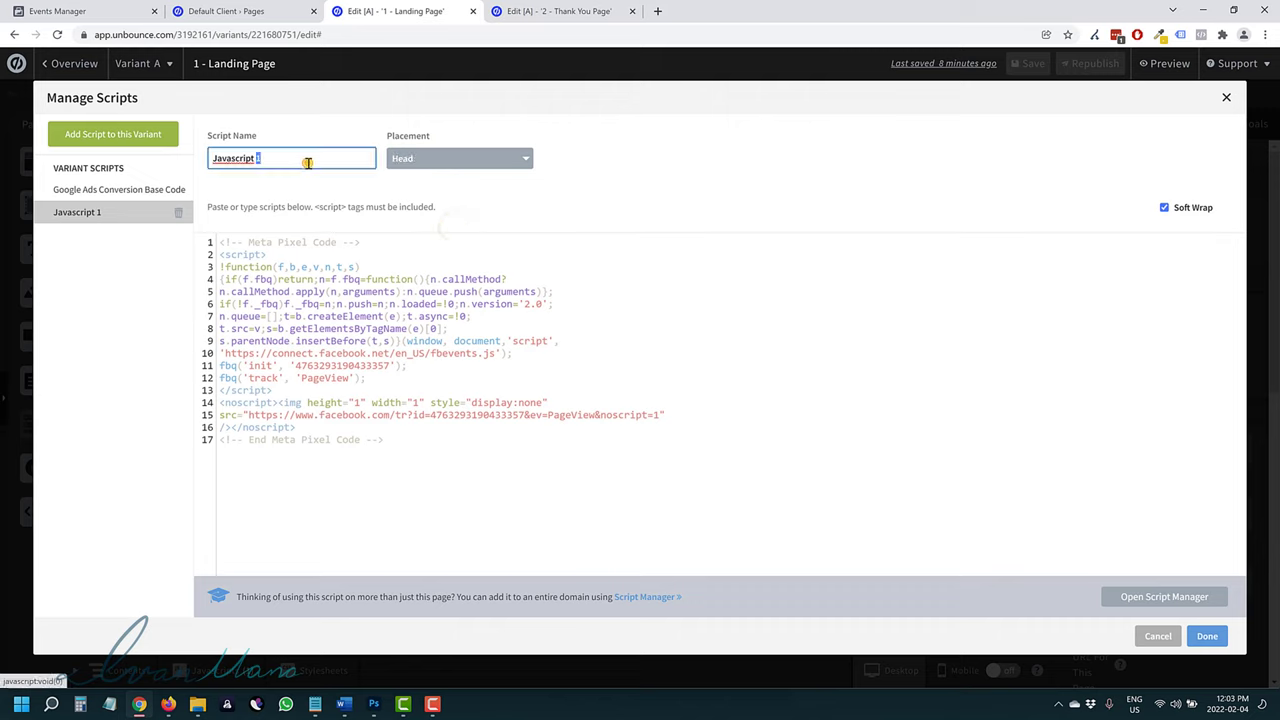
triple_click(308, 163)
type("FB Pixel")
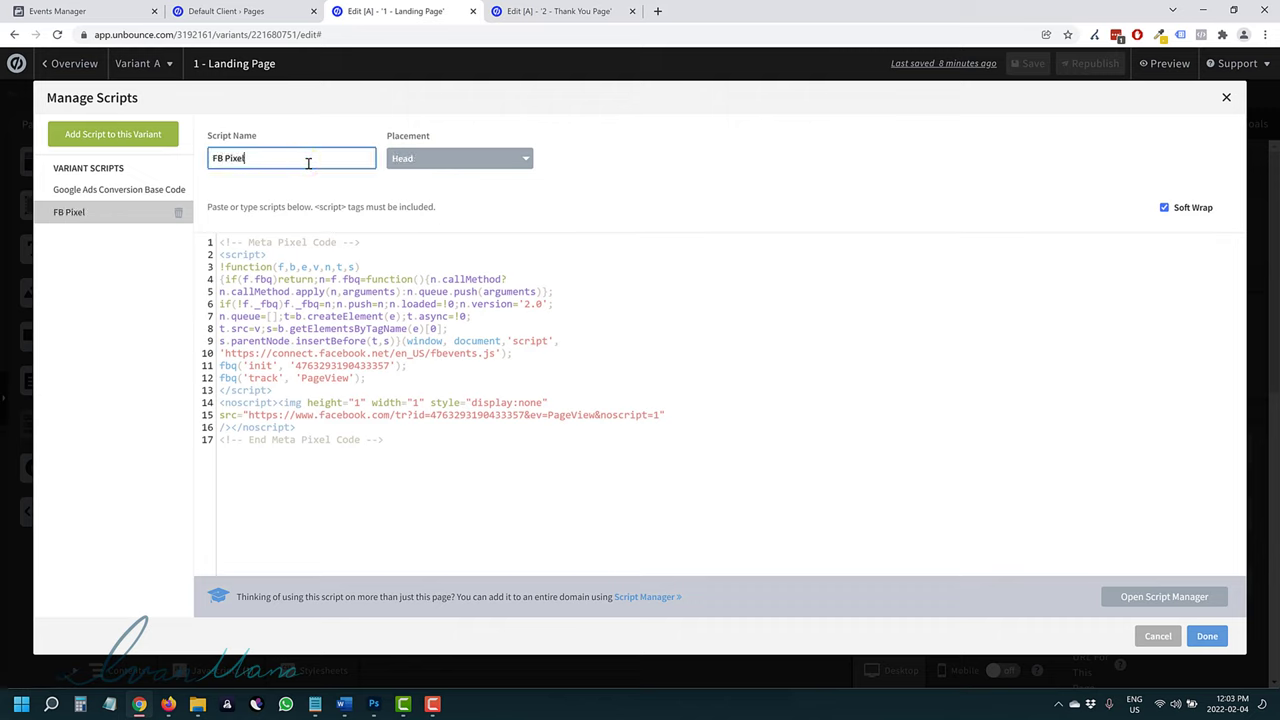
left_click(1207, 636)
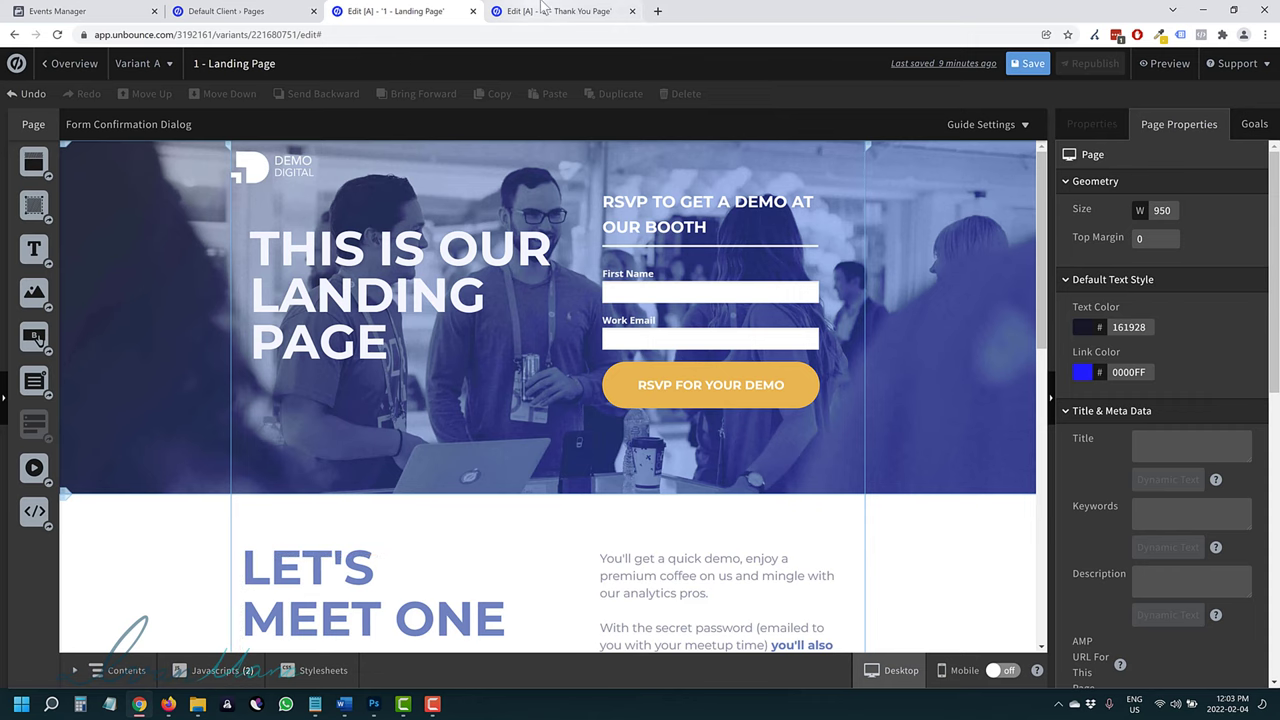
Add a new script containing the copied Meta Pixel base code to the Unbounce 2 - Thank You Page variant
left_click(550, 11)
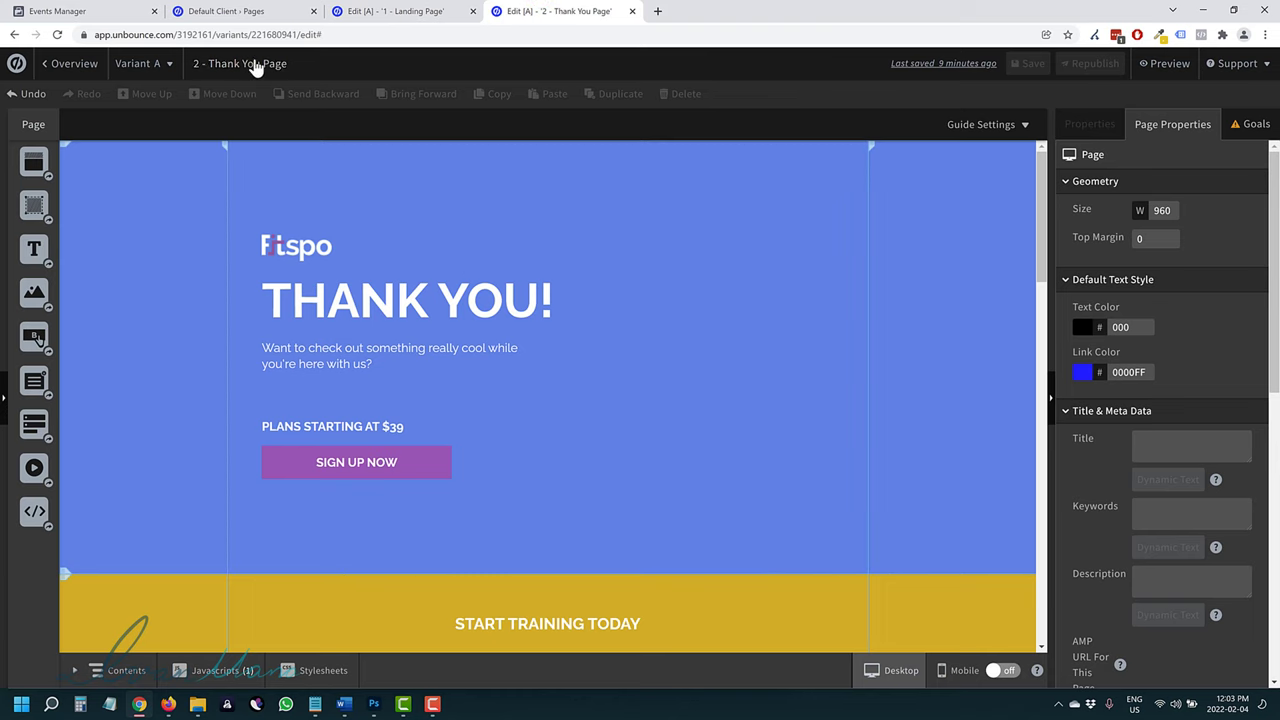
left_click(215, 670)
left_click(205, 640)
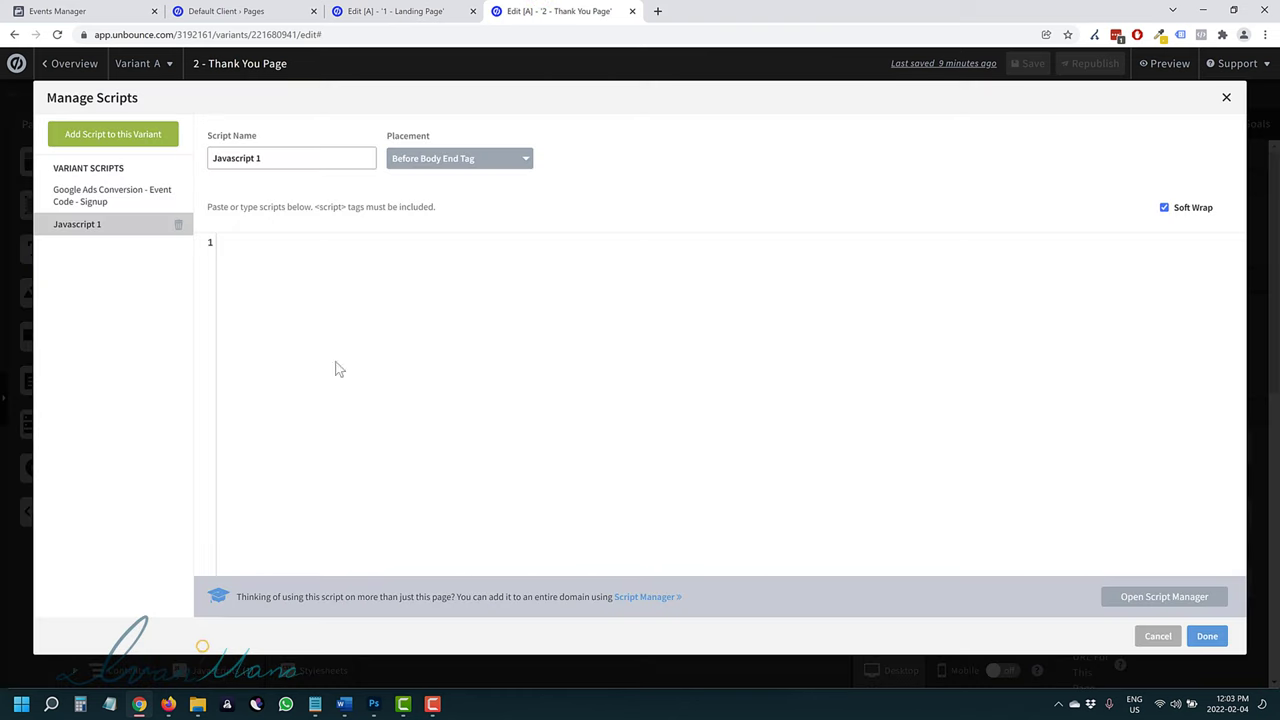
right_click(291, 250)
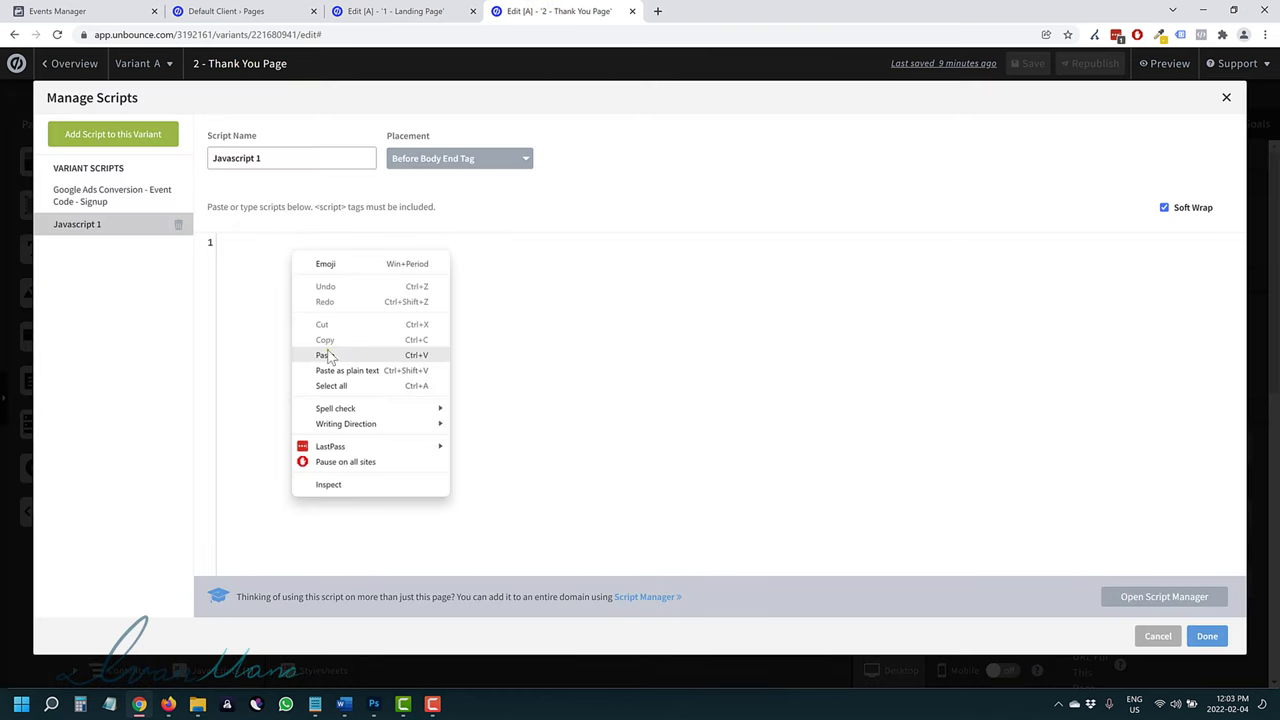
left_click(325, 355)
Place the Thank You Page's new script in the Head, name it FB Pixel, and apply the script changes
left_click(437, 155)
left_click(439, 226)
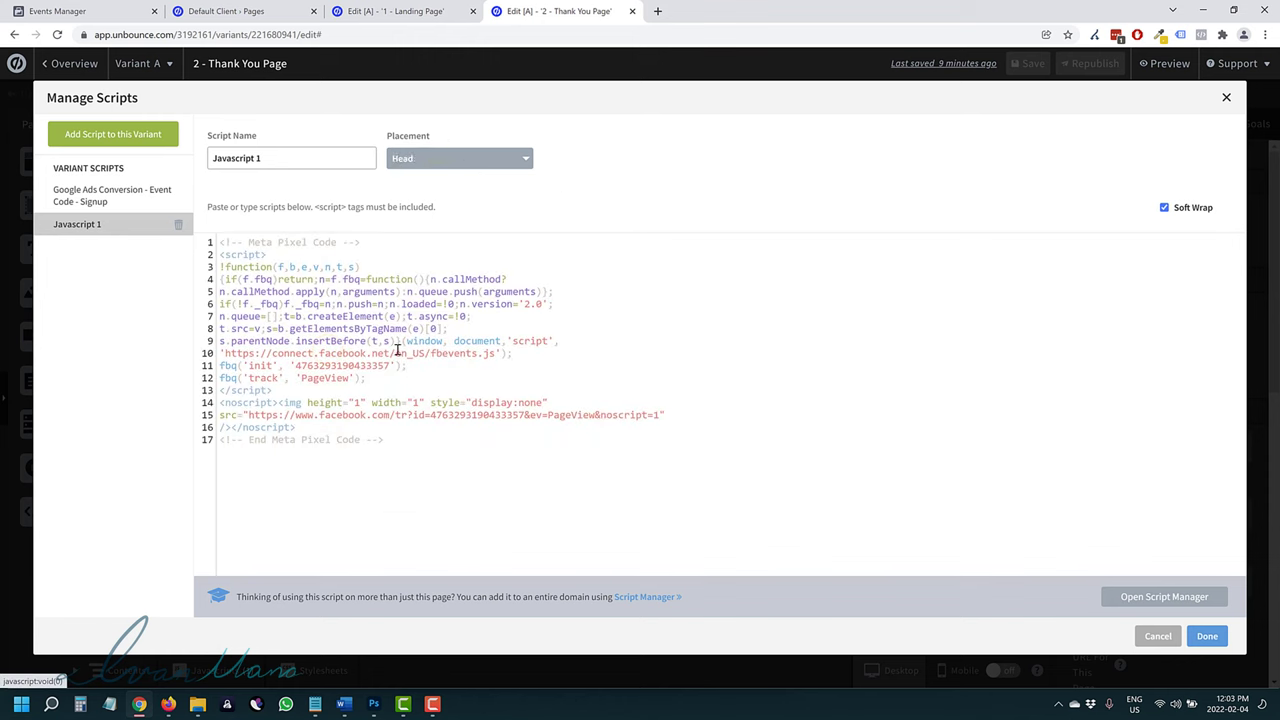
triple_click(293, 156)
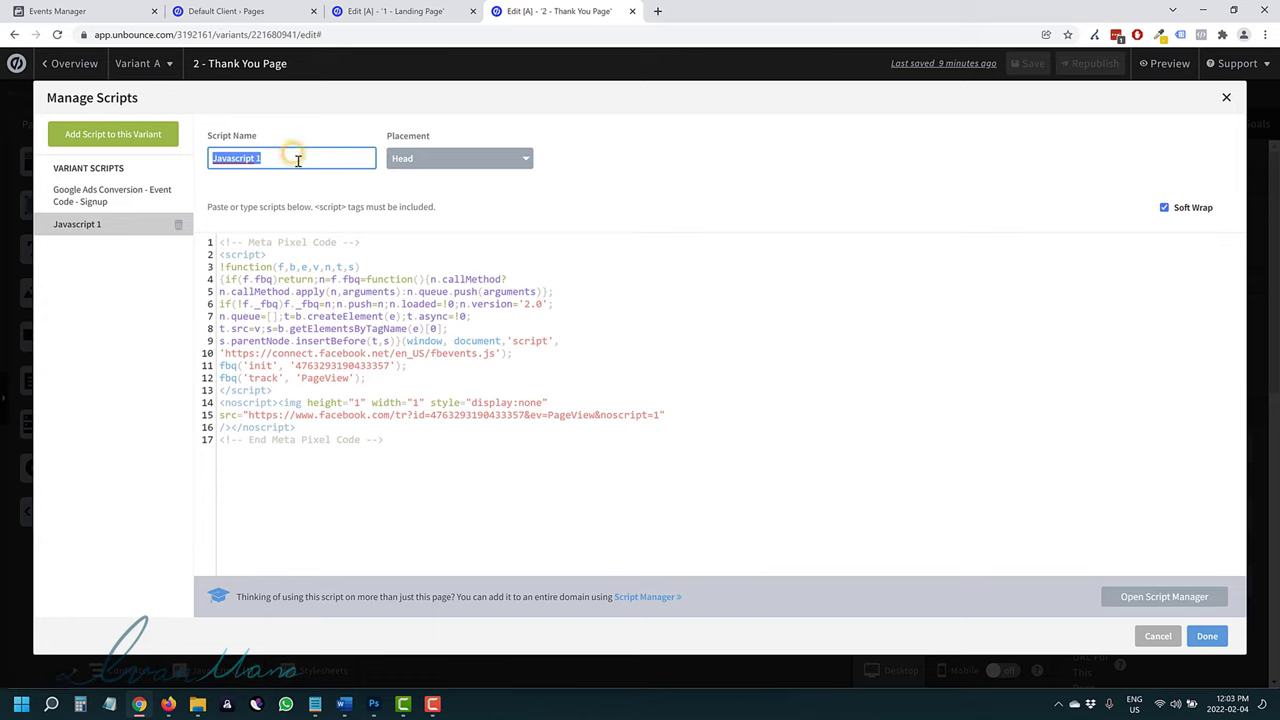
type("FB Pixel")
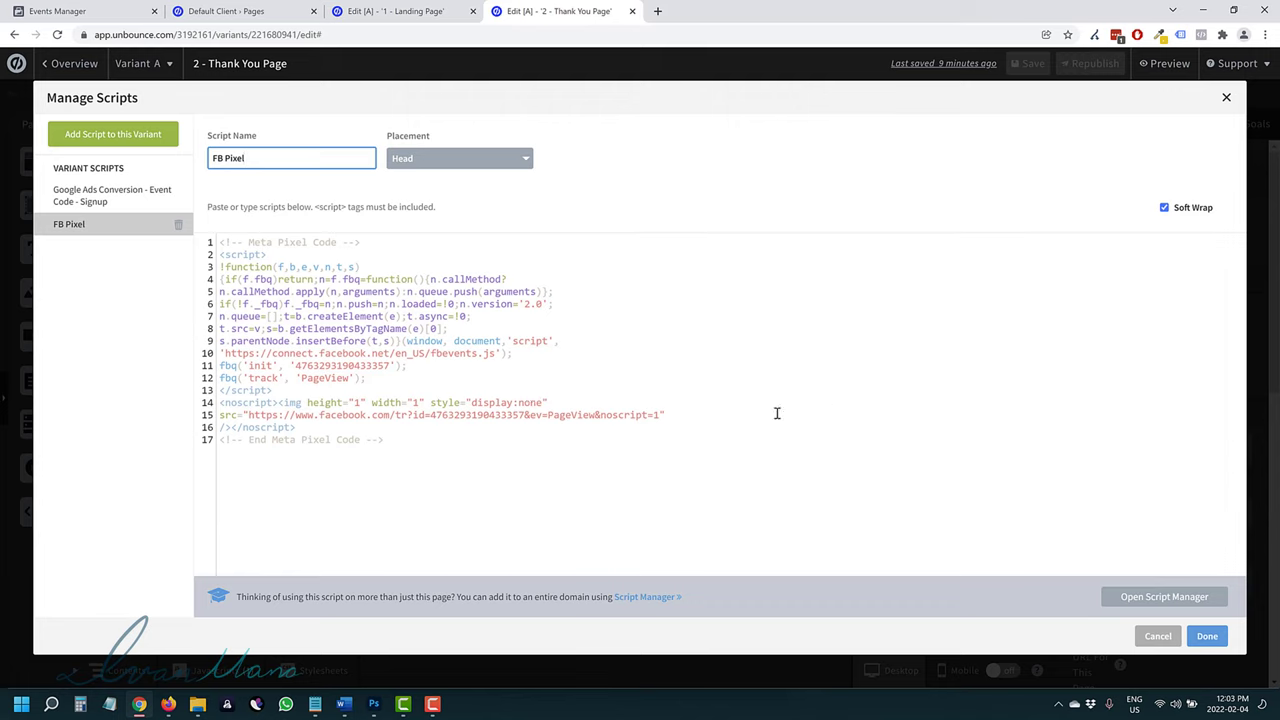
left_click(1208, 636)
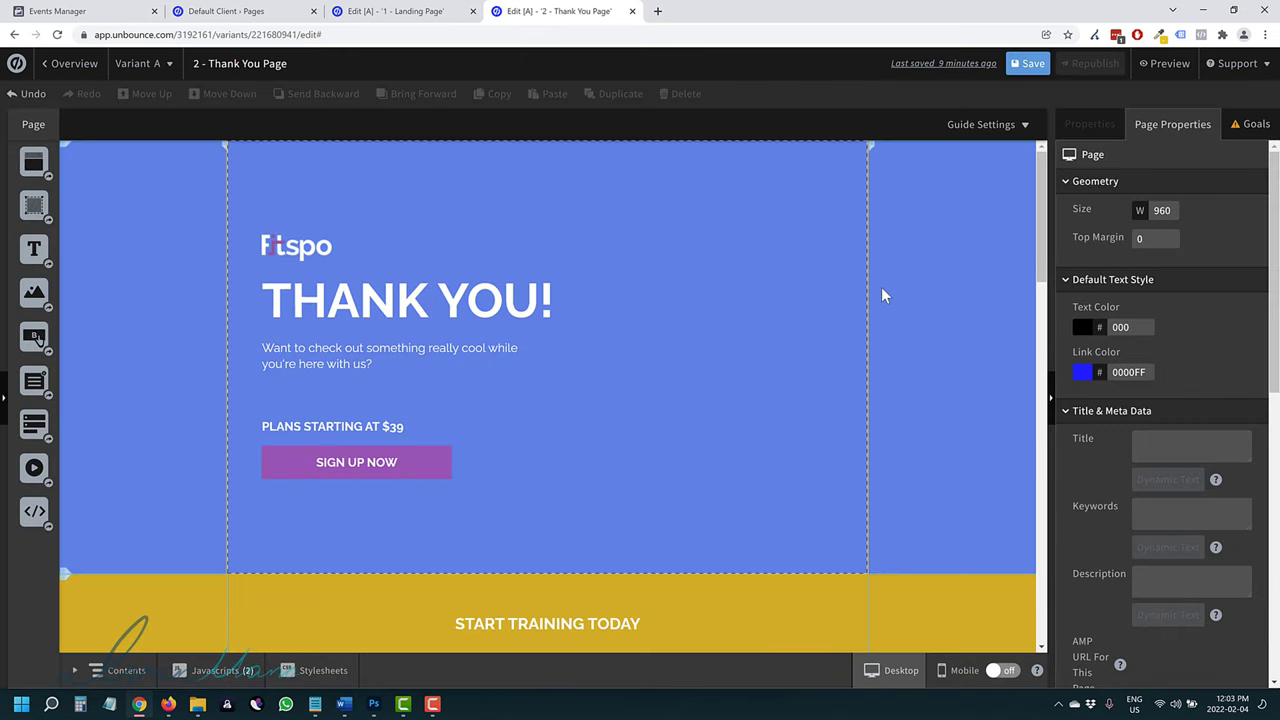
Save the 2 - Thank You Page and republish it with the pixel script
left_click(1022, 63)
left_click(1088, 66)
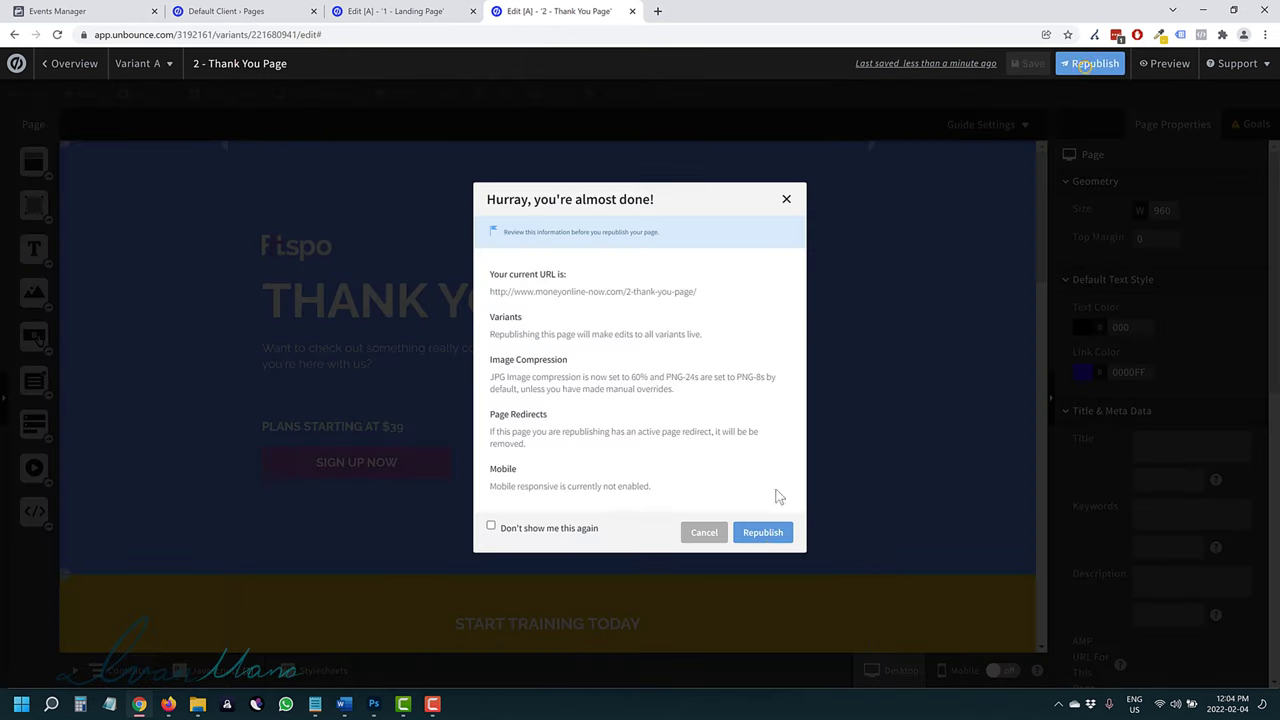
left_click(763, 531)
Save and republish the 1 - Landing Page, and dismiss the publishing confirmations on both pages
left_click(395, 11)
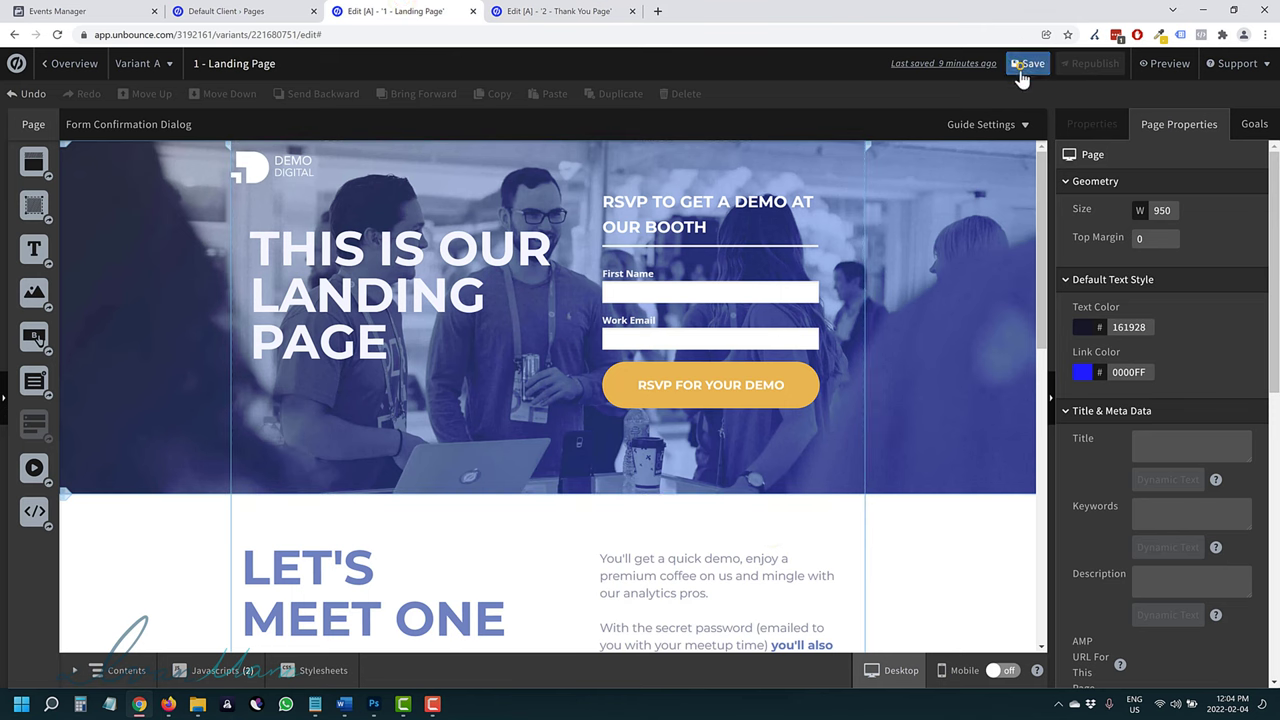
left_click(1020, 64)
left_click(1092, 63)
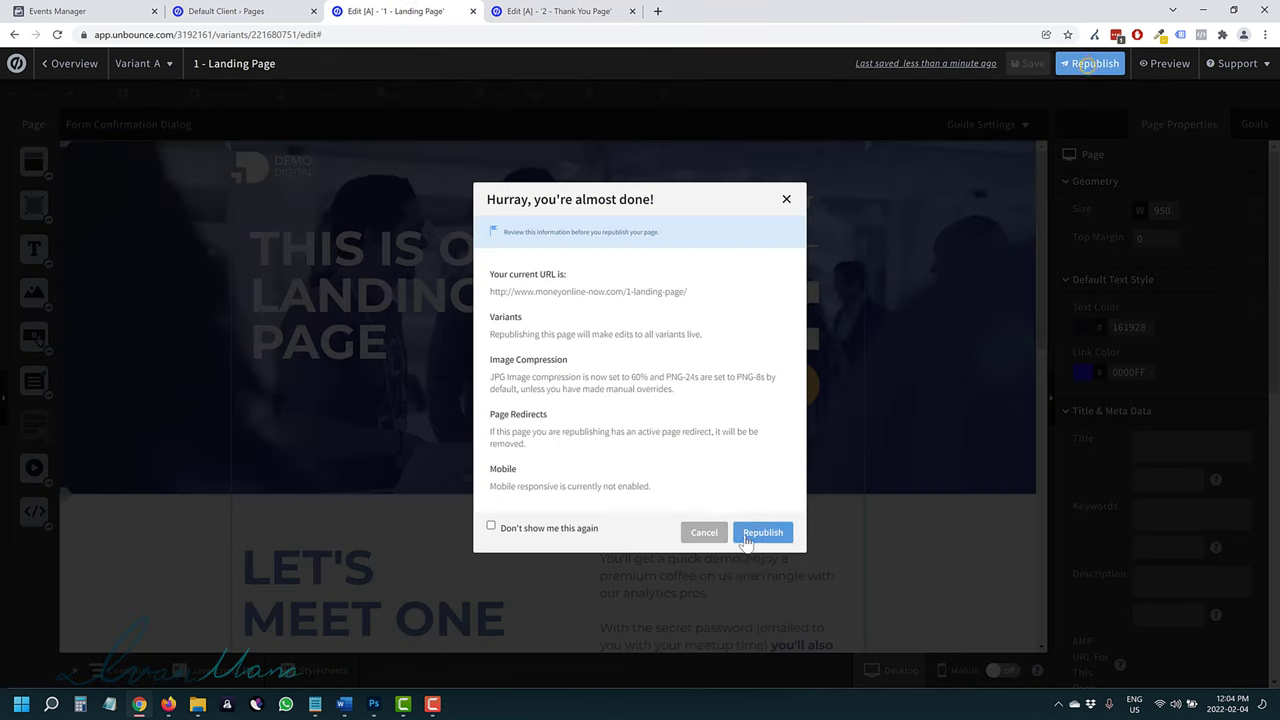
left_click(755, 534)
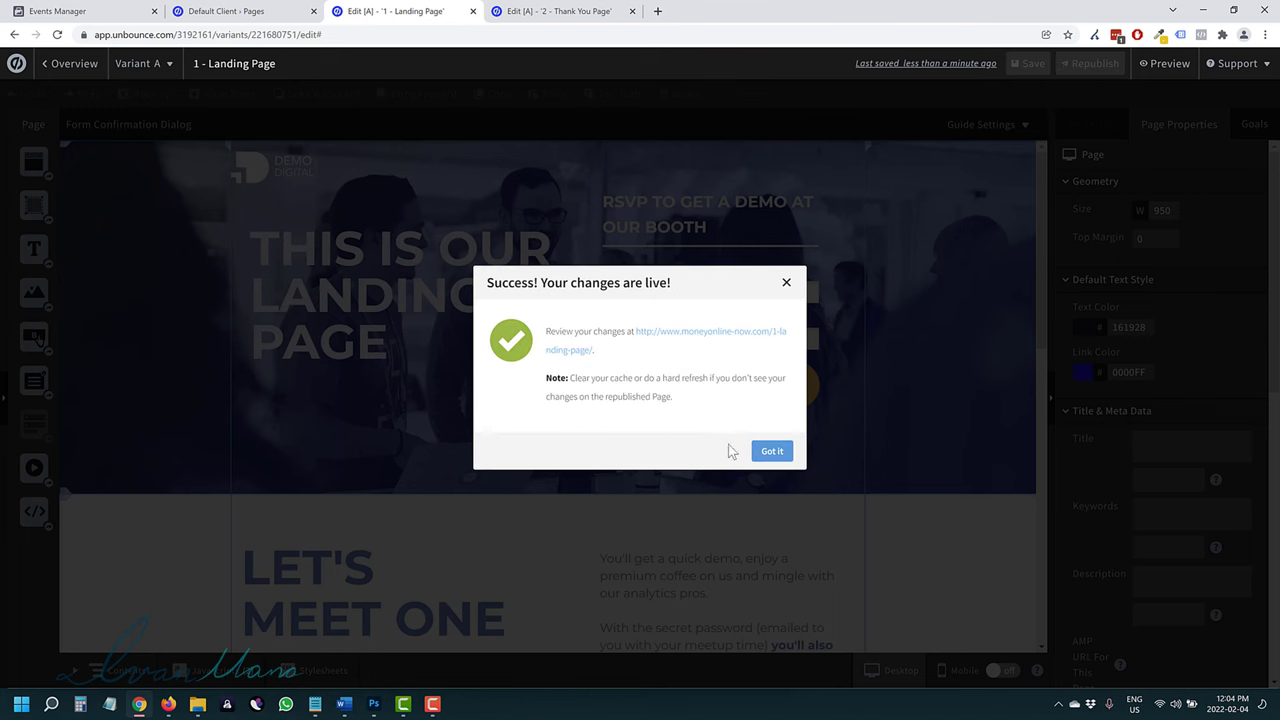
left_click(771, 451)
left_click(545, 11)
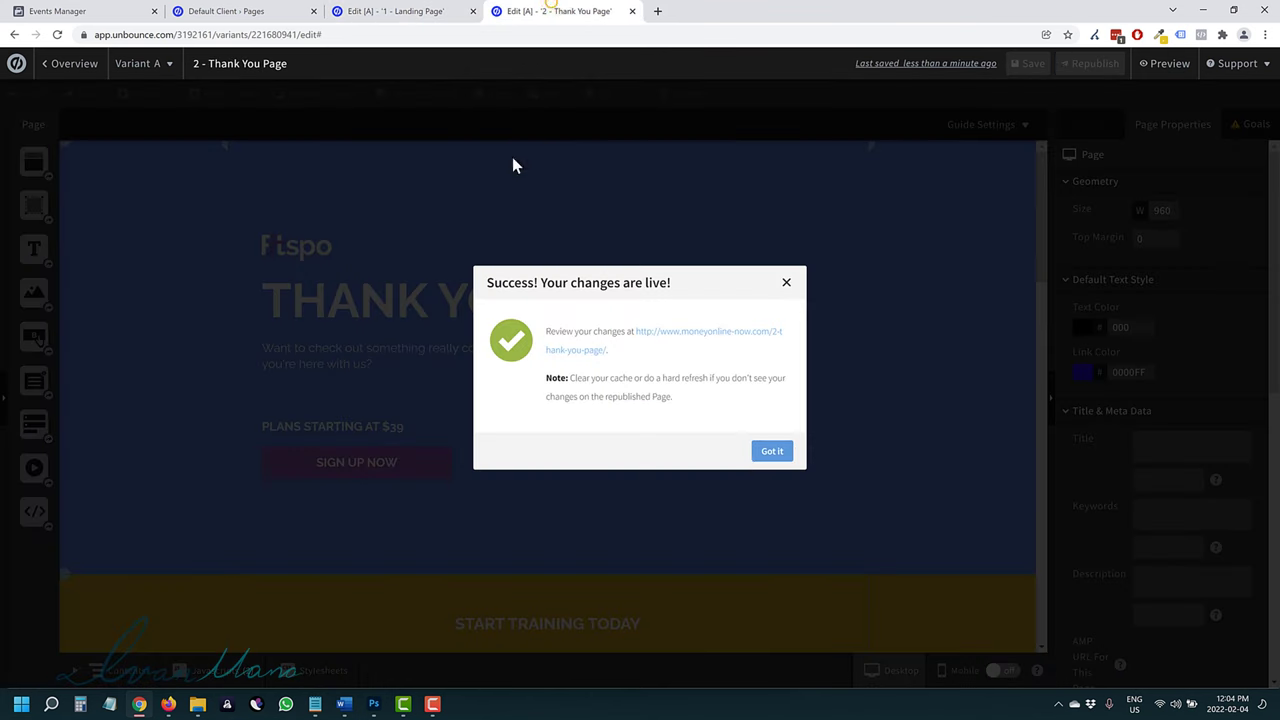
left_click(775, 452)
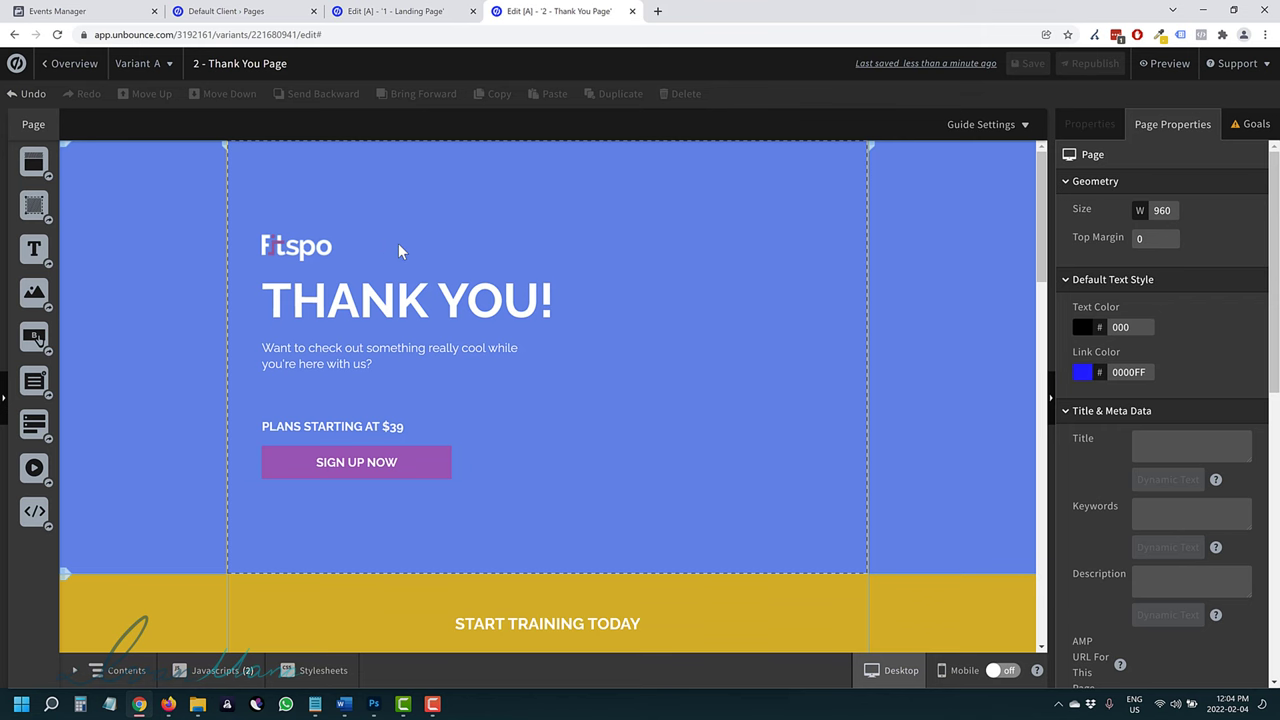
Return to Events Manager, continue past the base code installation, and turn on Automatic Advanced Matching
left_click(372, 11)
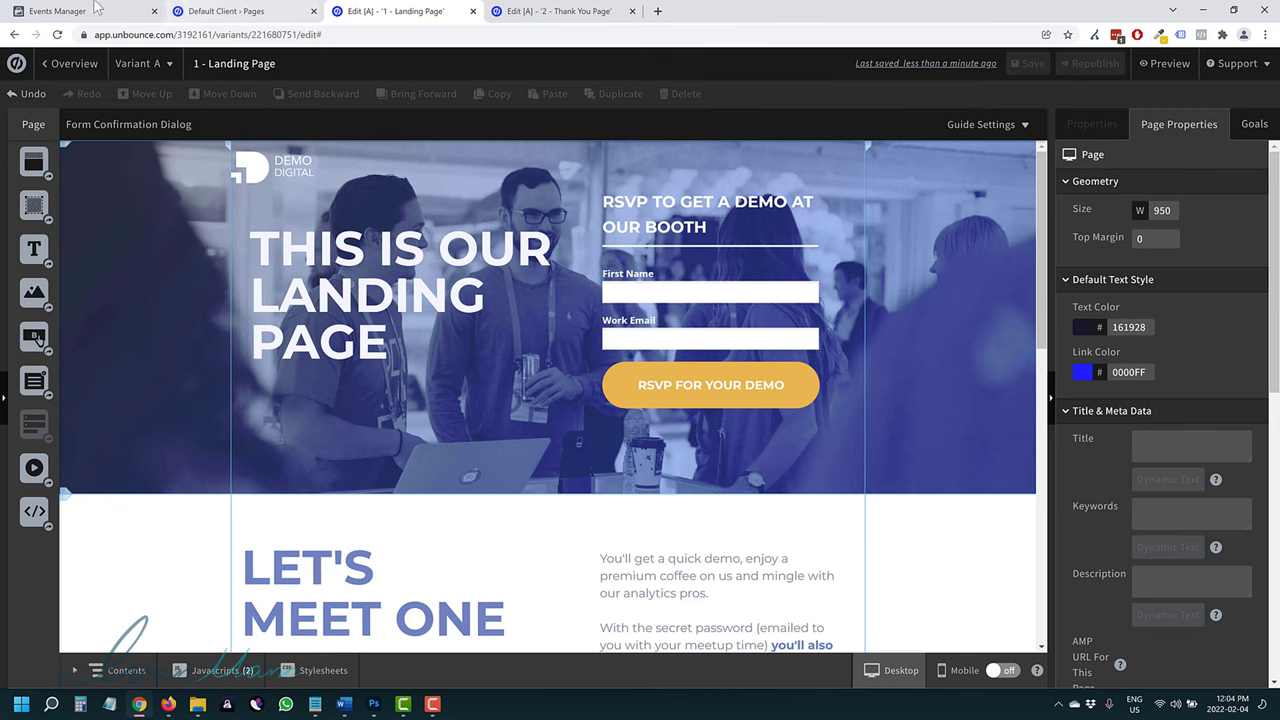
left_click(48, 10)
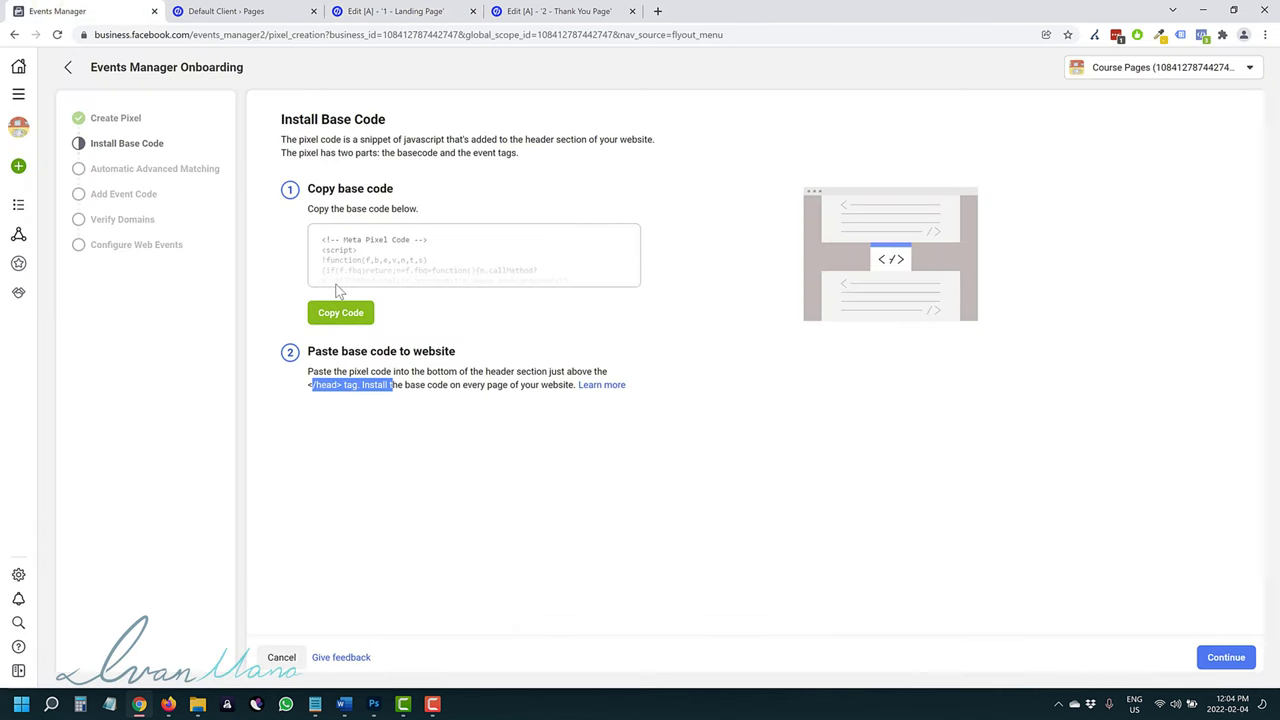
left_click(1214, 660)
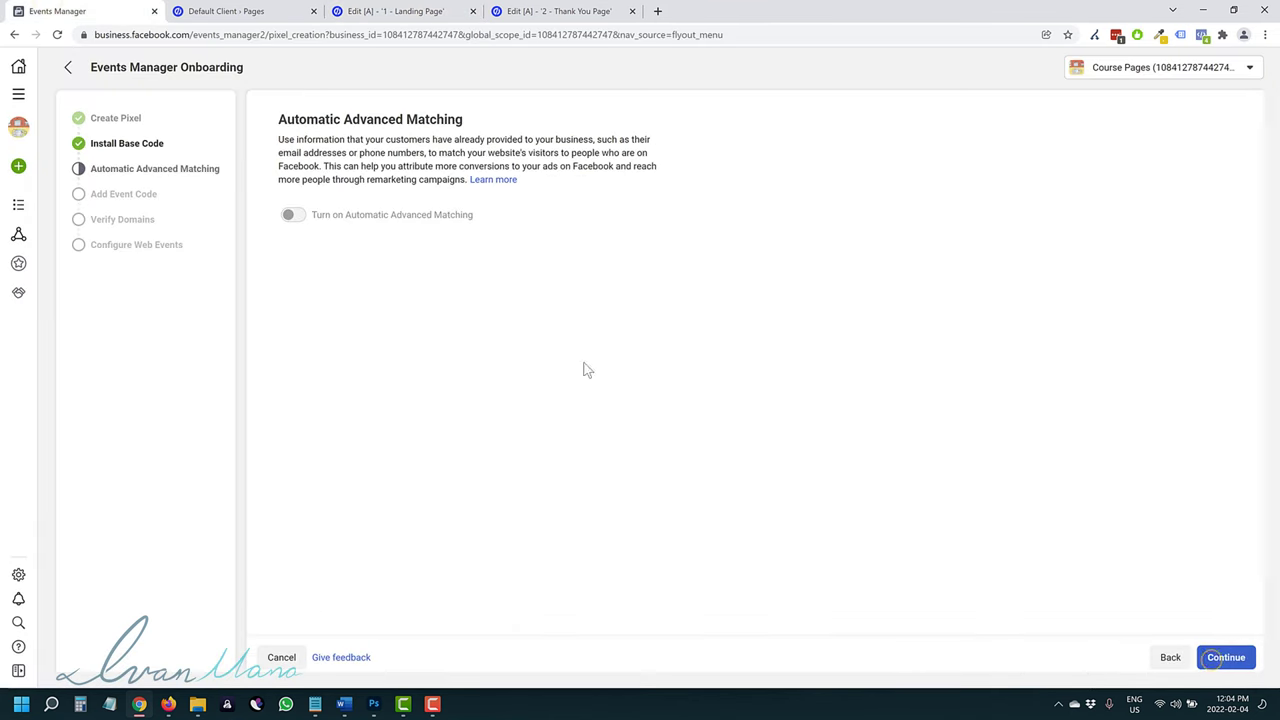
left_click(292, 215)
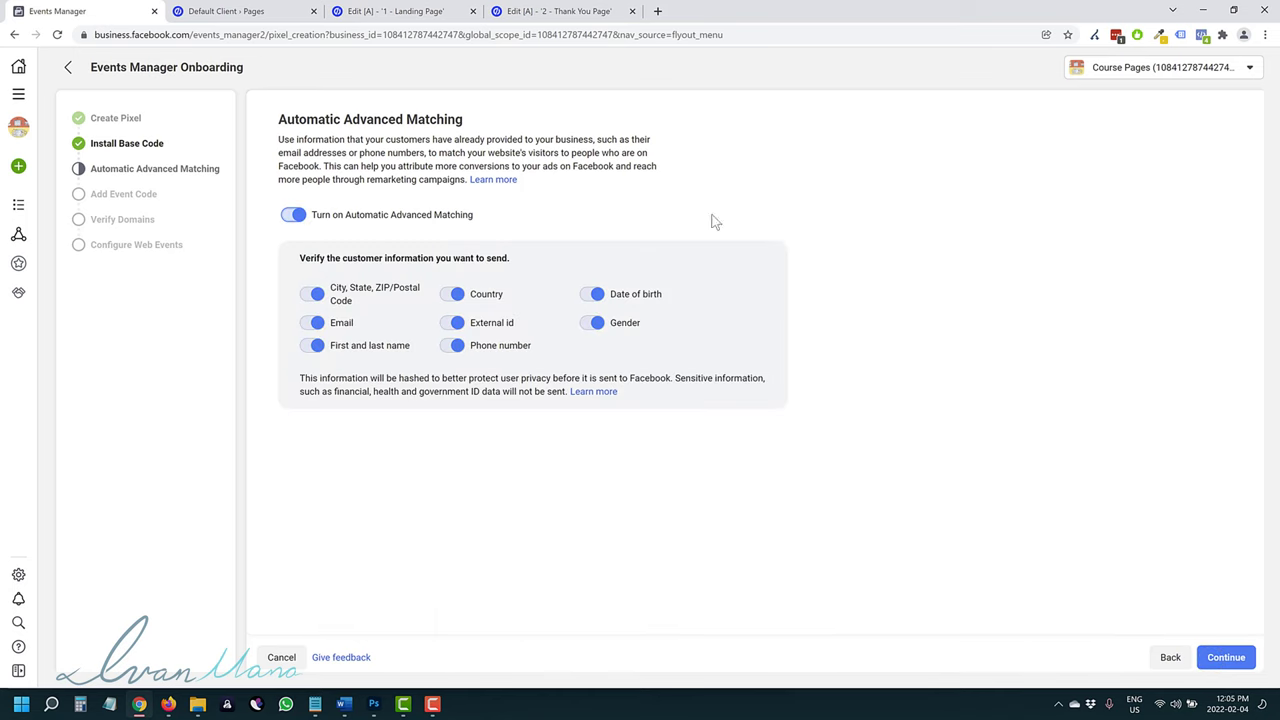
Read the remarketing and data hashing notes for Automatic Advanced Matching, and continue to the Add Event Code stage
left_click(420, 10)
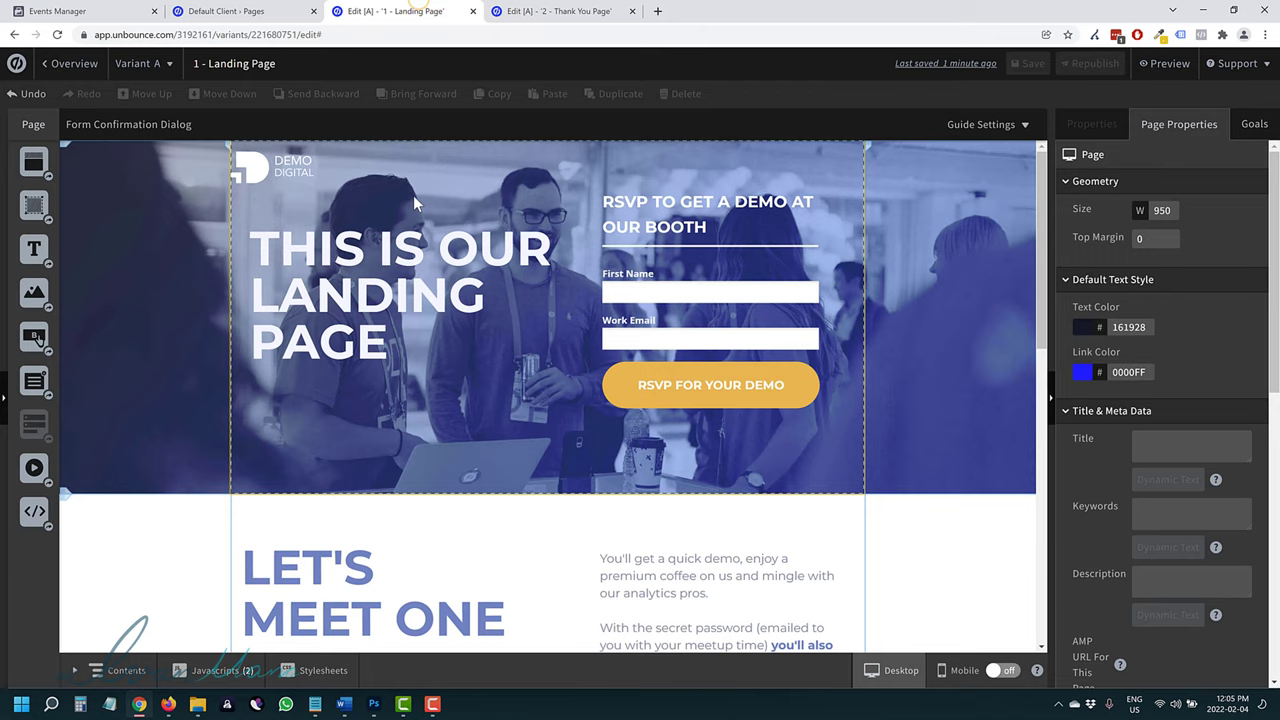
left_click(65, 9)
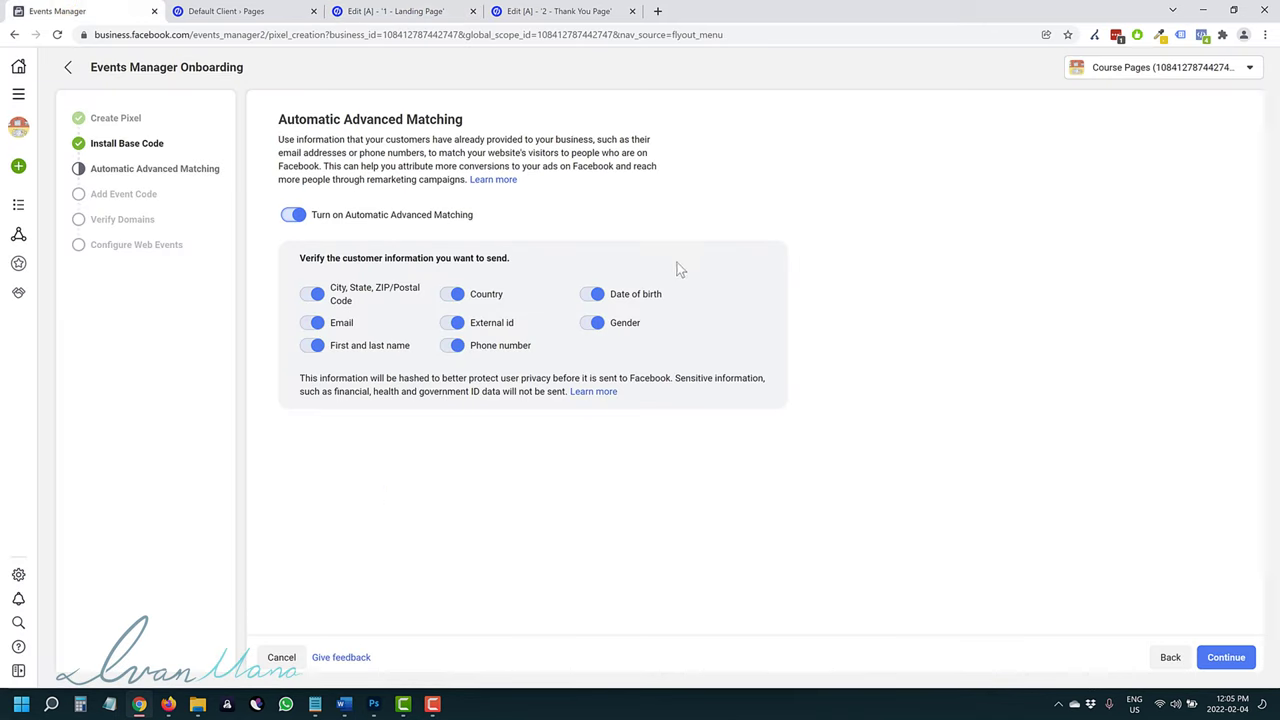
left_click_drag(374, 181, 469, 180)
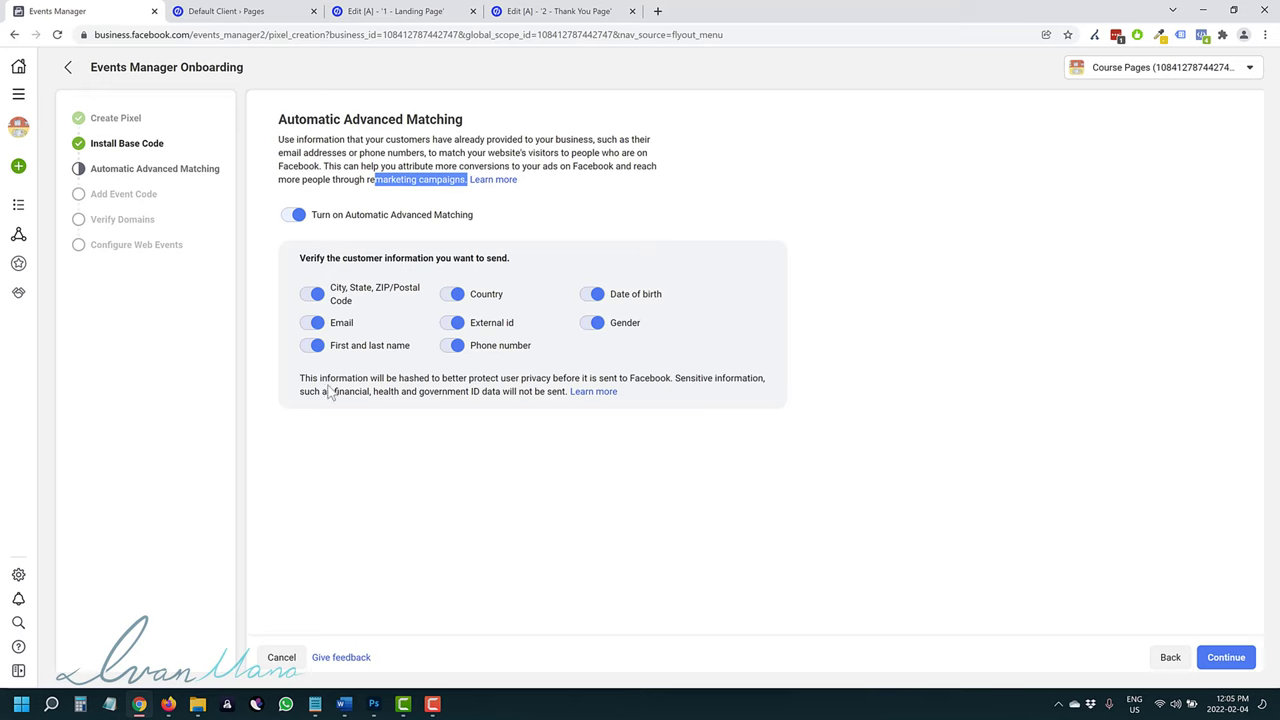
left_click_drag(327, 379, 507, 391)
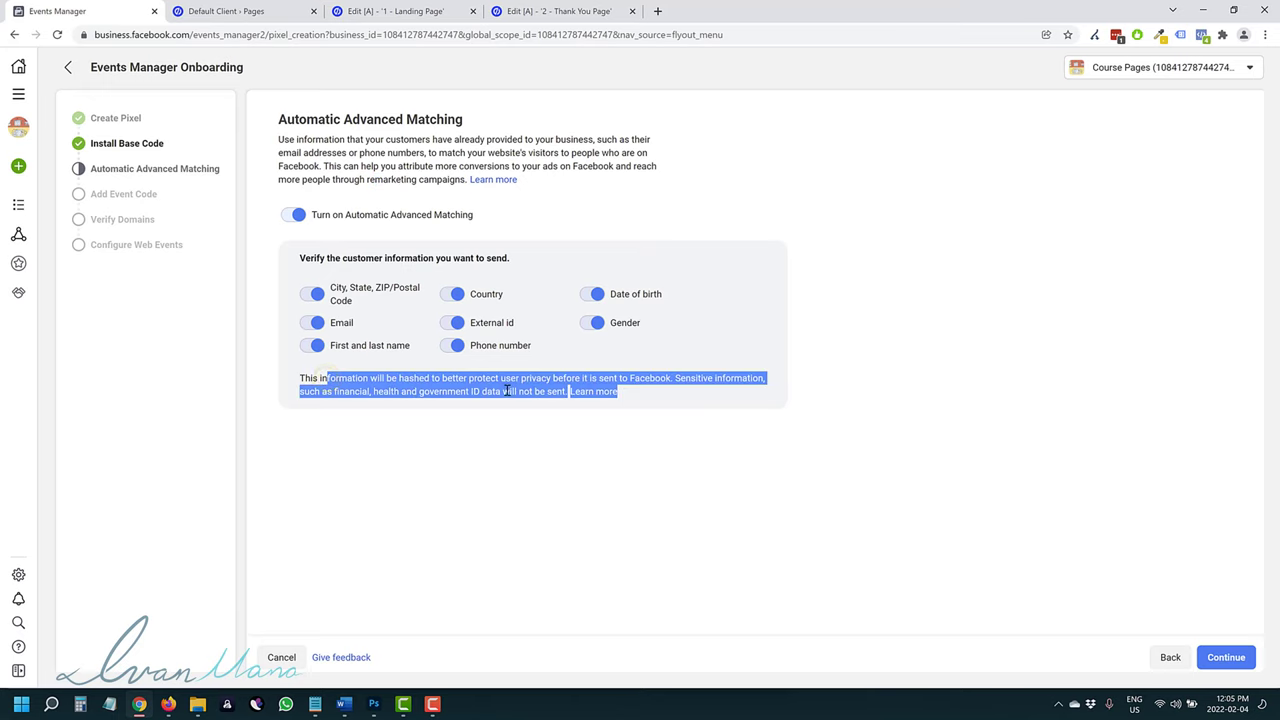
left_click(445, 457)
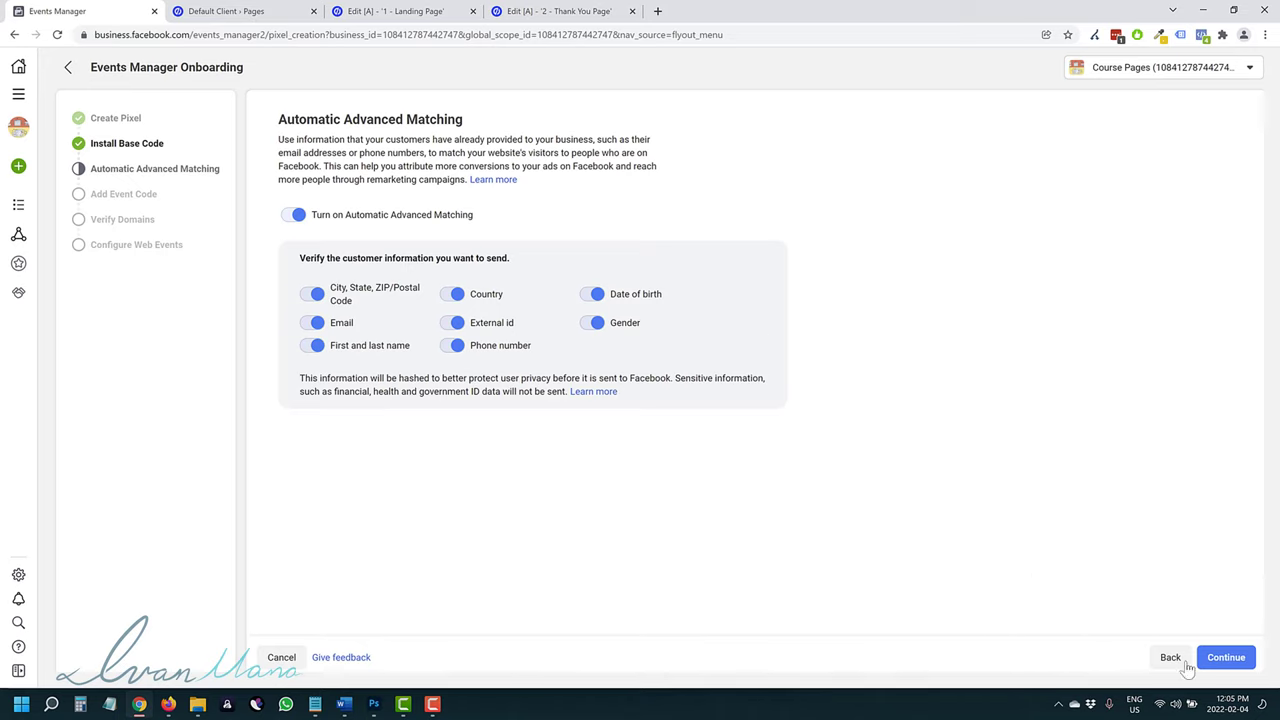
left_click(1224, 658)
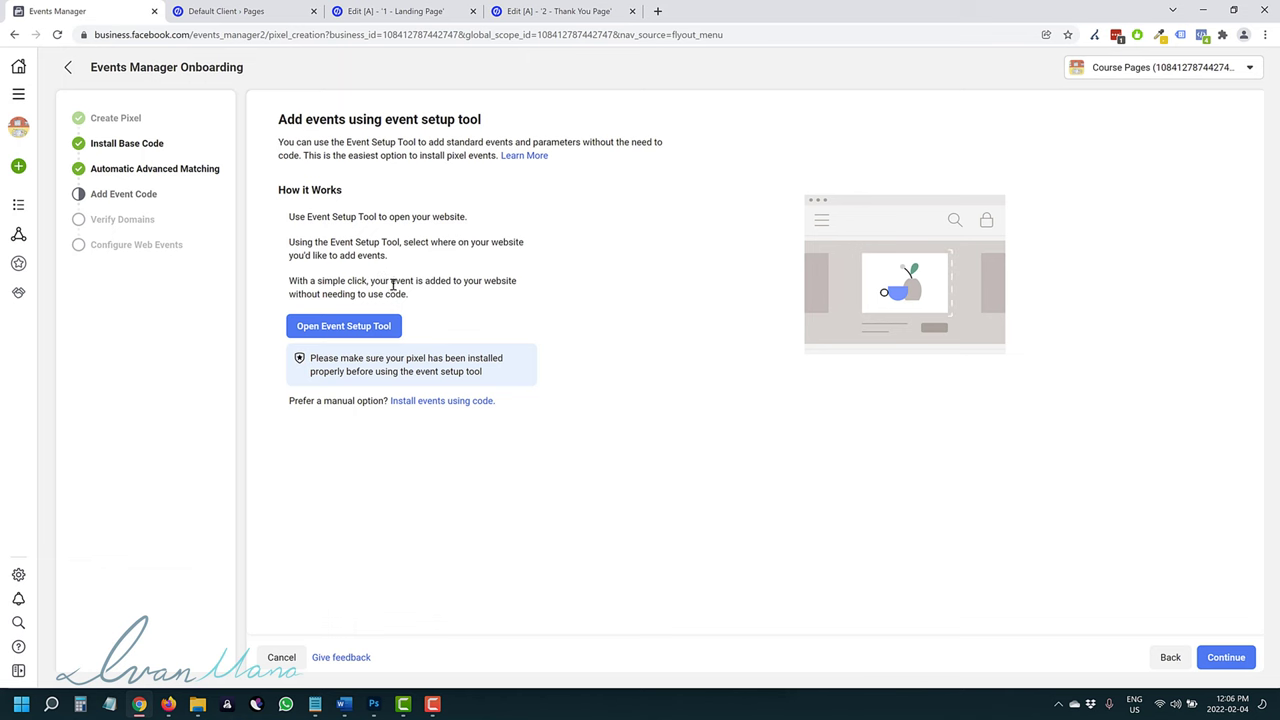
Glance at both Unbounce pages, and look at the Event Setup Tool's website URL dialog before closing it
left_click(537, 9)
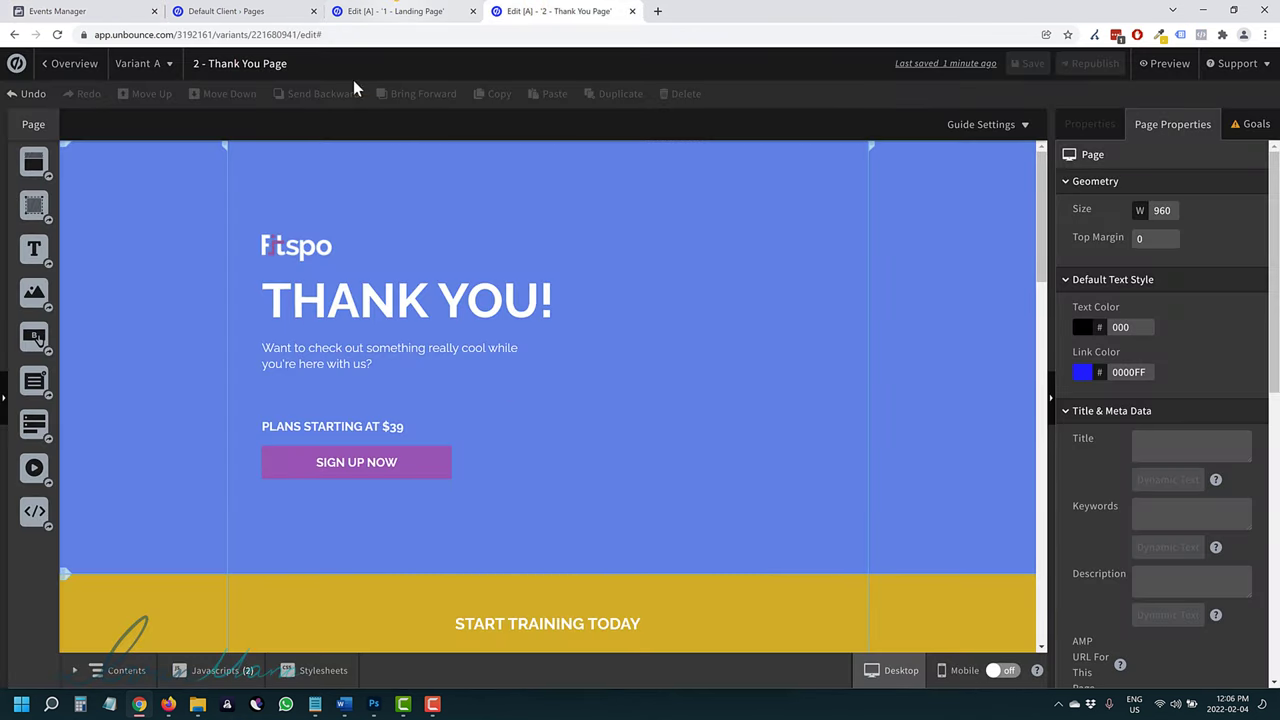
left_click(390, 11)
left_click(60, 11)
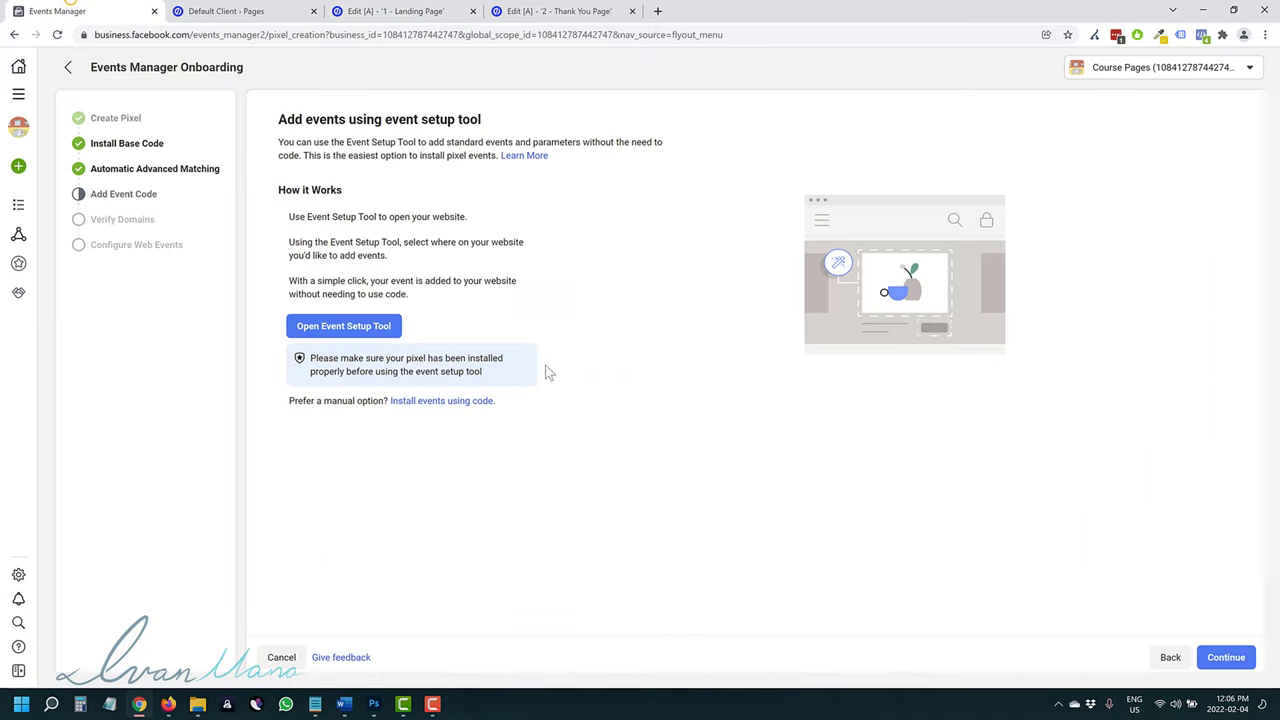
left_click(355, 325)
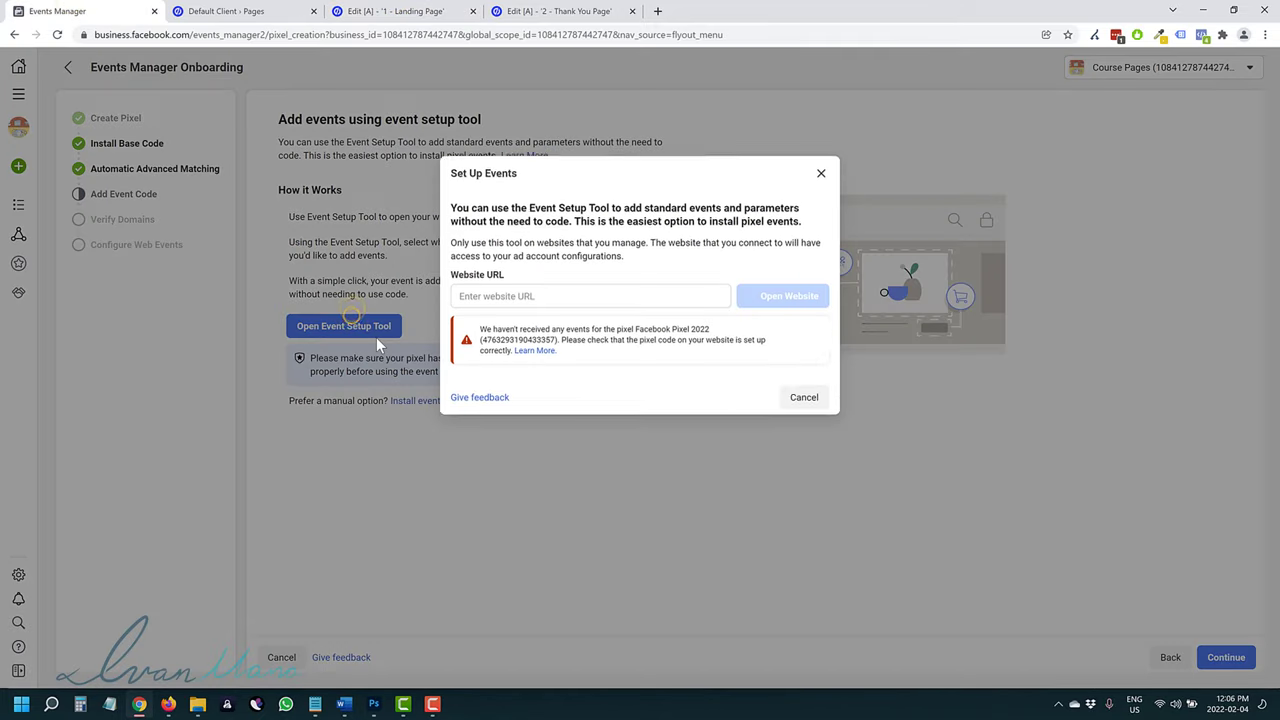
left_click(537, 322)
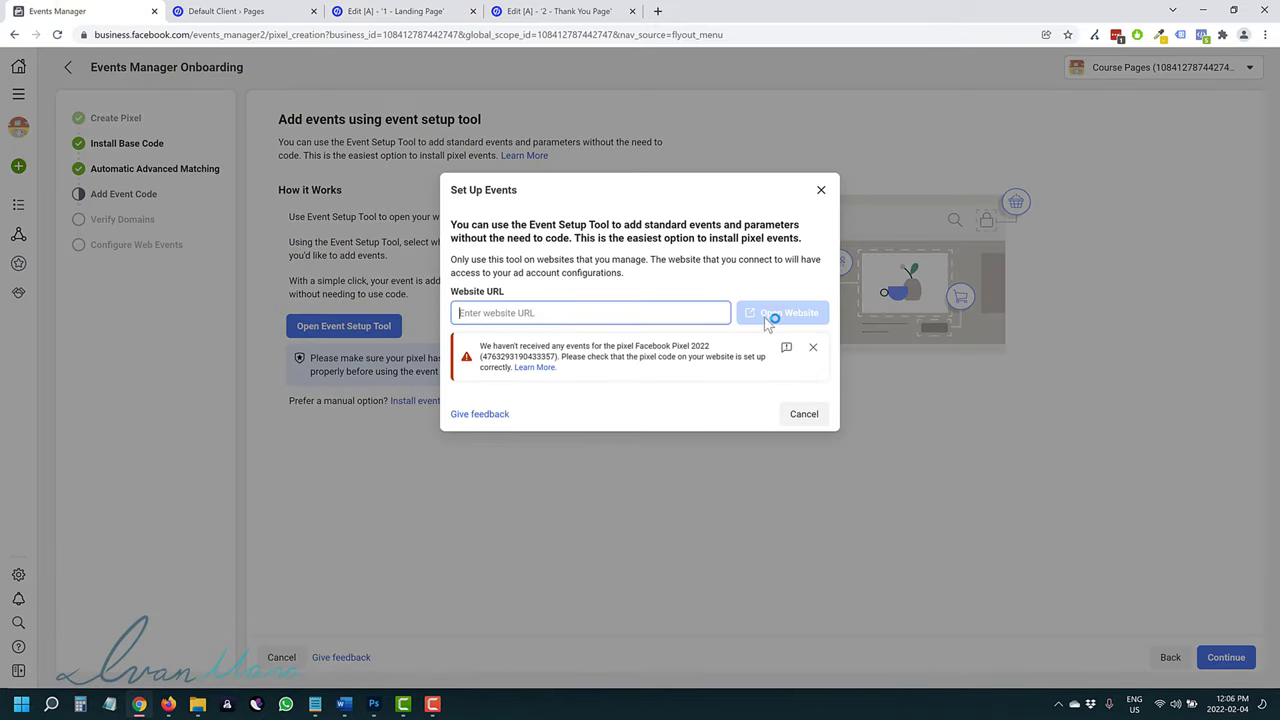
left_click(821, 189)
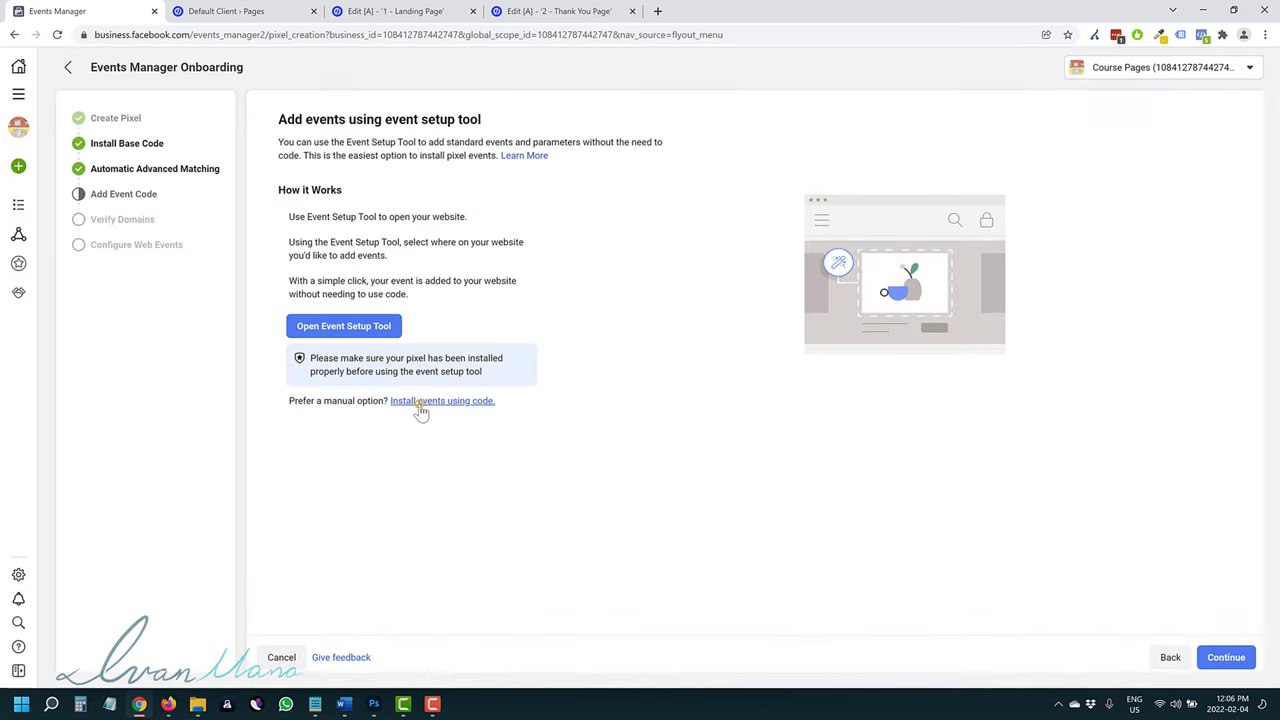
Open the documentation for installing events using code, and go to the Meta Pixel Standard Events reference
left_click(419, 406)
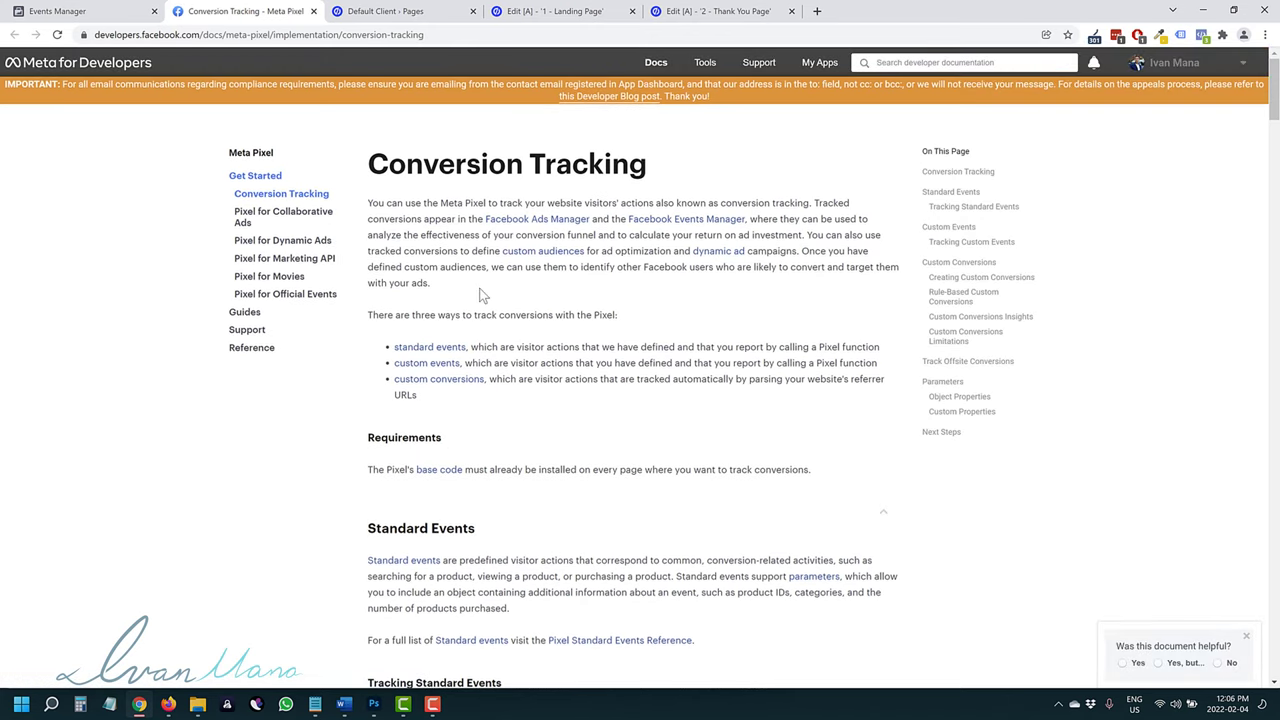
scroll(479, 295, "down", 5)
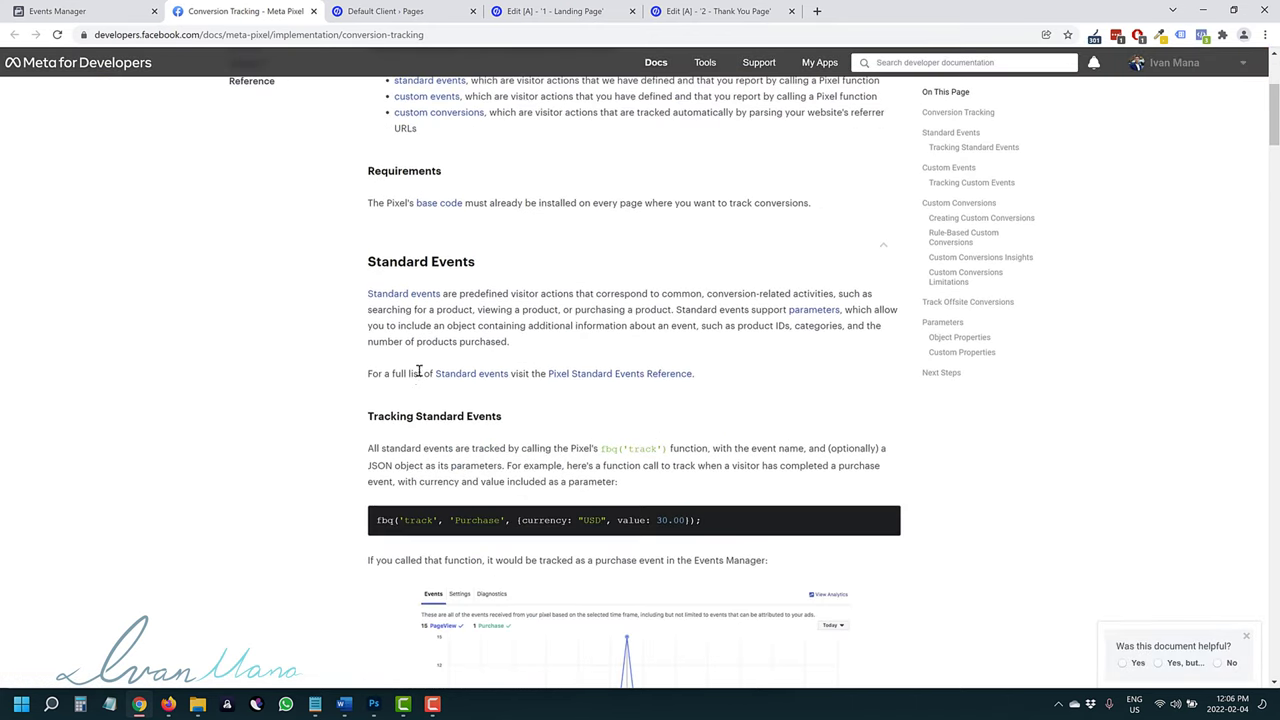
left_click(402, 297)
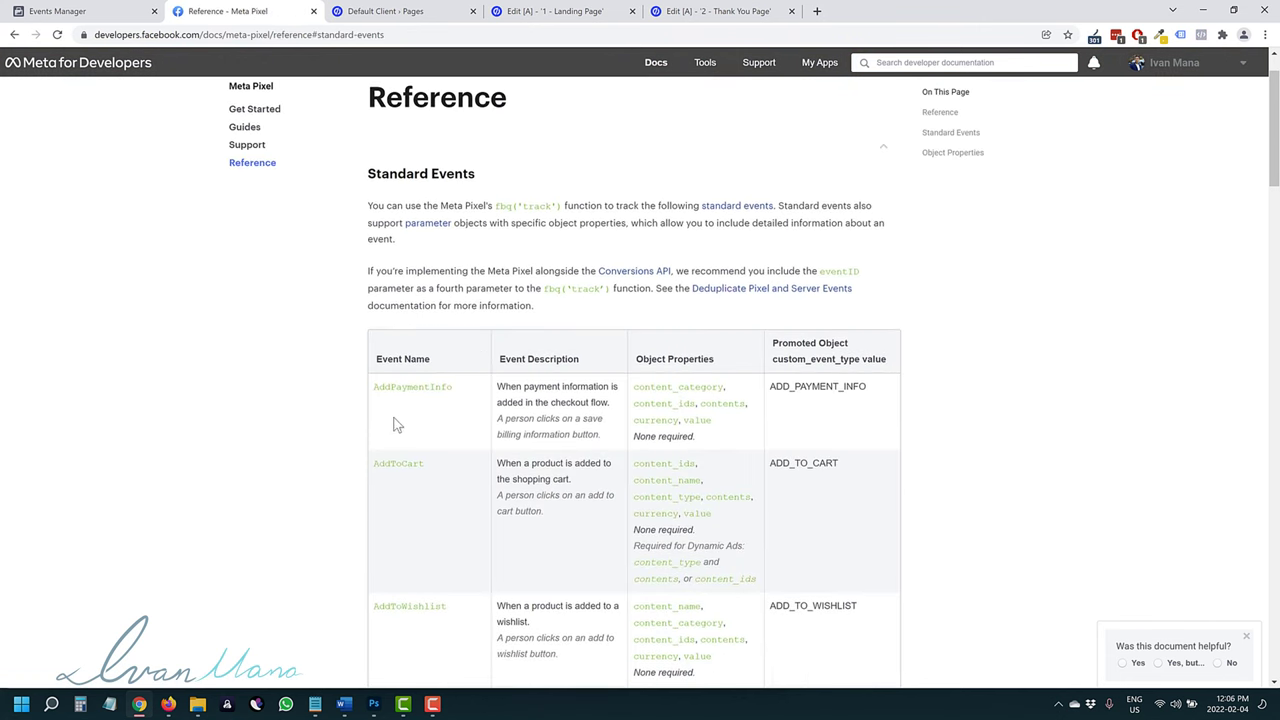
Look through the Standard Events table, examining event names and descriptions from AddPaymentInfo through Contact and Lead to Purchase
scroll(460, 400, "down", 2)
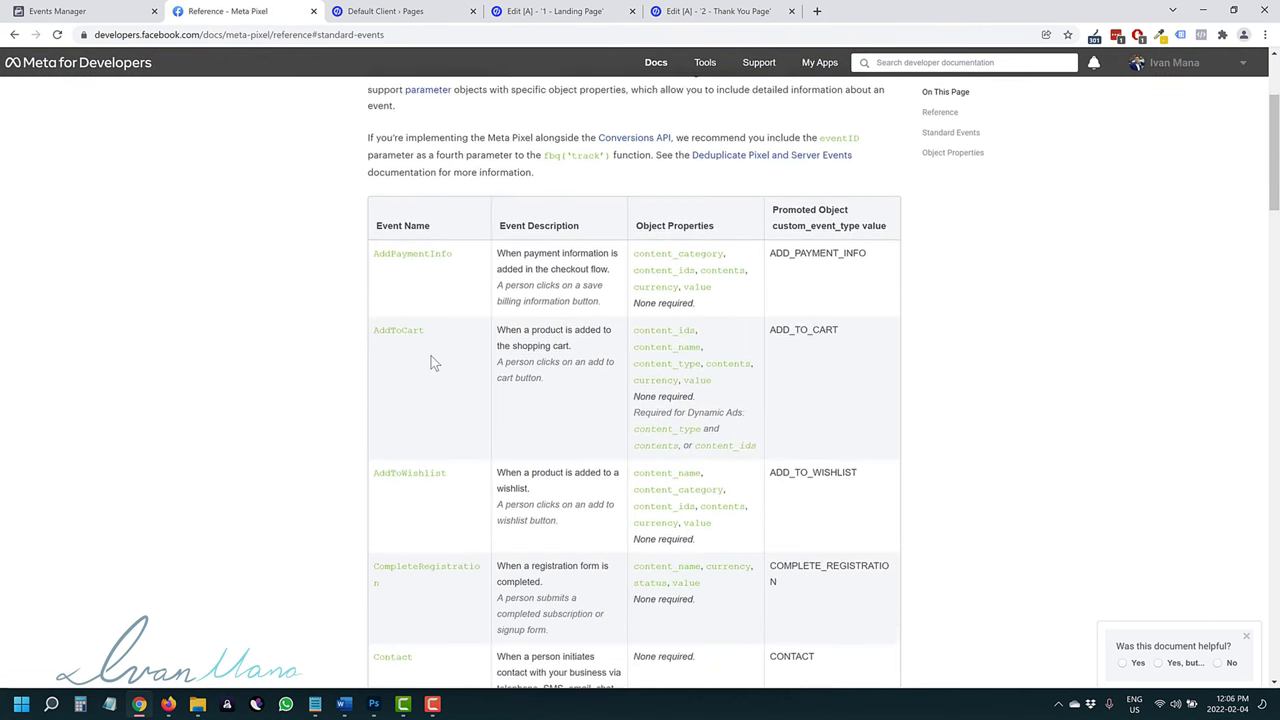
left_click_drag(365, 340, 374, 343)
scroll(437, 400, "down", 2)
scroll(423, 480, "down", 2)
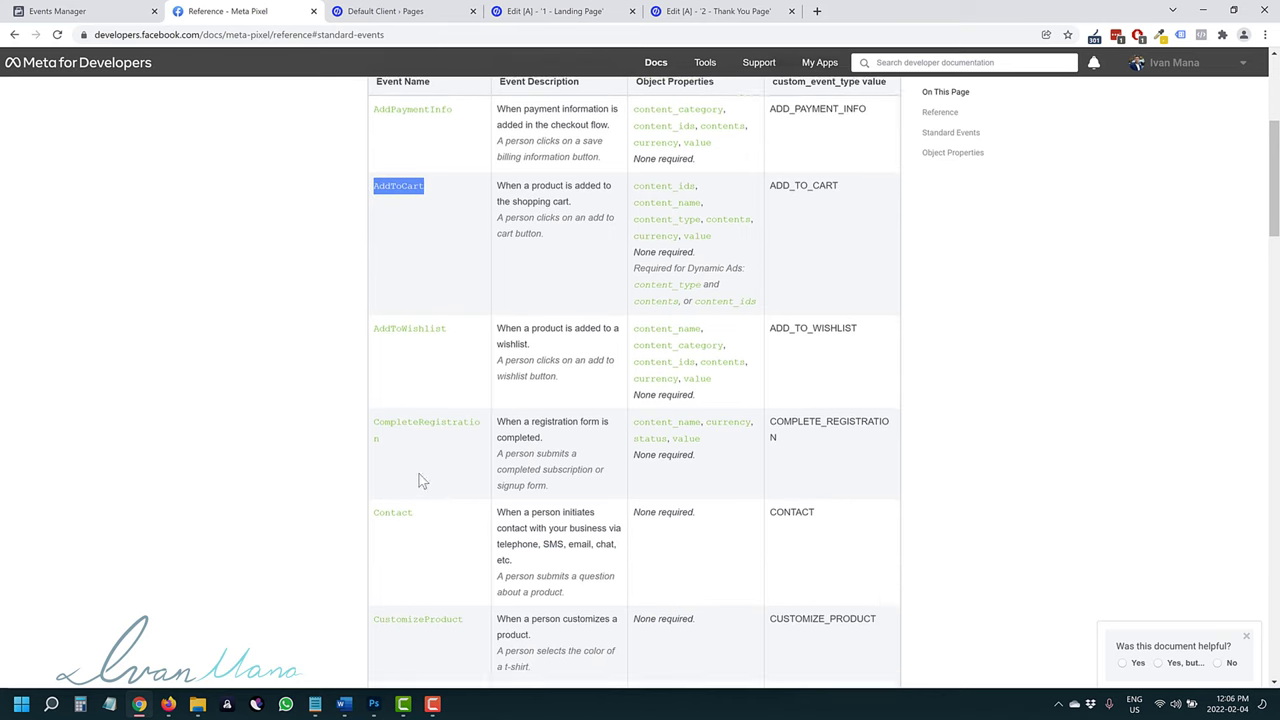
double_click(400, 390)
scroll(440, 470, "down", 2)
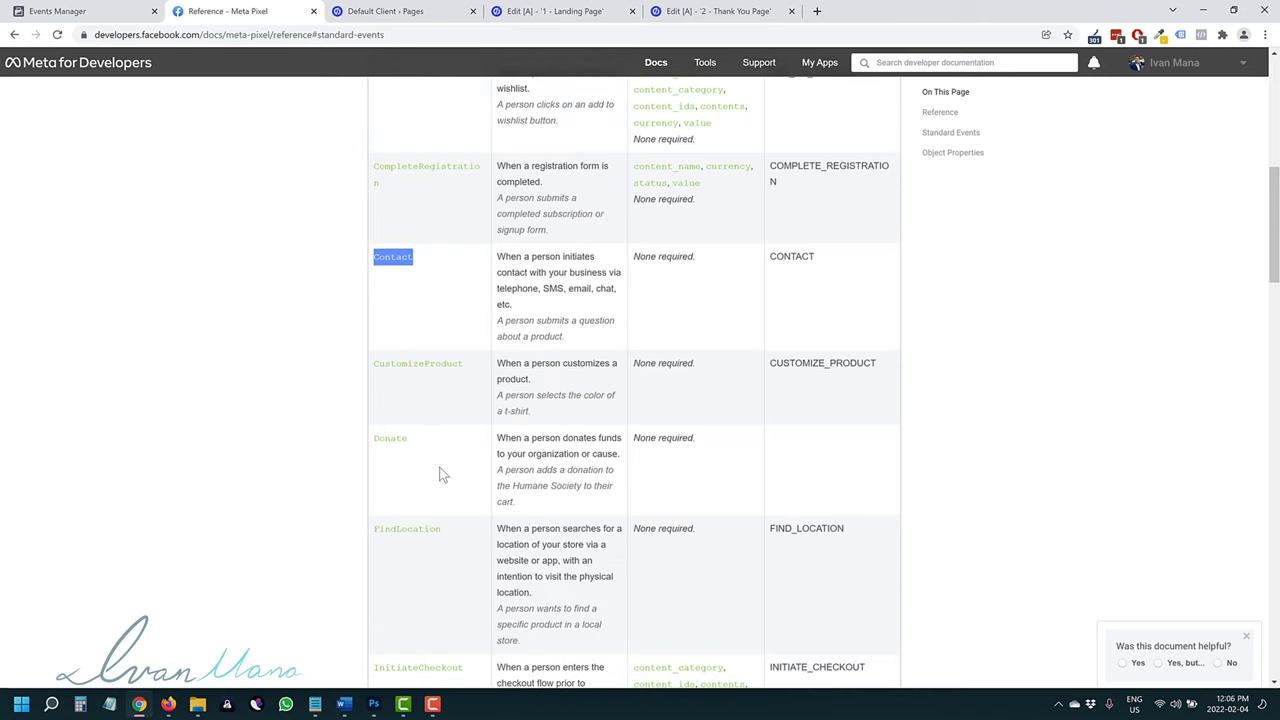
scroll(443, 460, "down", 2)
scroll(441, 452, "down", 3)
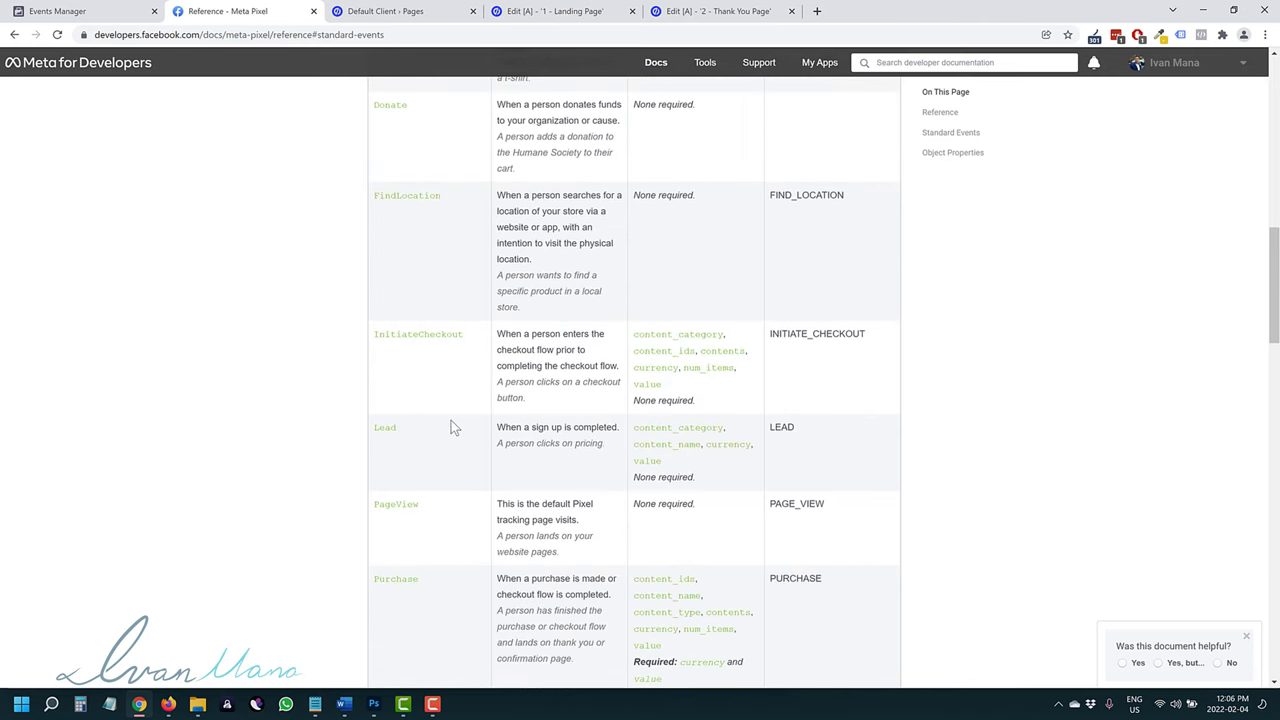
Examine the Lead event in the Standard Events table, and compare it with the Unbounce landing and thank you pages
scroll(440, 400, "down", 2)
double_click(386, 296)
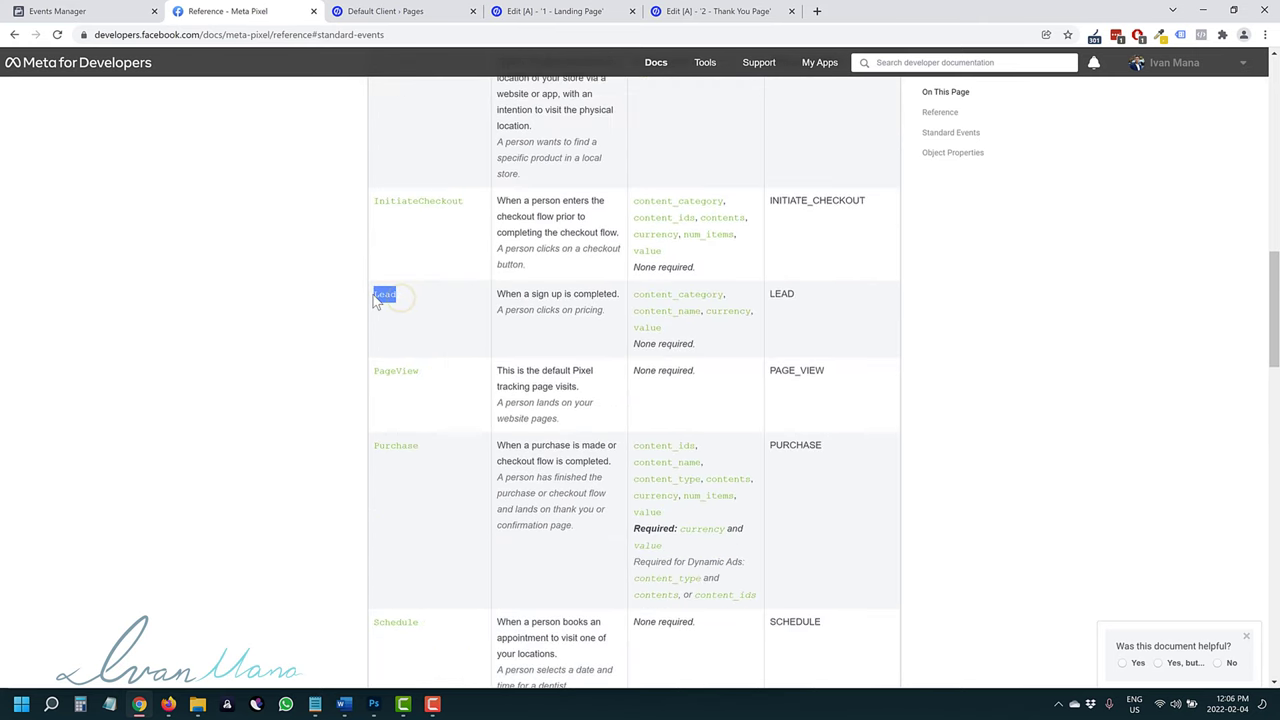
left_click(548, 11)
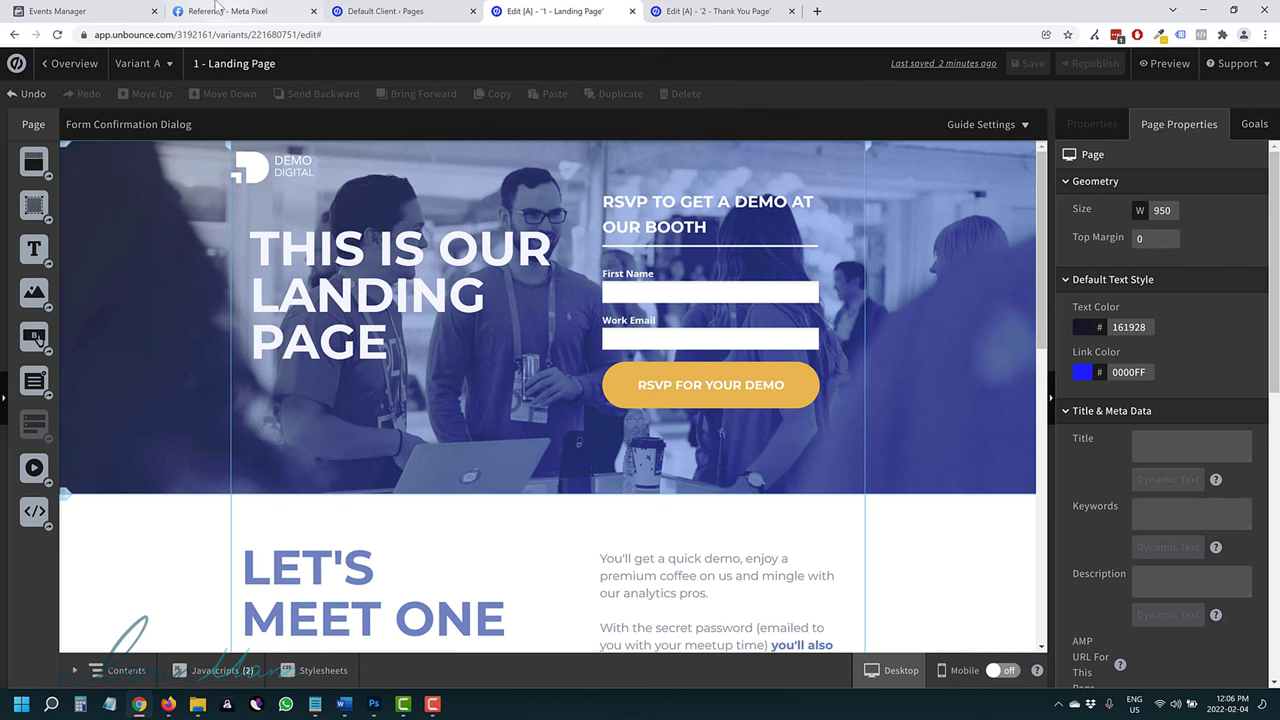
left_click(235, 11)
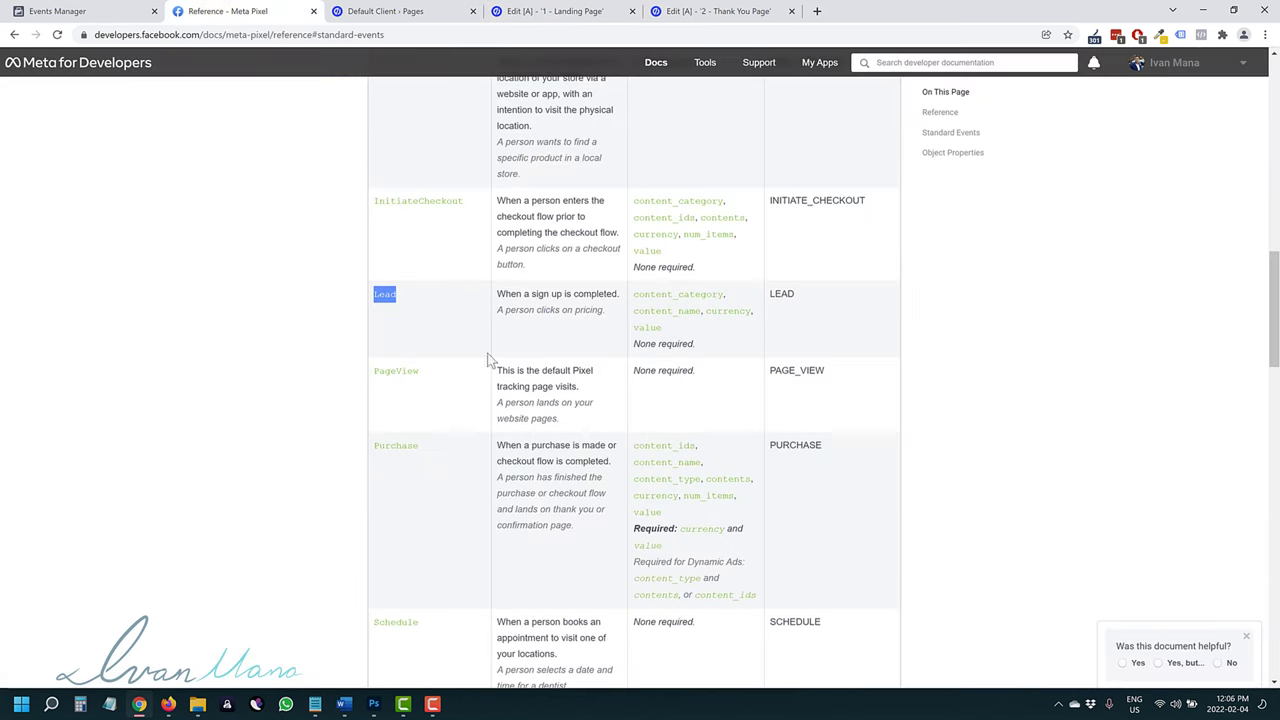
scroll(630, 420, "up", 10)
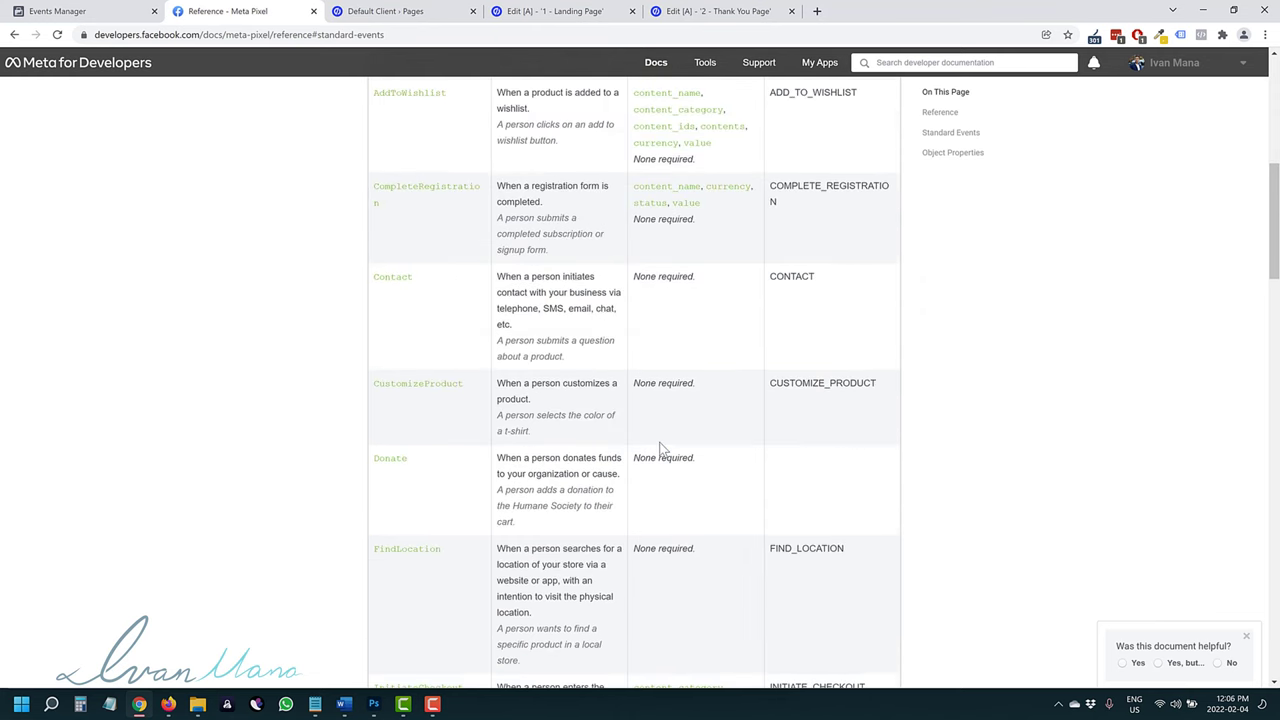
left_click(720, 11)
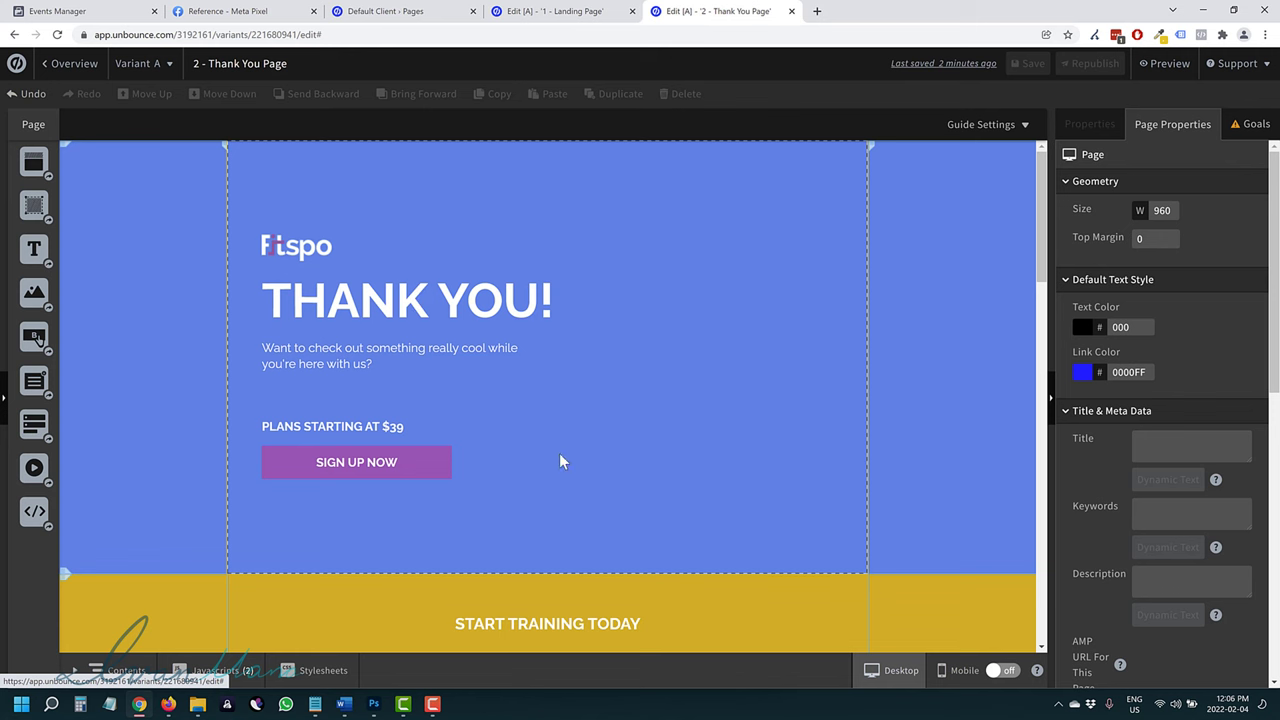
left_click(555, 11)
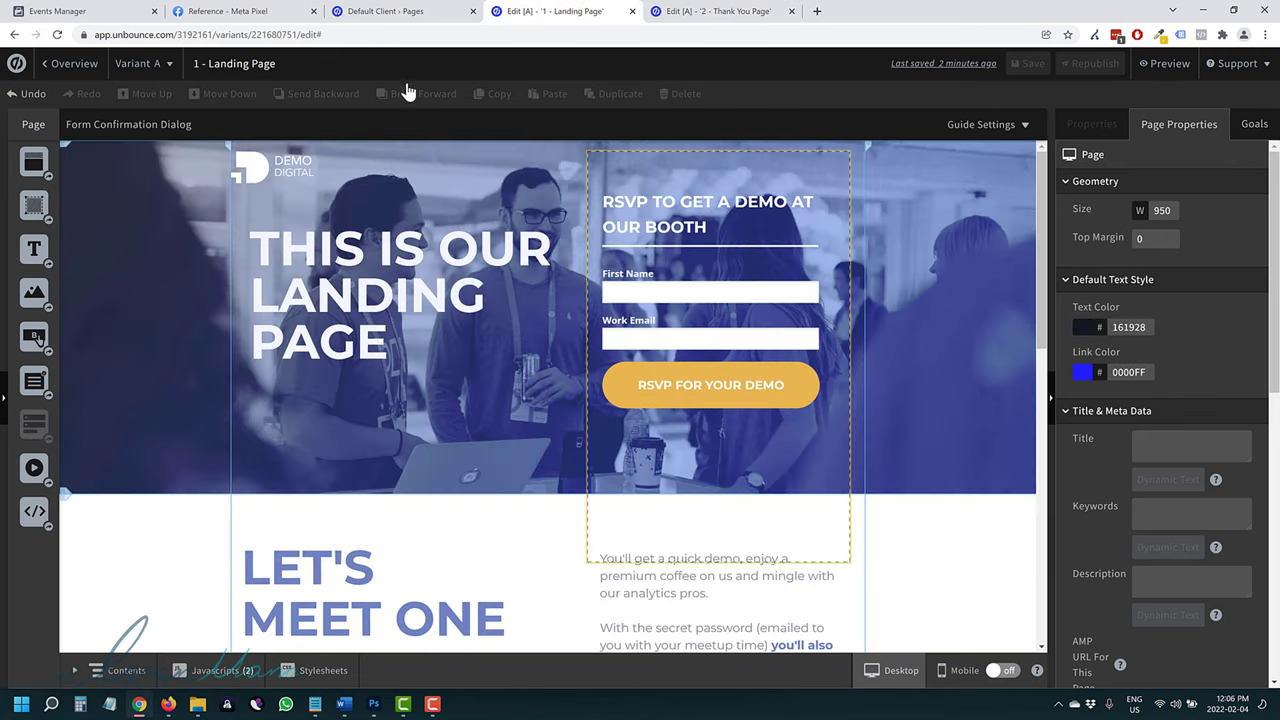
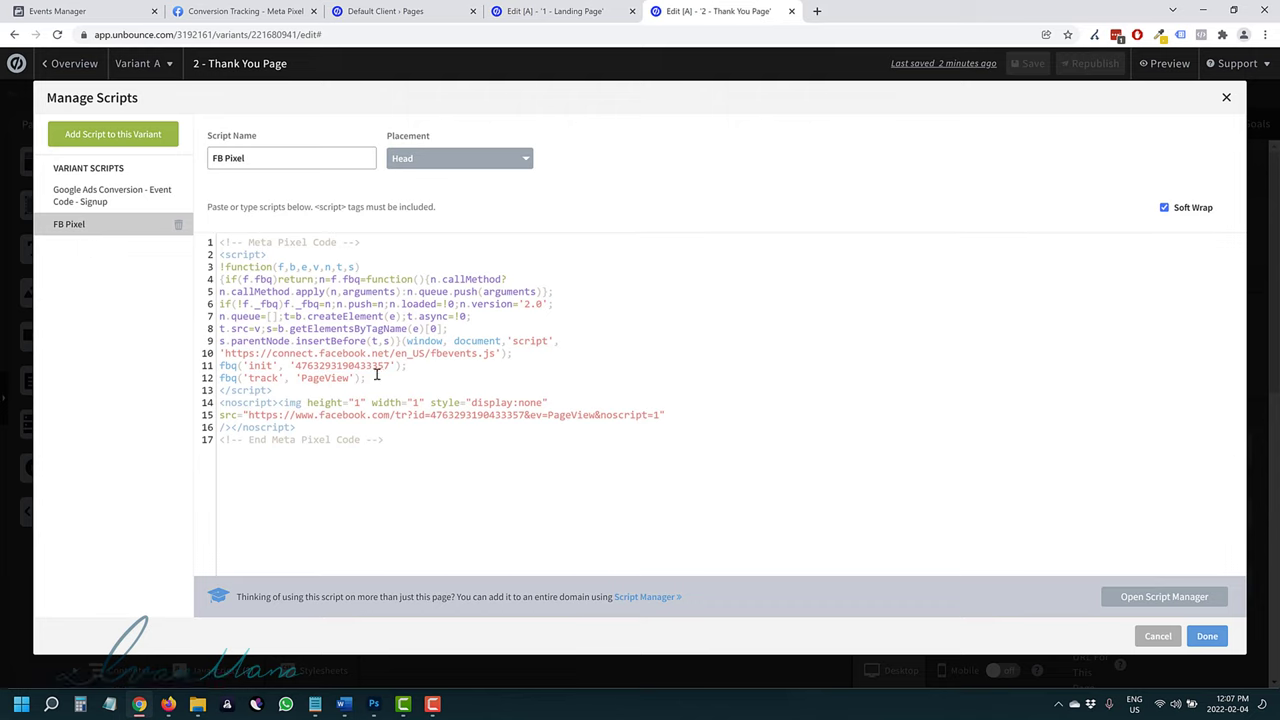
Paste the copied Purchase event code on a new line below the PageView line in the thank you page's FB Pixel script
key("Return")
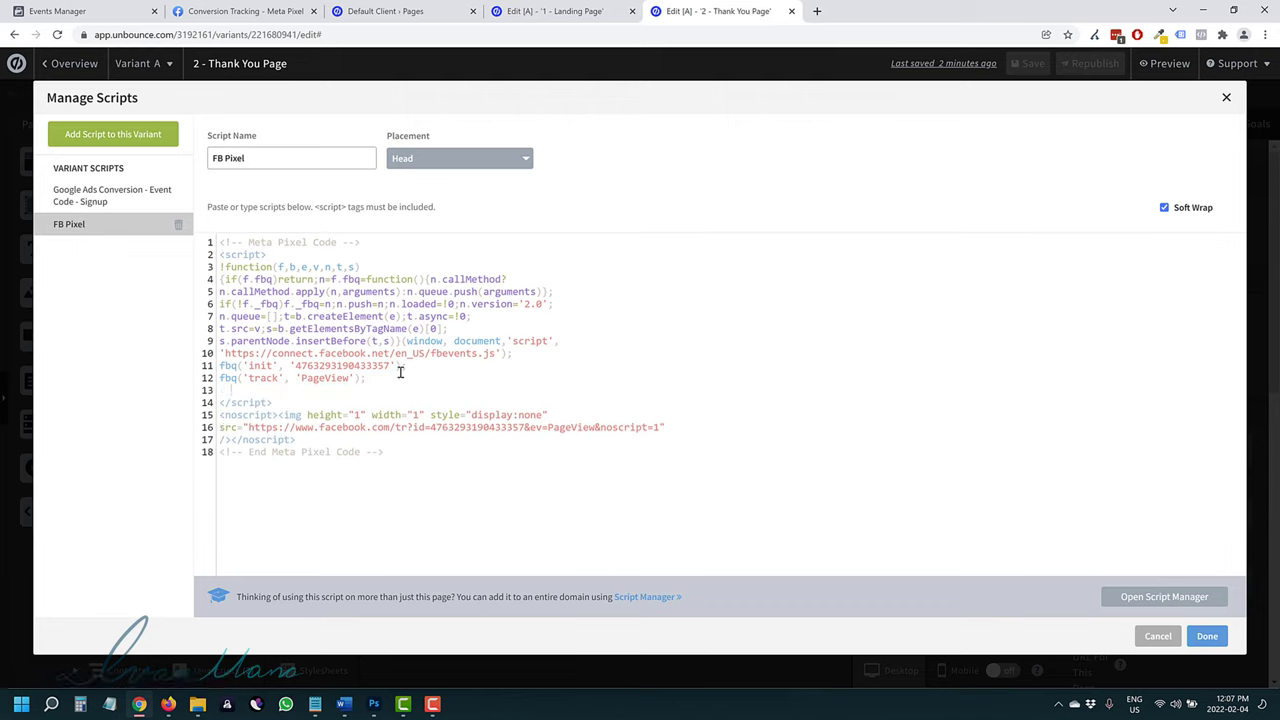
right_click(322, 390)
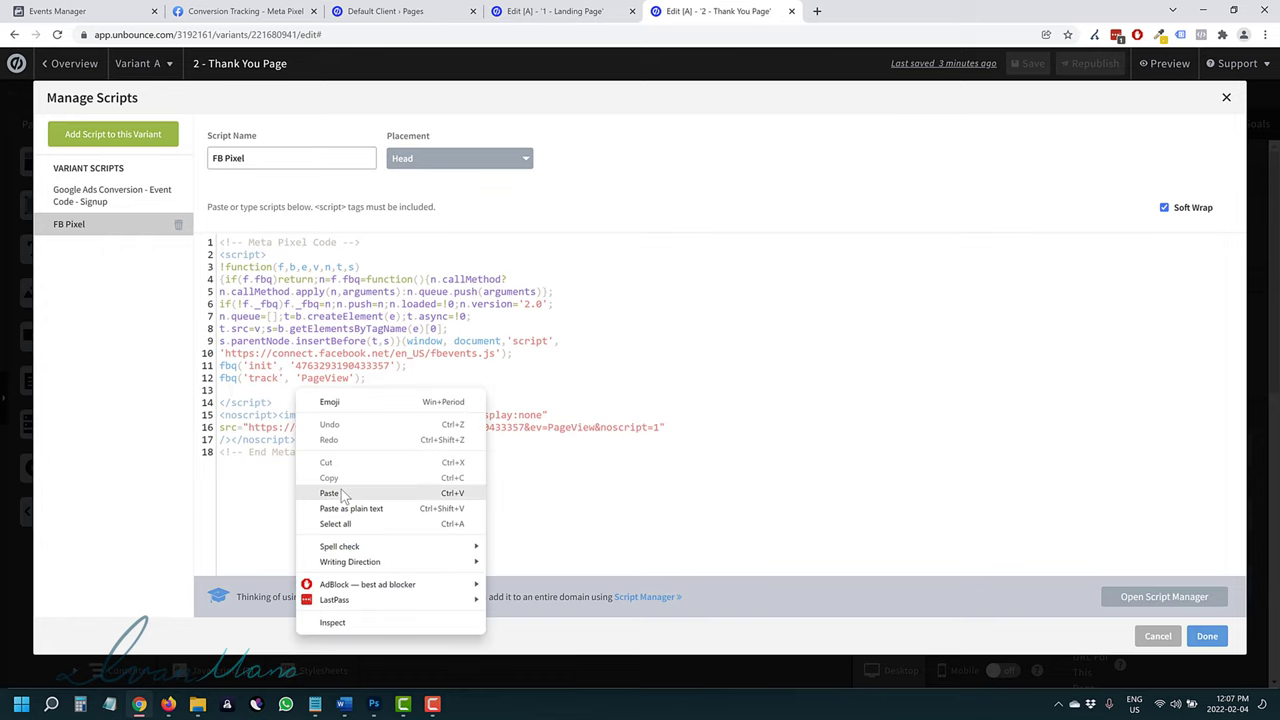
left_click(340, 488)
Remove the currency and value parameters from the Purchase event line, leaving fbq('track', 'Purchase');
left_click_drag(361, 391, 556, 397)
left_click(549, 390)
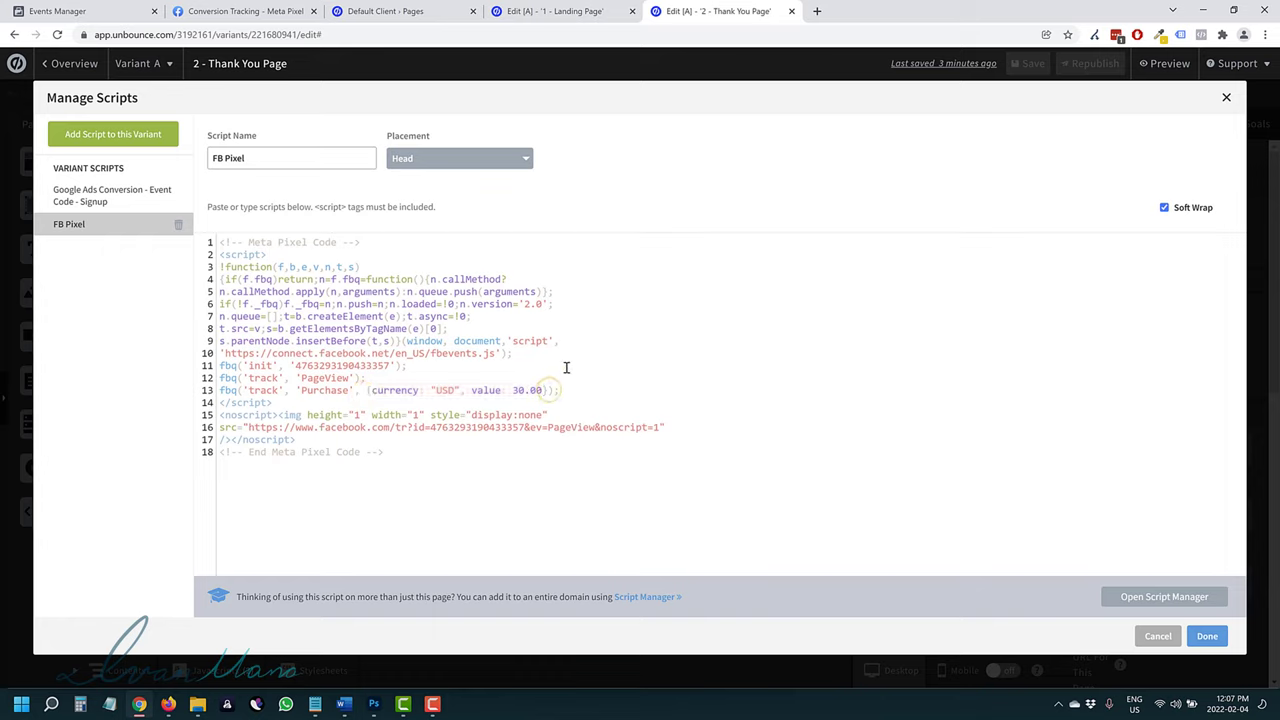
key("BackSpace")
key("BackSpace")
key("BackSpace")
key("BackSpace")
key("BackSpace")
key("BackSpace")
key("BackSpace")
key("BackSpace")
key("BackSpace")
key("BackSpace")
key("BackSpace")
key("BackSpace")
key("BackSpace")
key("BackSpace")
key("BackSpace")
key("BackSpace")
key("BackSpace")
key("BackSpace")
key("BackSpace")
key("BackSpace")
Compare the structure of the PageView and Purchase track lines in the FB Pixel script
left_click(357, 379)
key("shift+Home")
left_click(357, 390)
key("ctrl+shift+Left")
key("ctrl+shift+Left")
key("ctrl+shift+Left")
key("ctrl+shift+Left")
key("ctrl+shift+Left")
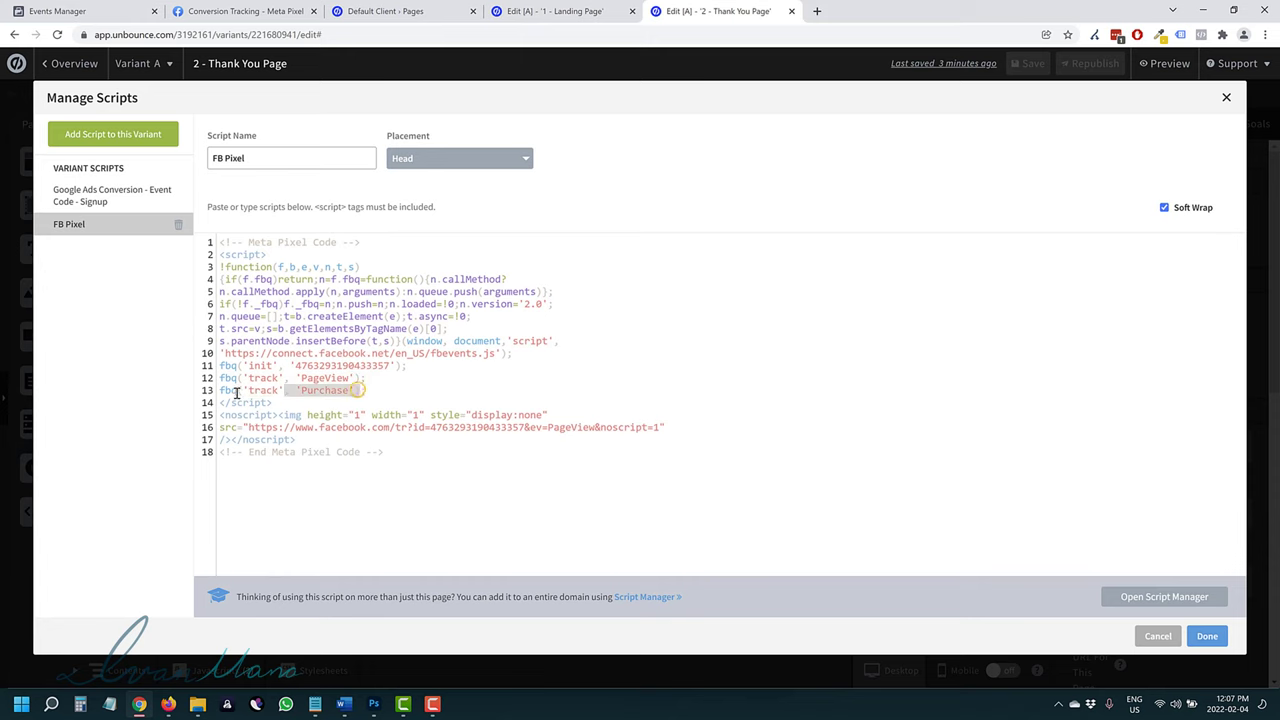
Open the Standard Events reference in a new tab from the Conversion Tracking documentation
left_click(258, 11)
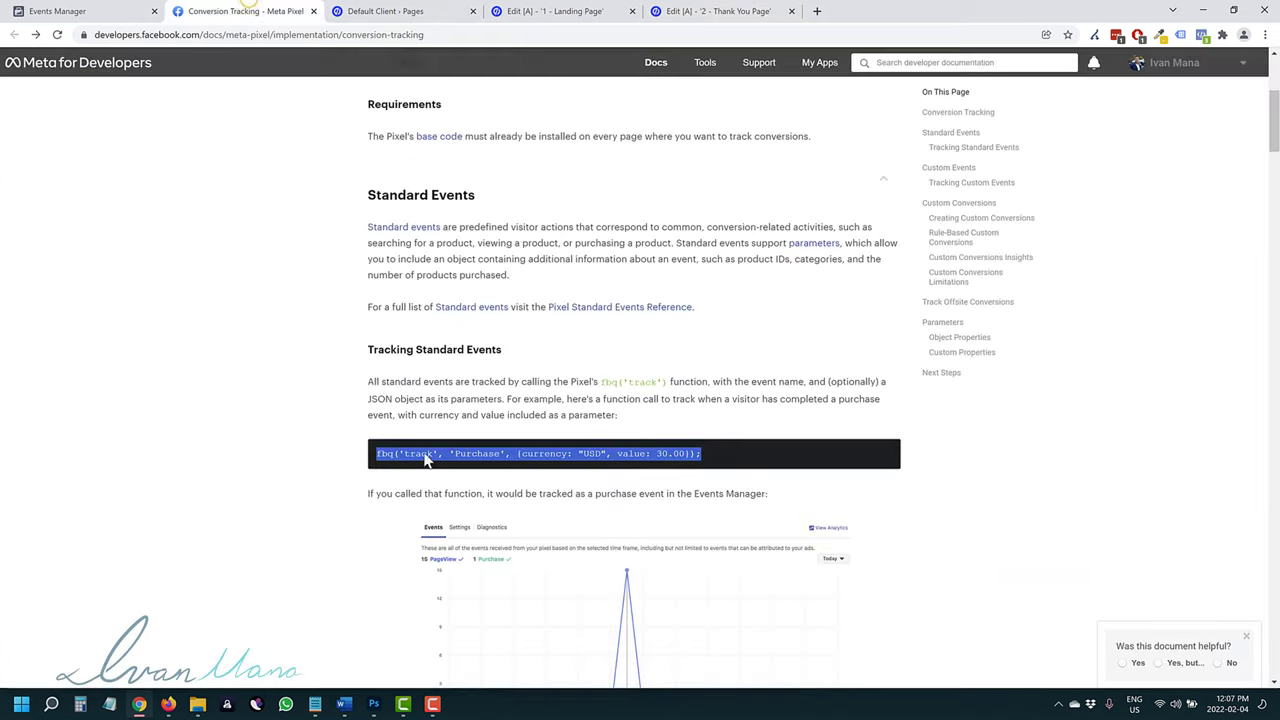
scroll(433, 286, "up", 1)
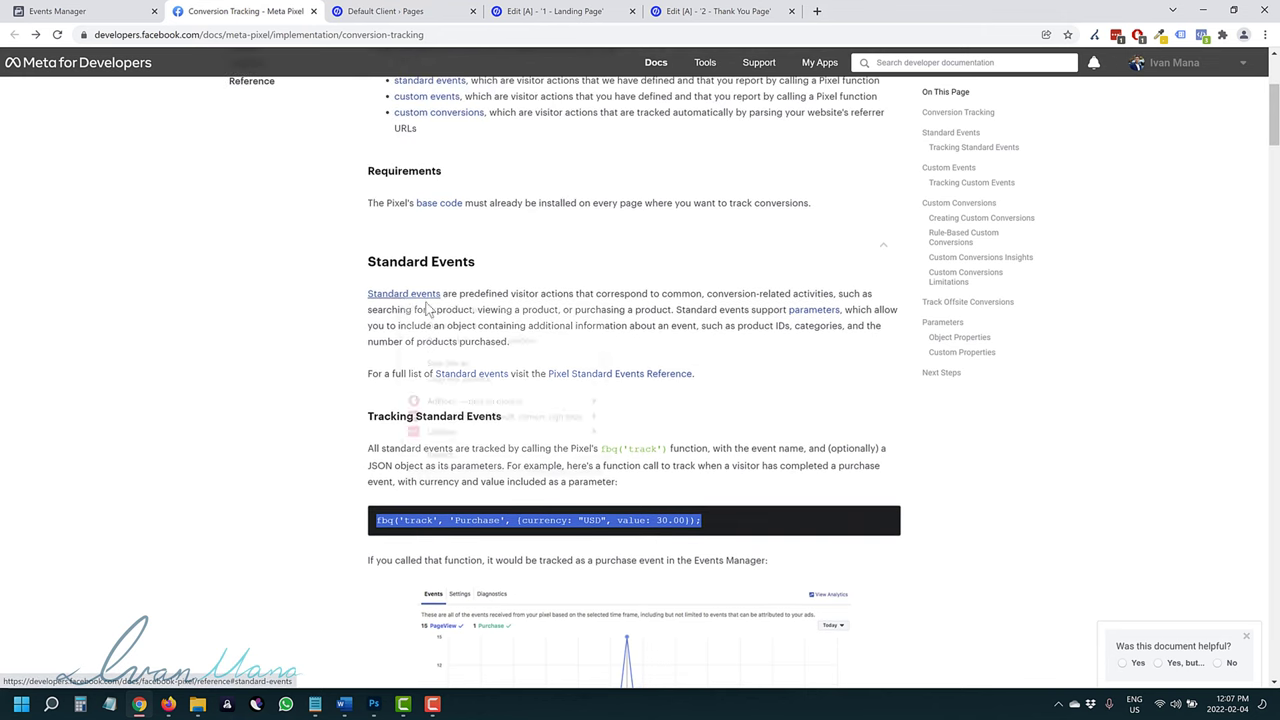
right_click(399, 296)
left_click(432, 307)
left_click(388, 9)
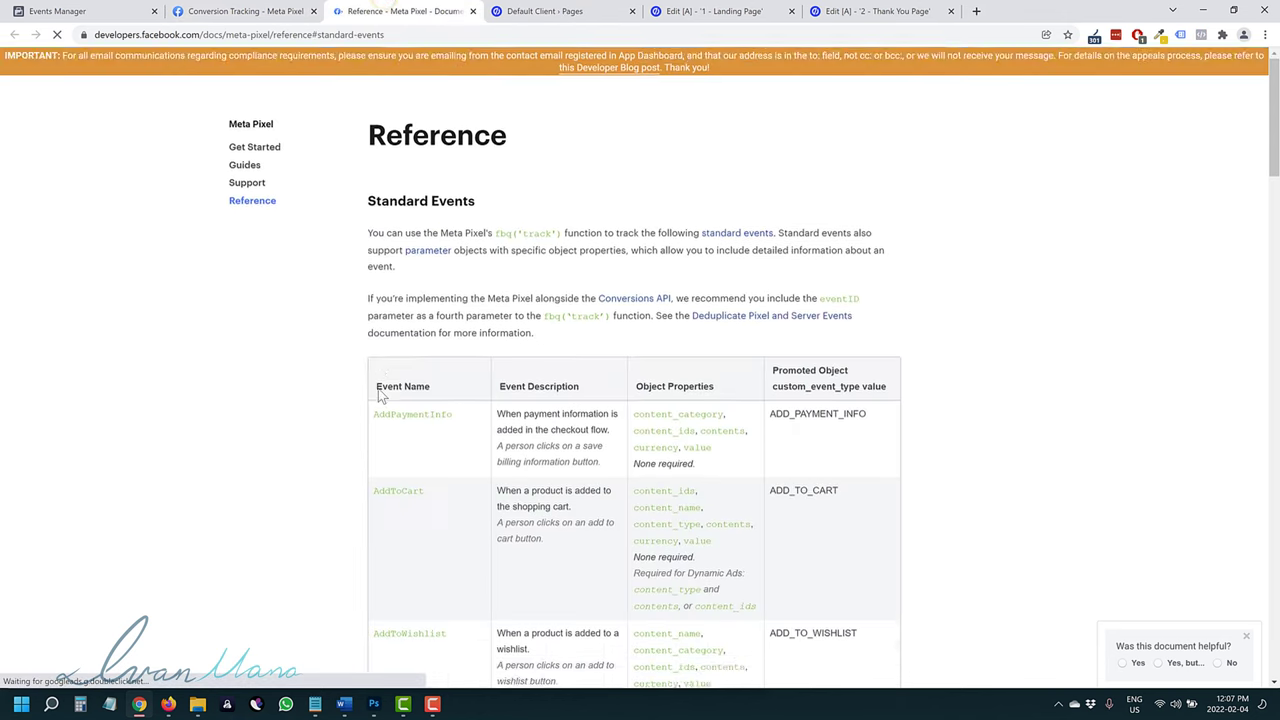
Look through the Standard Events table for suitable event names, from CompleteRegistration down to Lead, Purchase and StartTrial
scroll(378, 388, "down", 4)
scroll(453, 468, "down", 4)
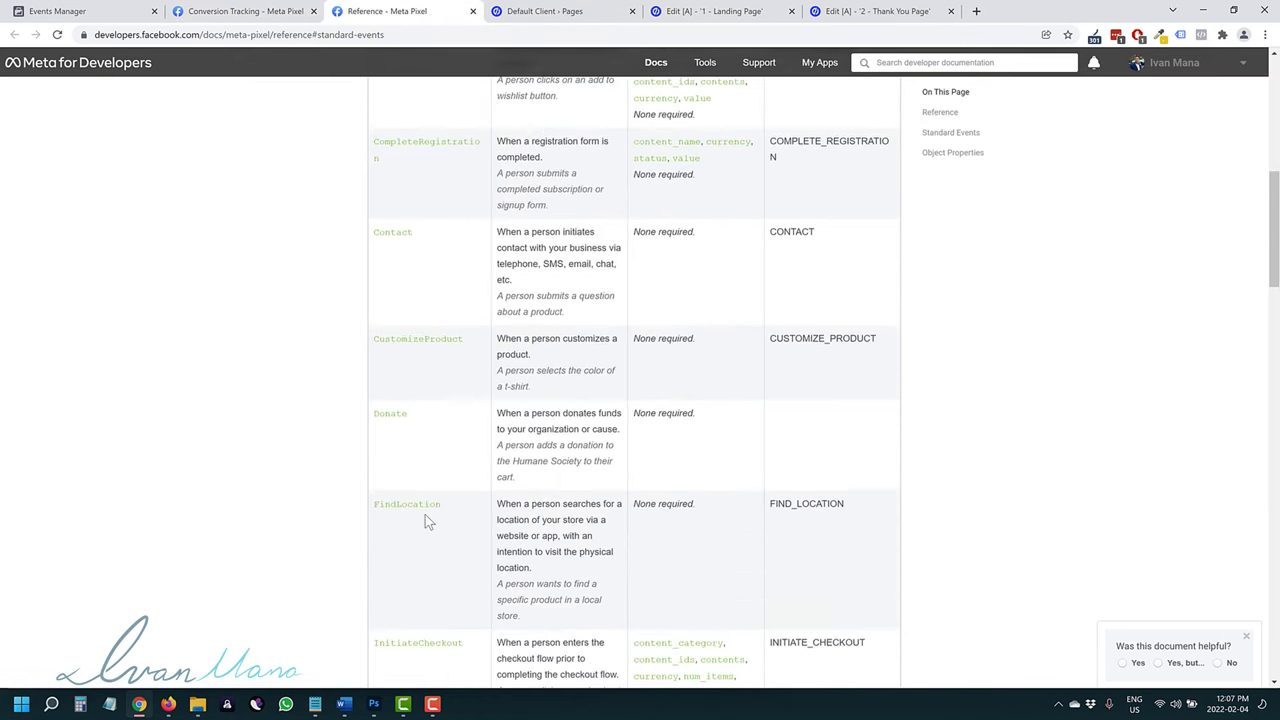
scroll(405, 538, "down", 1)
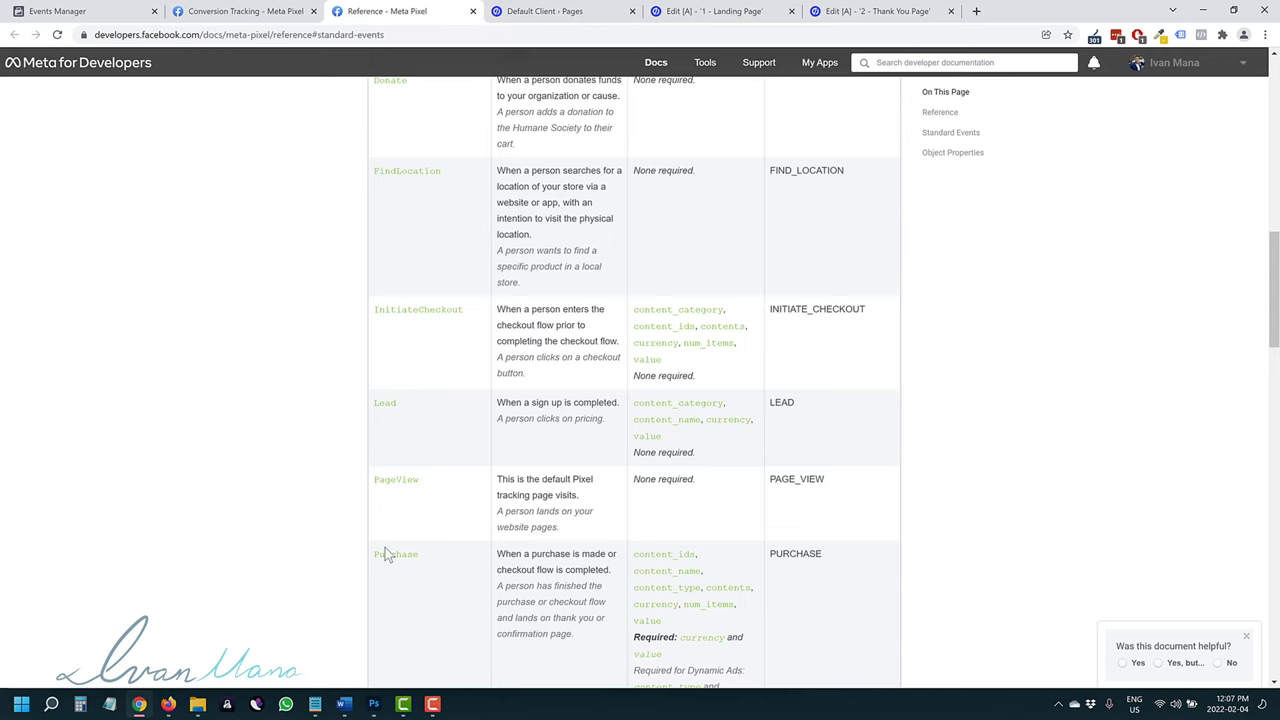
scroll(388, 555, "down", 1)
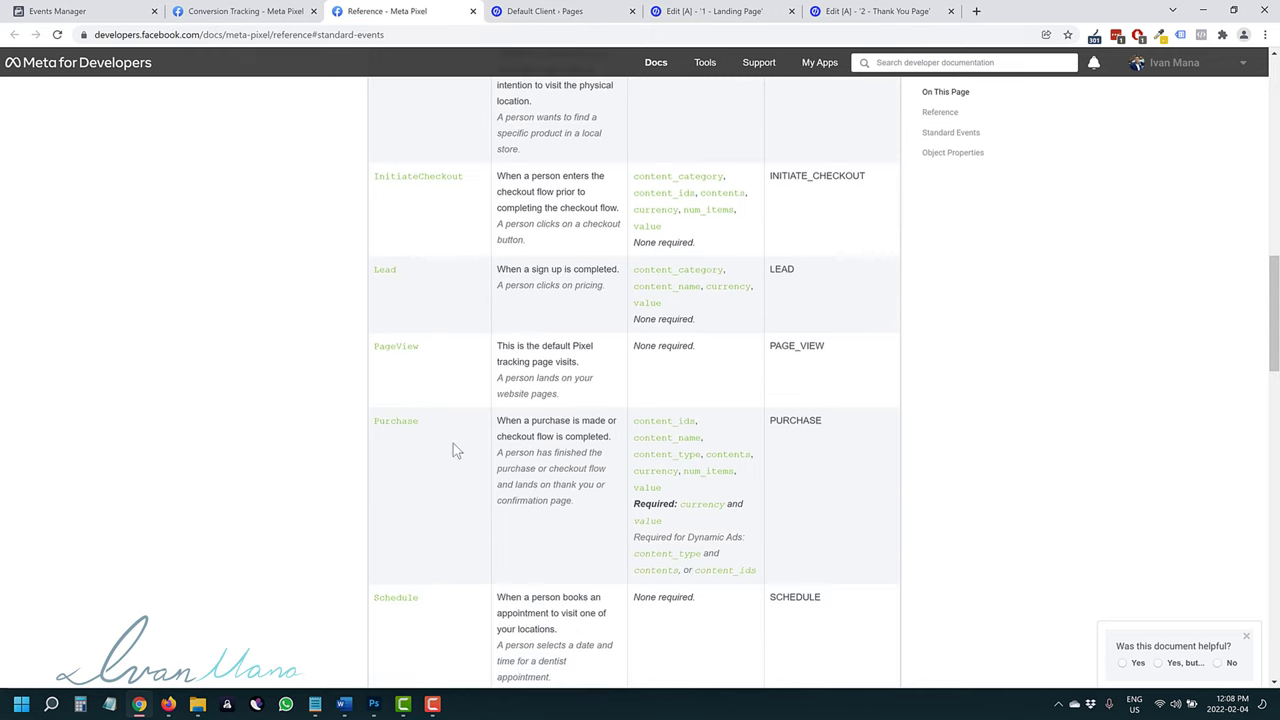
scroll(453, 445, "down", 1)
scroll(415, 518, "down", 1)
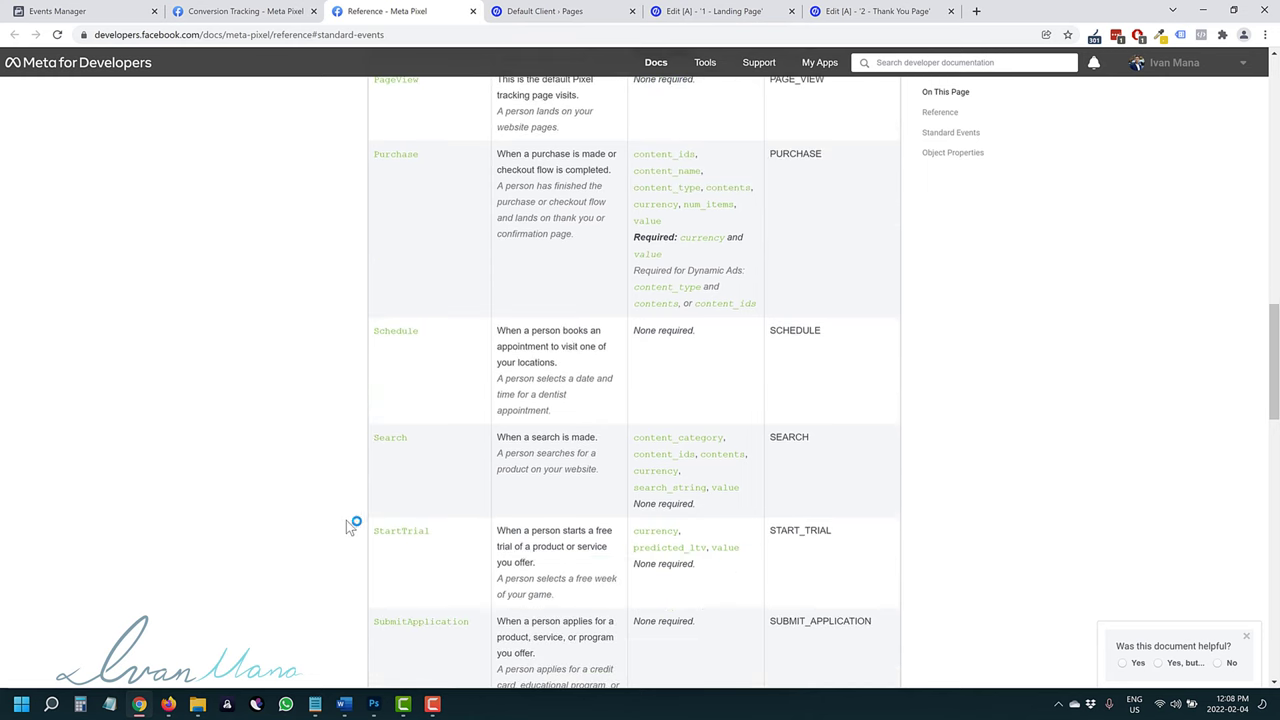
scroll(350, 525, "down", 2)
left_click_drag(401, 333, 374, 340)
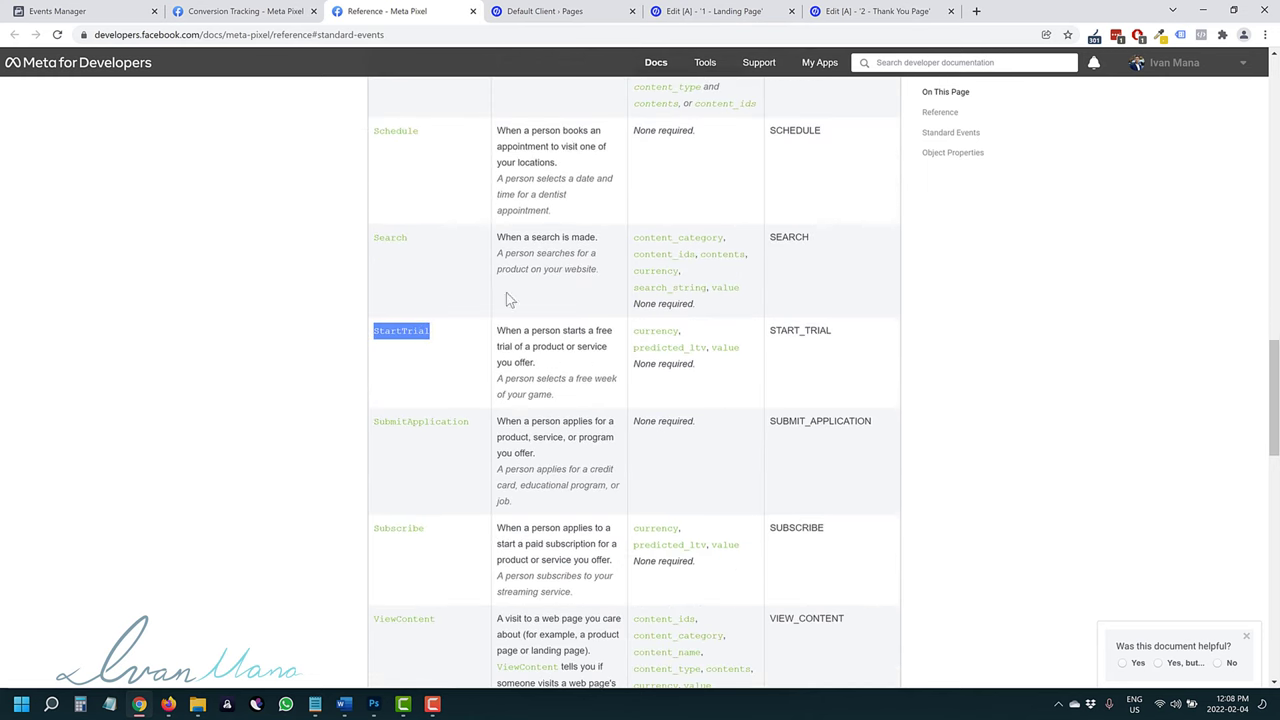
Replace the Purchase event name with Lead in the thank you page's FB Pixel script
left_click(878, 10)
double_click(322, 390)
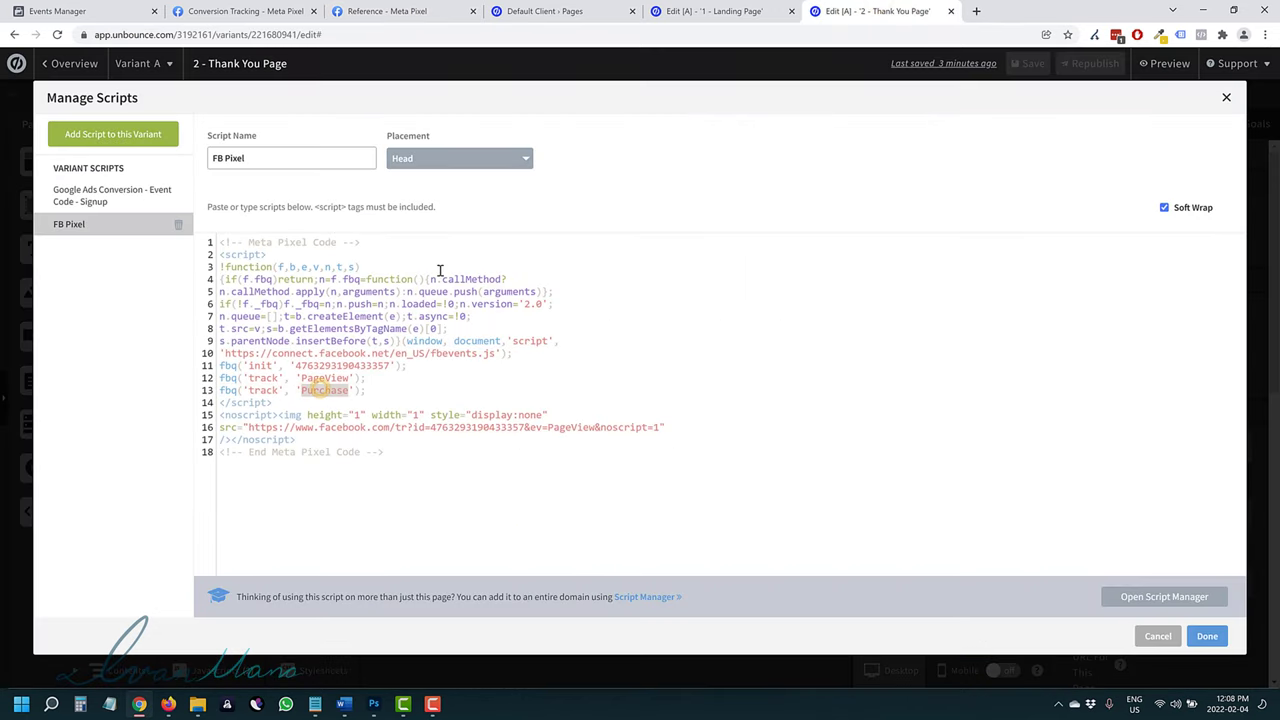
type("Lead")
left_click_drag(340, 390, 214, 400)
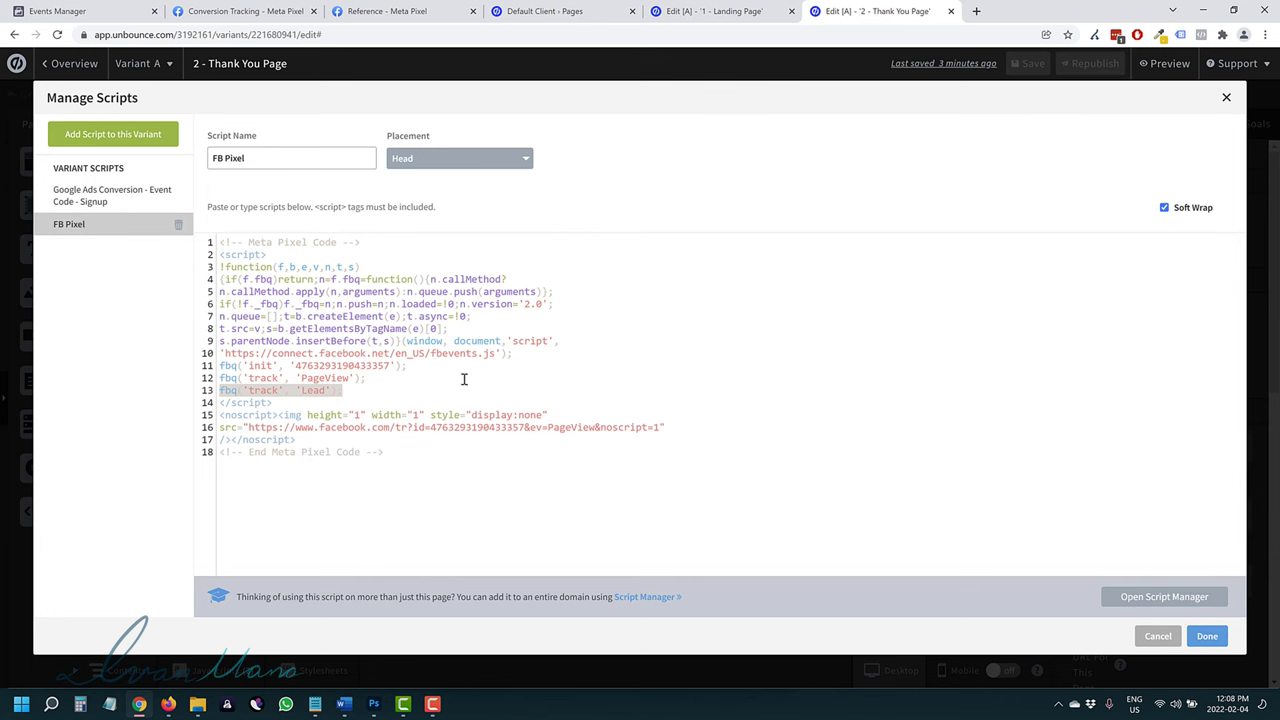
Glance at the landing page's form, and recheck the Lead event line in the thank you page's script
left_click(732, 11)
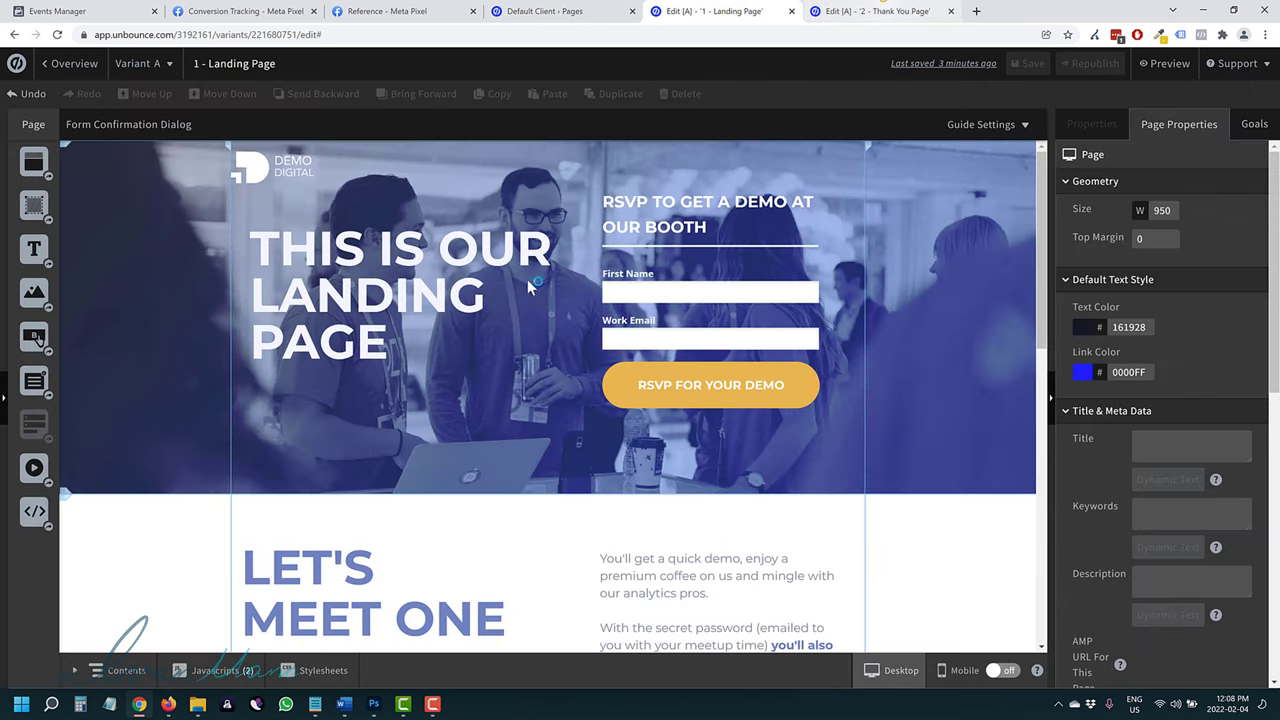
key("ctrl+Tab")
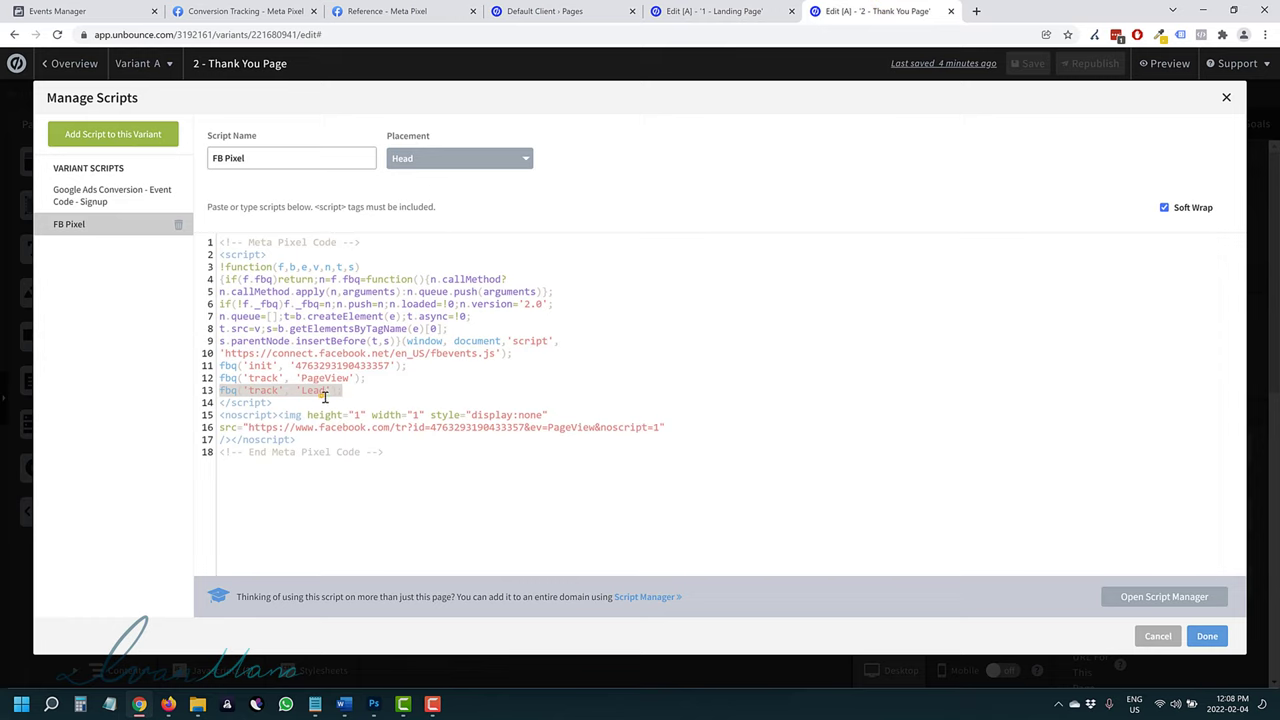
left_click_drag(343, 391, 228, 390)
Apply the script change, and save and republish the thank you page
left_click(1207, 636)
left_click(1022, 63)
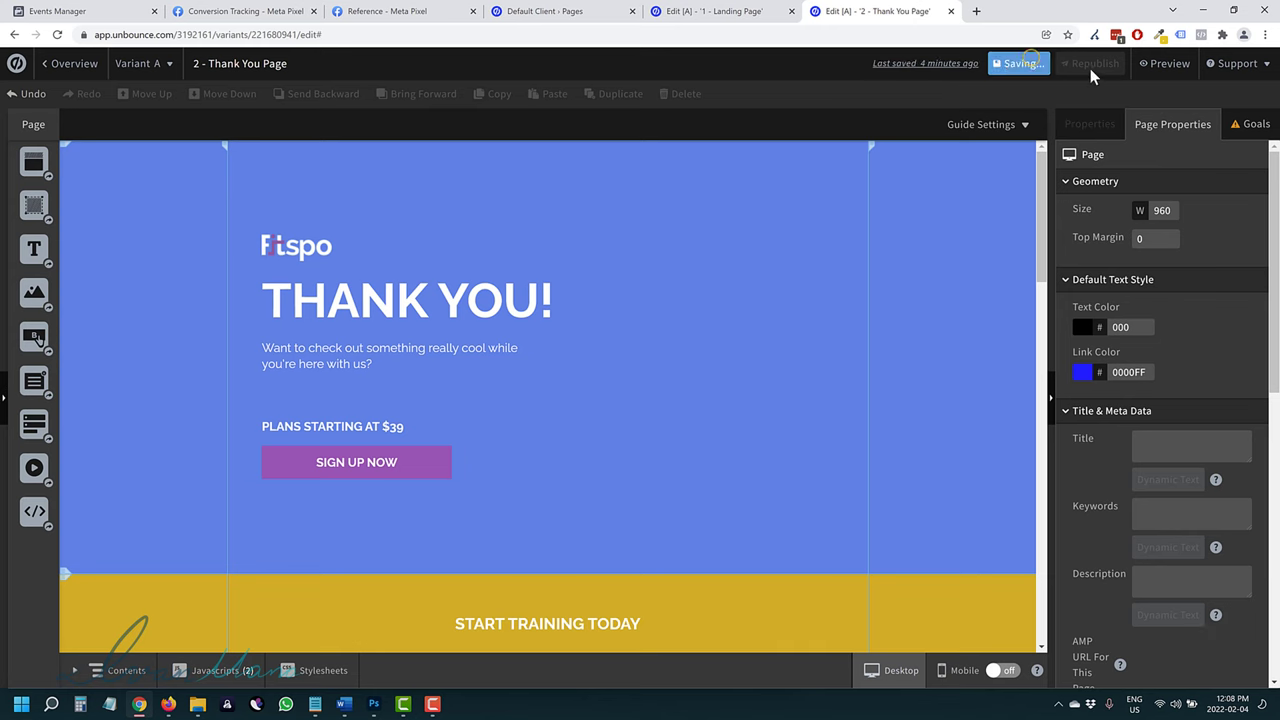
left_click(1092, 68)
left_click(765, 532)
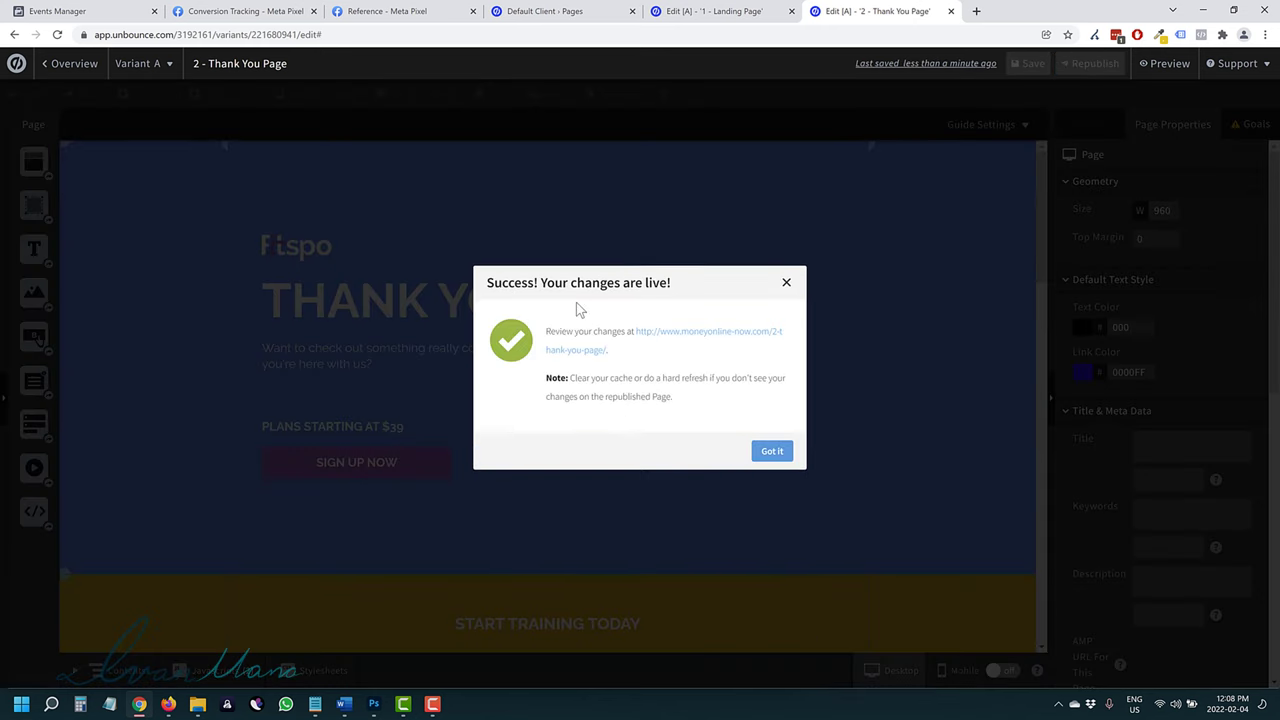
left_click(776, 449)
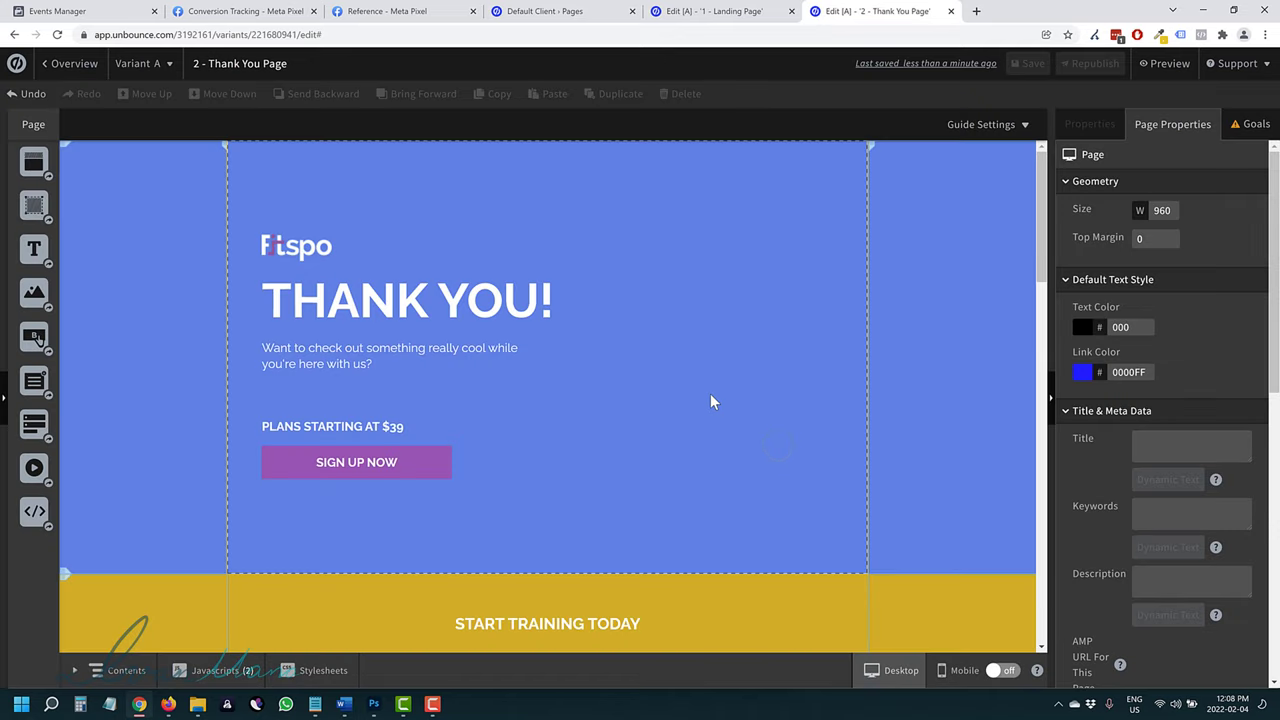
Close the Standard Events reference, and continue the Events Manager onboarding to the Verify Domains stage
left_click(410, 10)
left_click(473, 11)
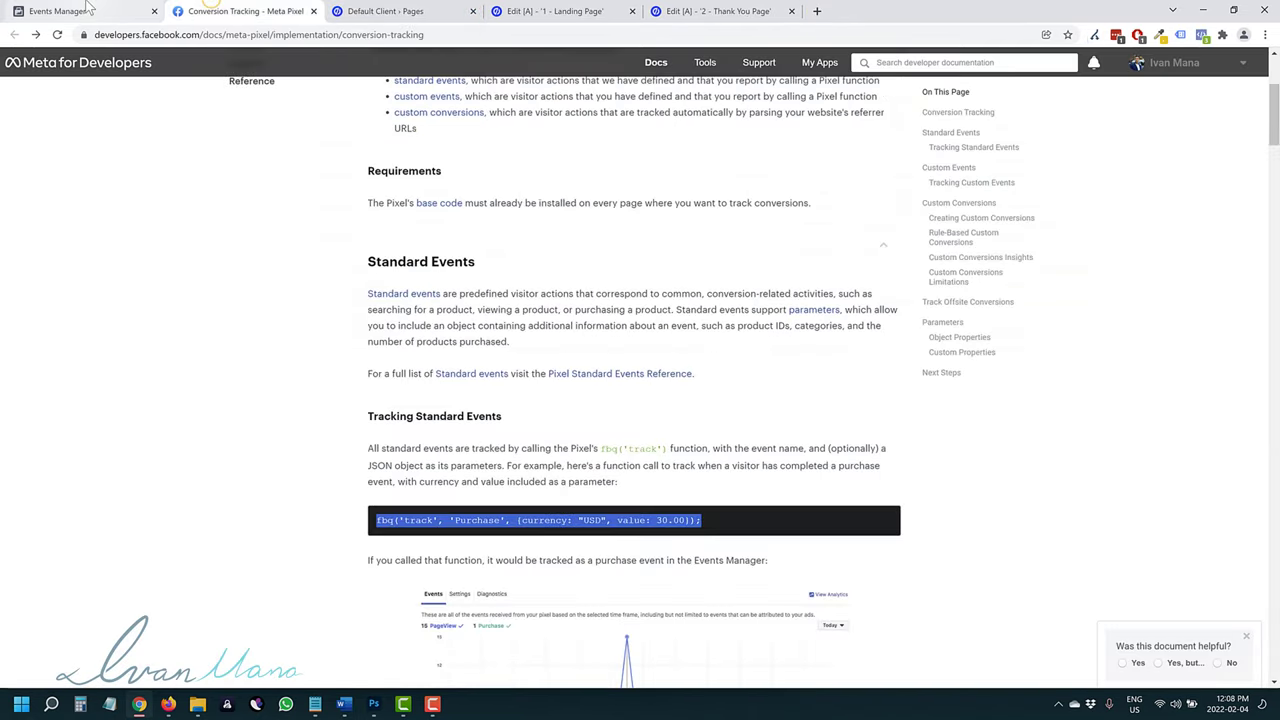
left_click(70, 11)
left_click(1211, 657)
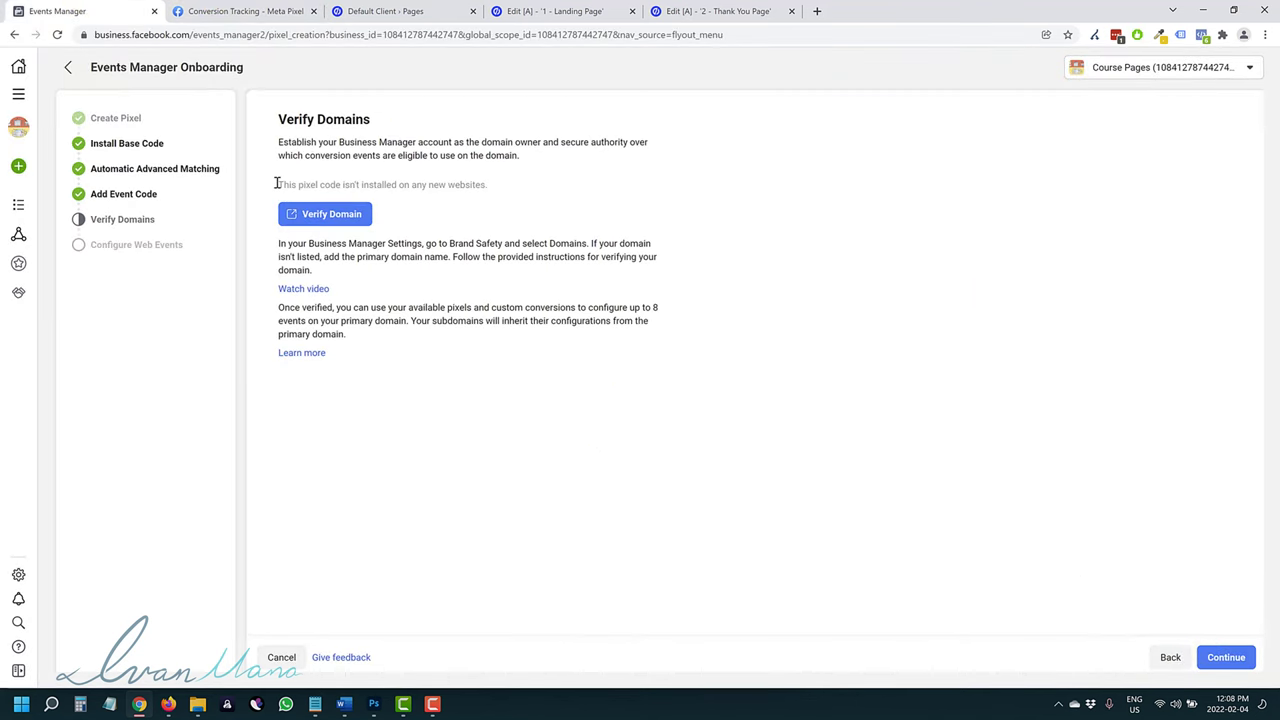
Read the pixel installation notice under Verify Domains, and open the business's domain verification settings
left_click_drag(277, 184, 537, 186)
left_click(427, 183)
left_click(352, 226)
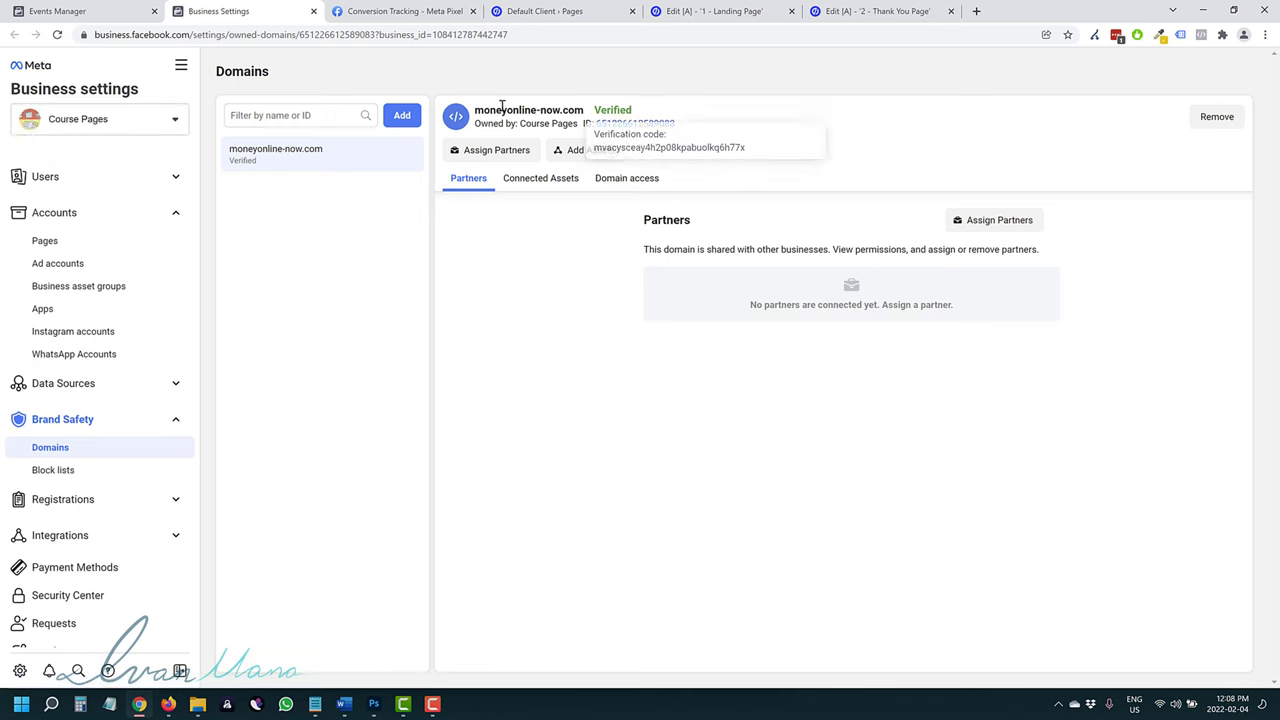
Check the domain used by the landing and thank you pages in the Unbounce page list, and return to Business Settings
left_click(712, 11)
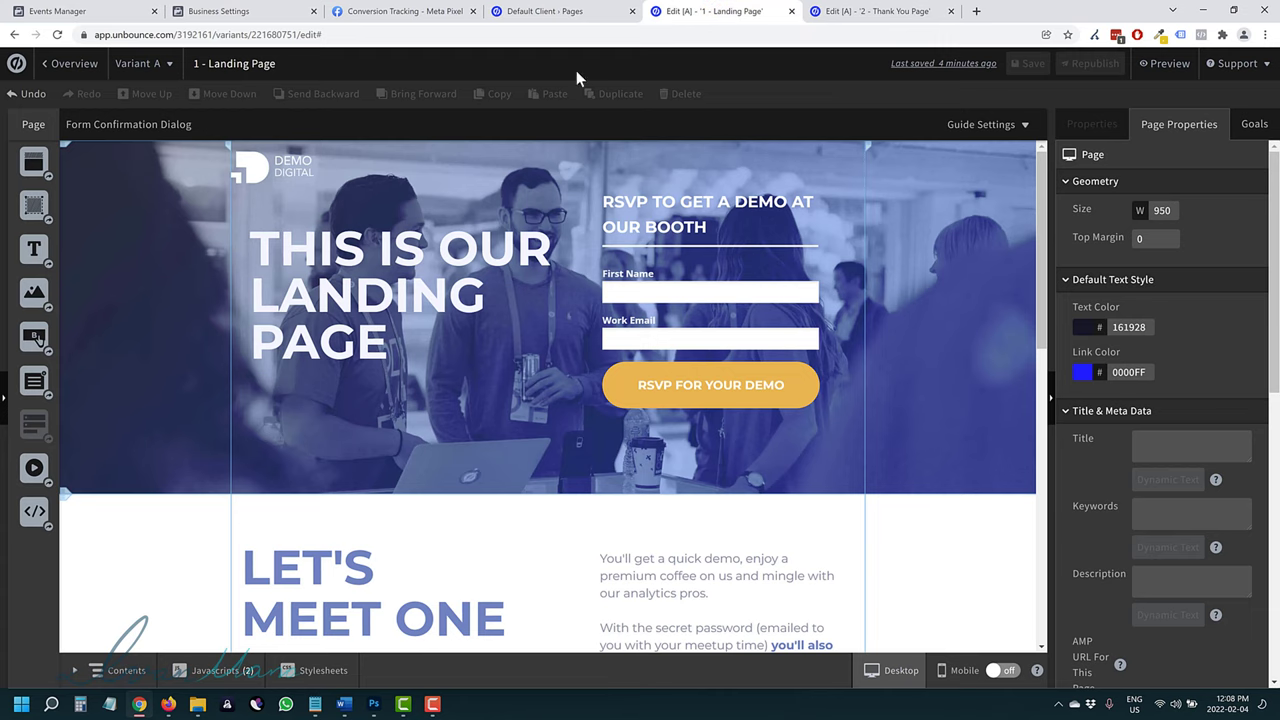
left_click(545, 11)
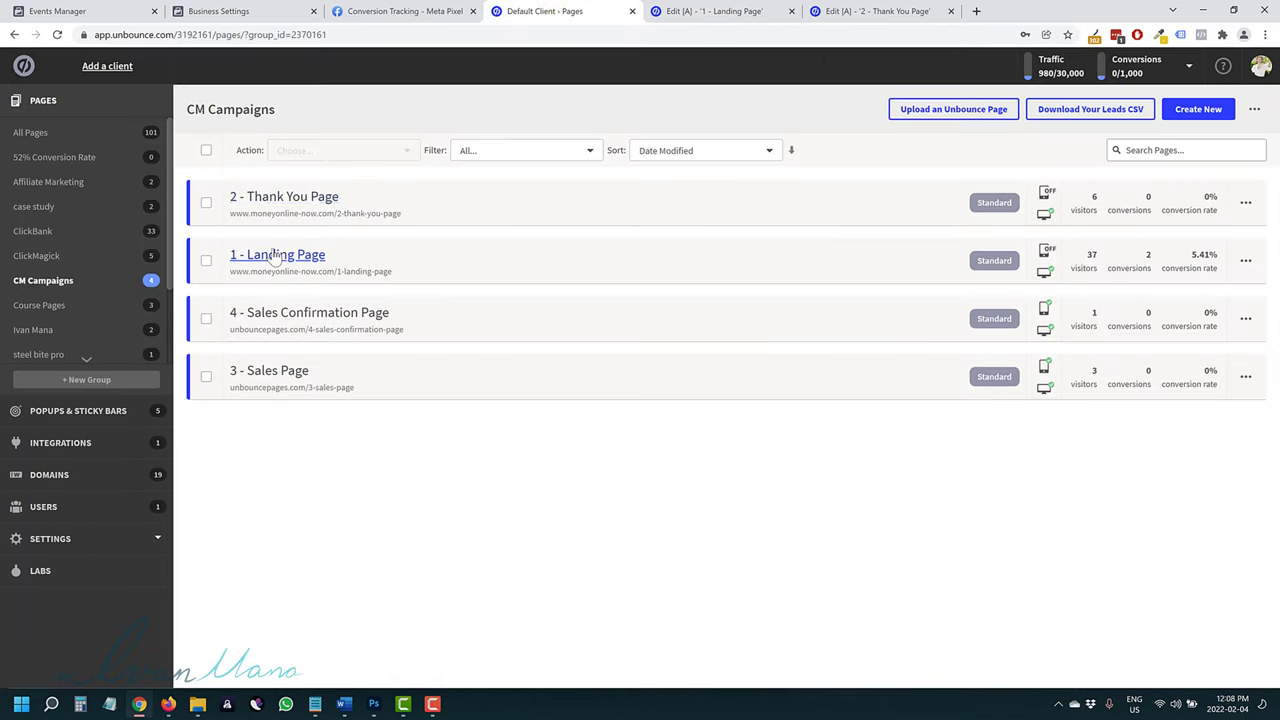
left_click(250, 11)
left_click(383, 11)
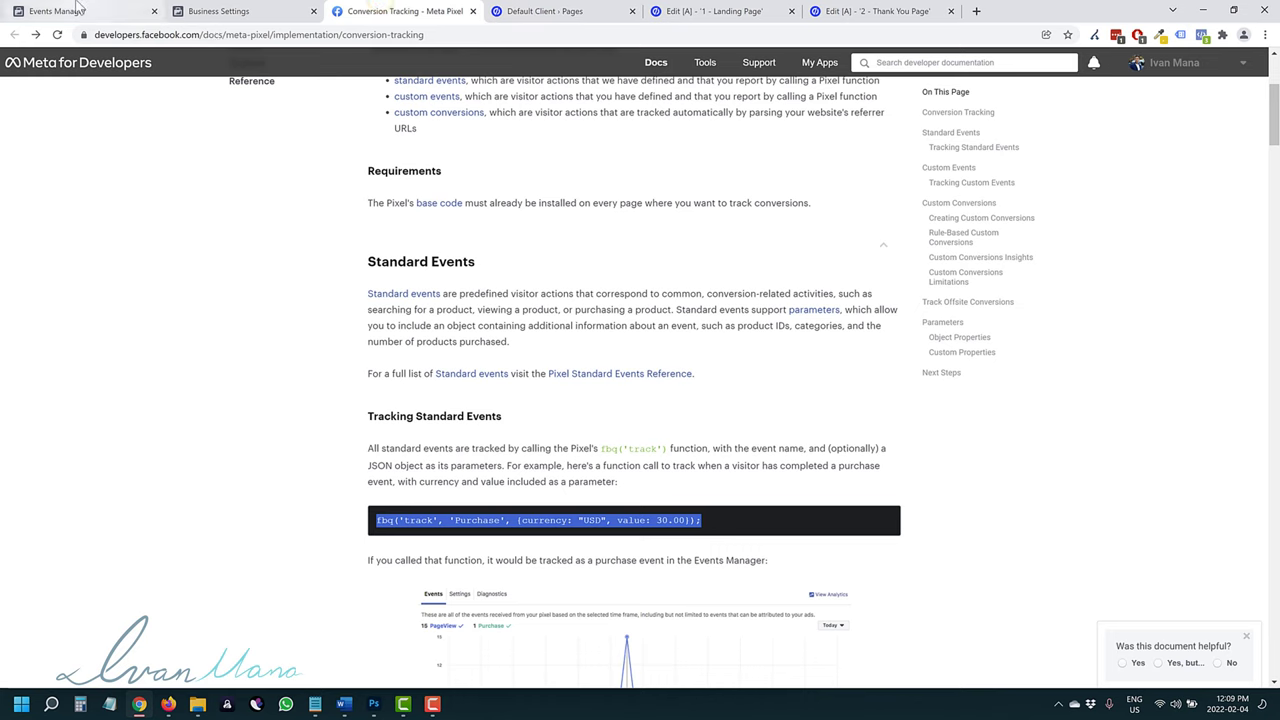
left_click(250, 11)
Add the domain moneyonline-nowa.com to the business's domains
left_click(402, 122)
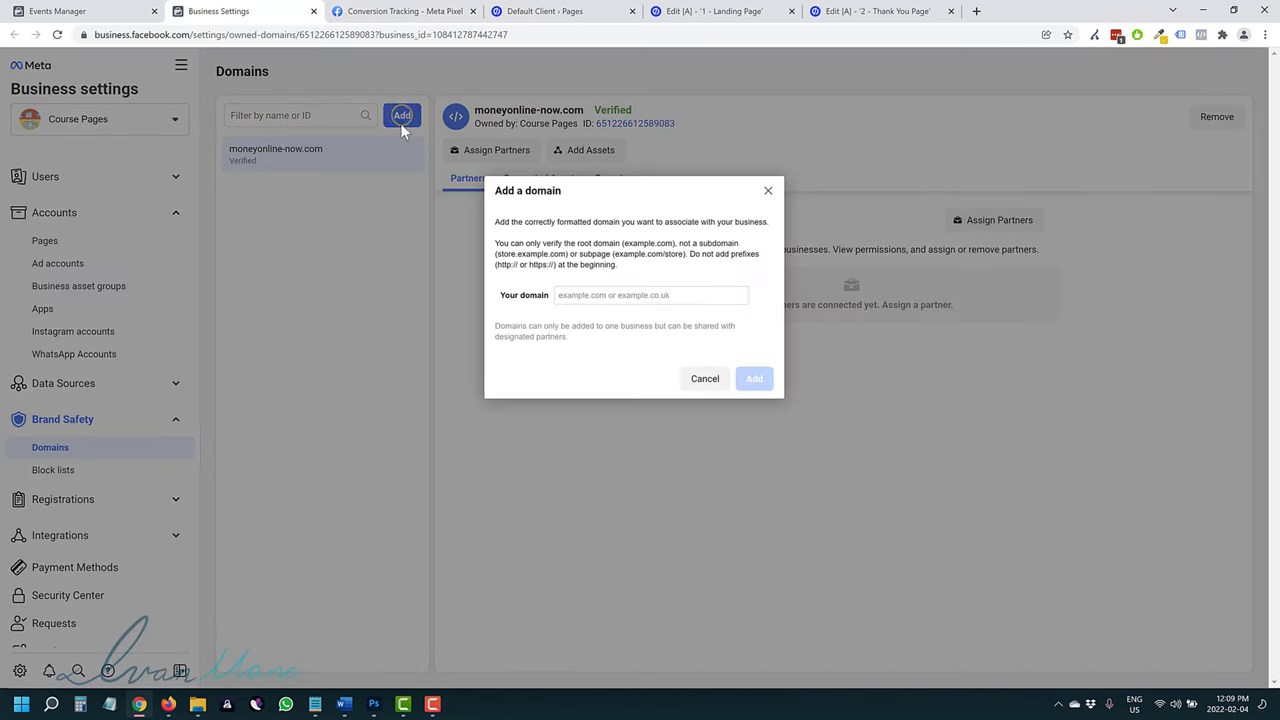
left_click(616, 292)
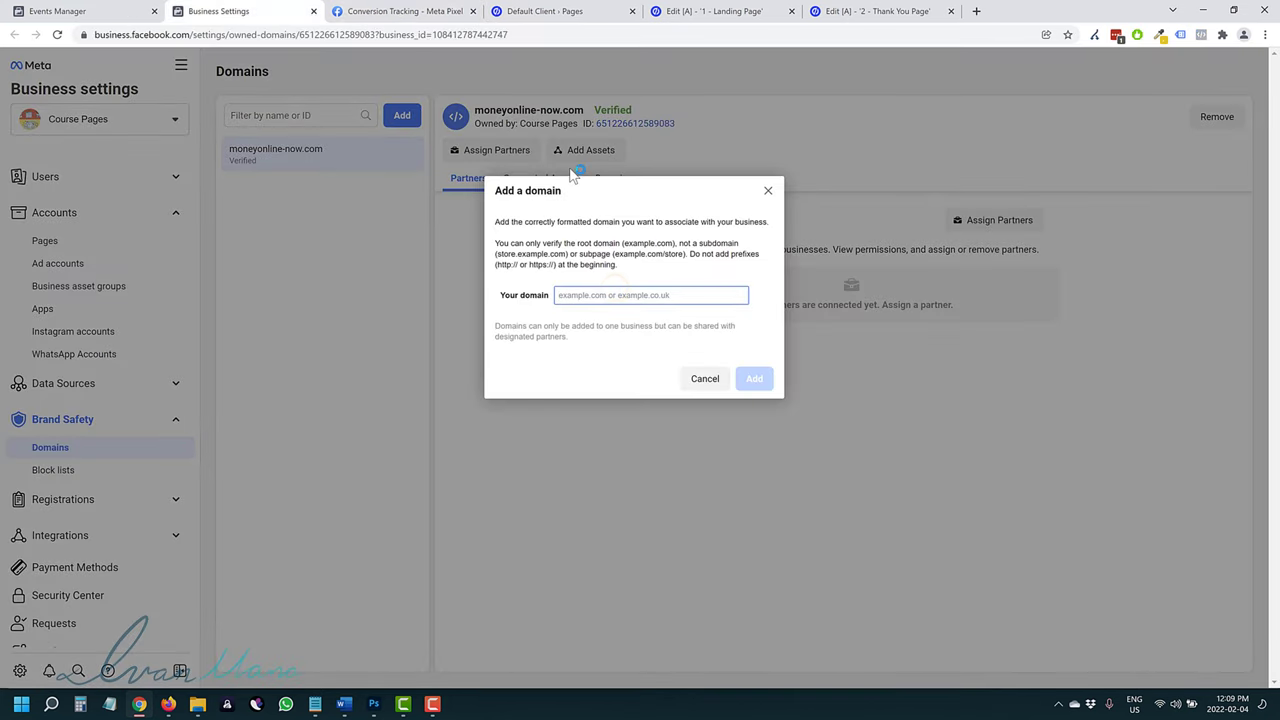
type("moneyonline-nowa.com")
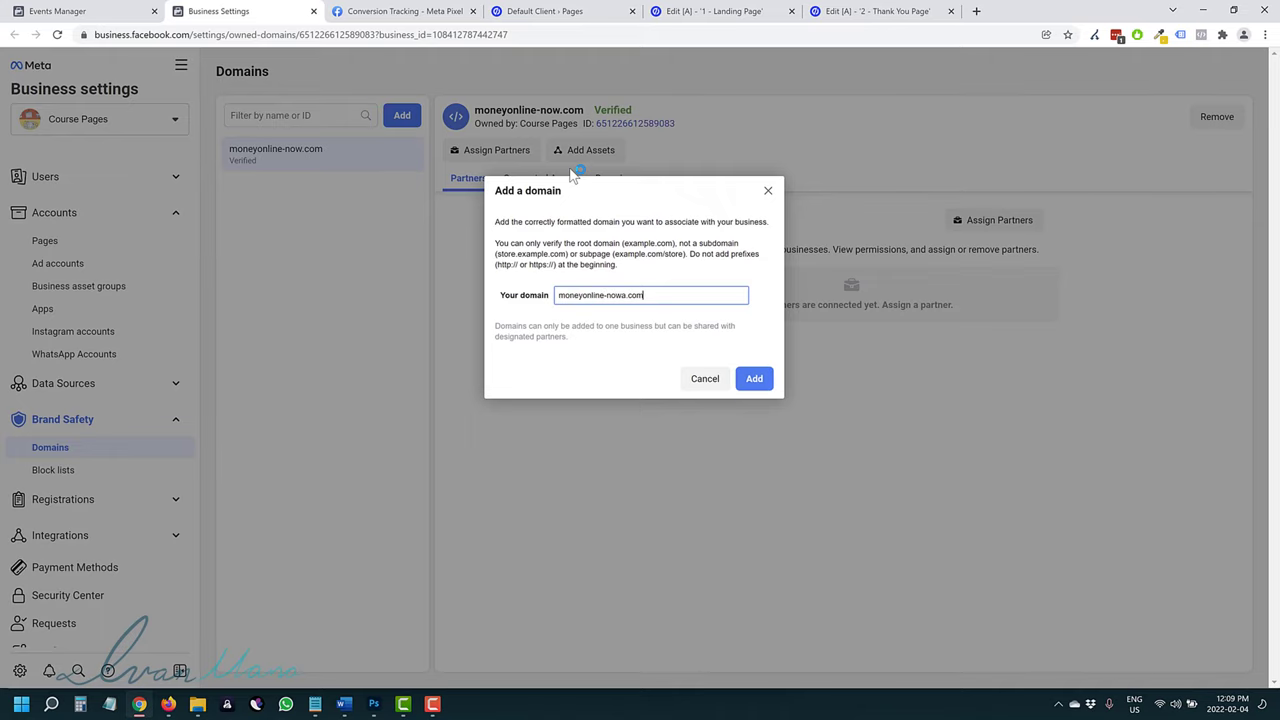
left_click(757, 378)
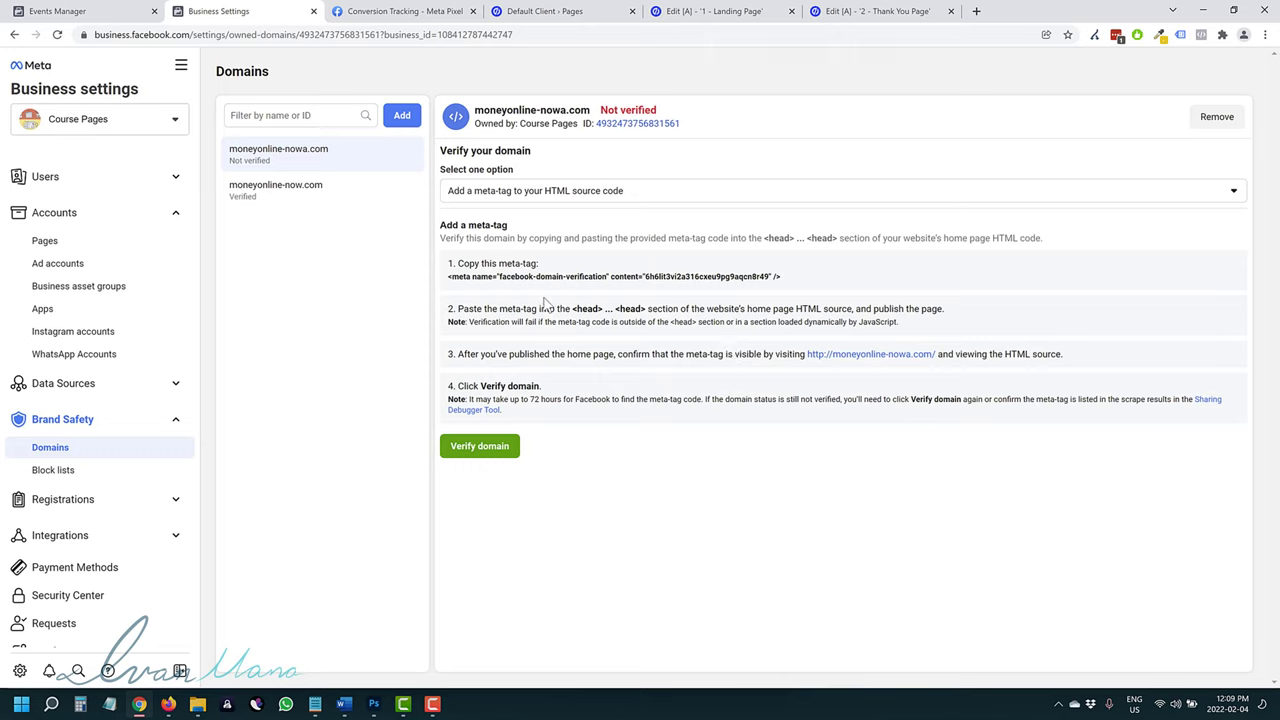
Compare the meta-tag, HTML file and DNS TXT verification methods for the new domain, and choose updating the DNS TXT record with the registrar
left_click(571, 189)
left_click(506, 268)
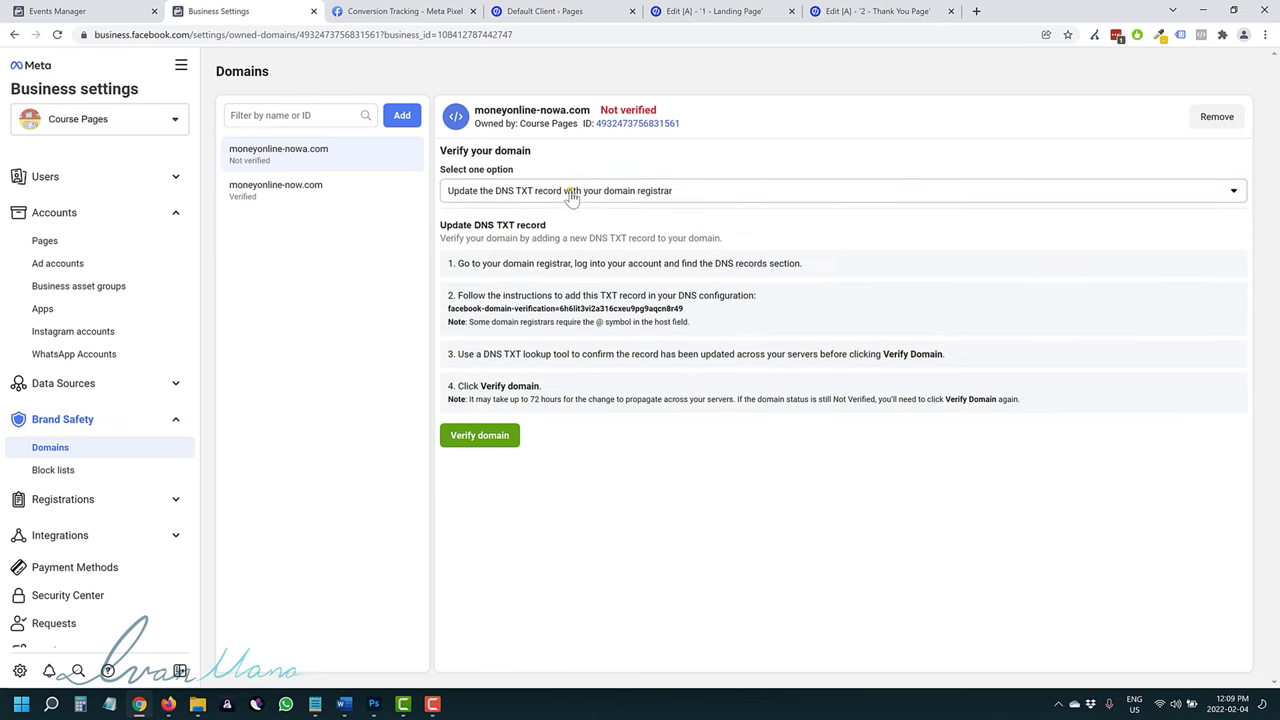
left_click(568, 191)
left_click(514, 219)
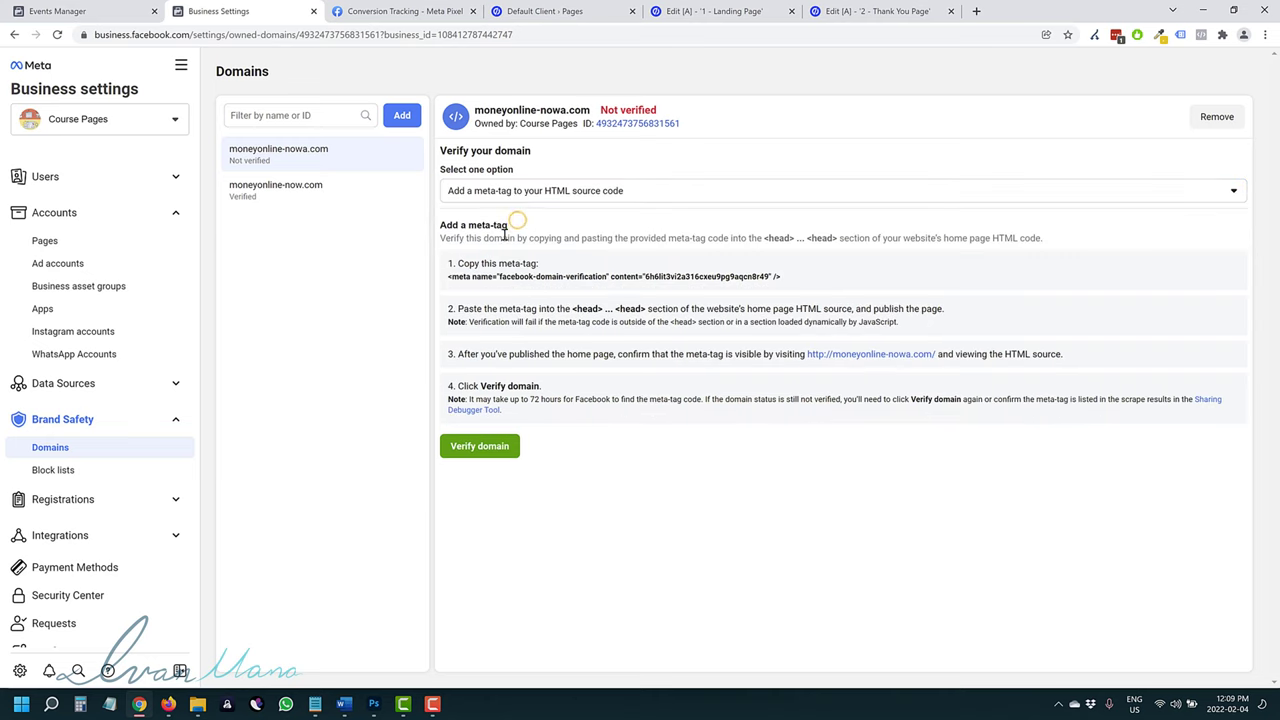
left_click(557, 192)
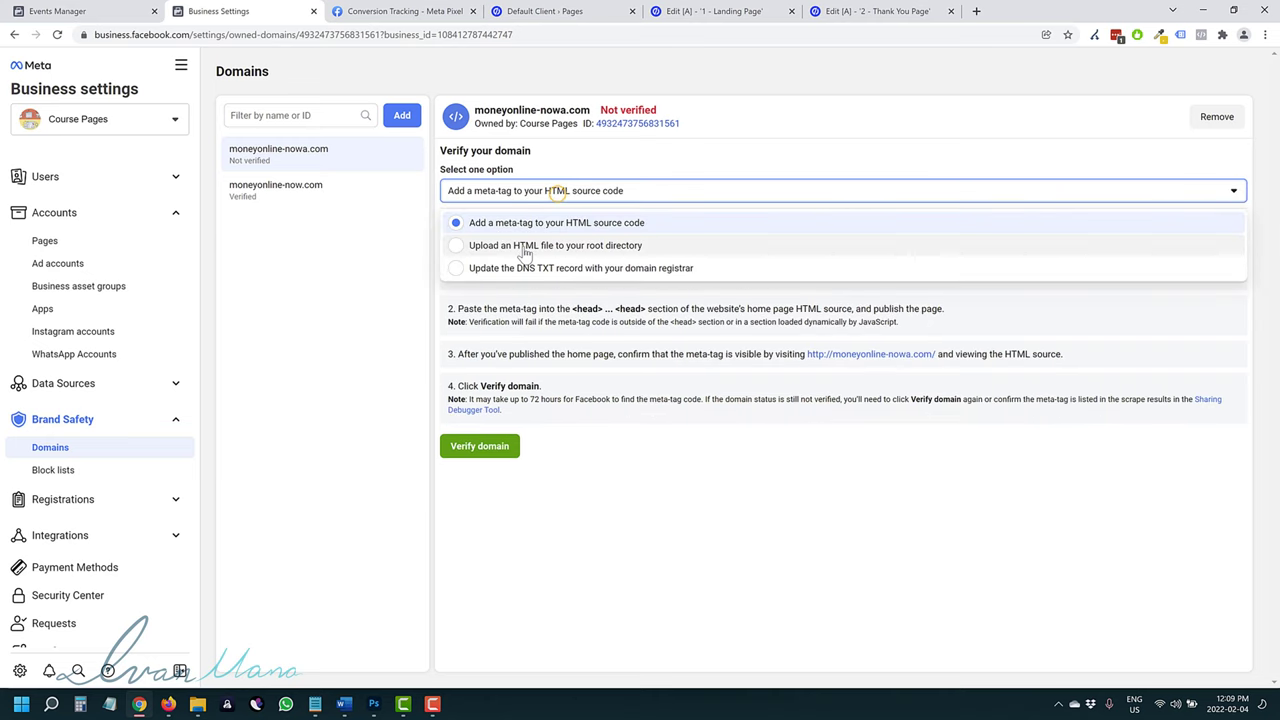
left_click(524, 248)
left_click(530, 191)
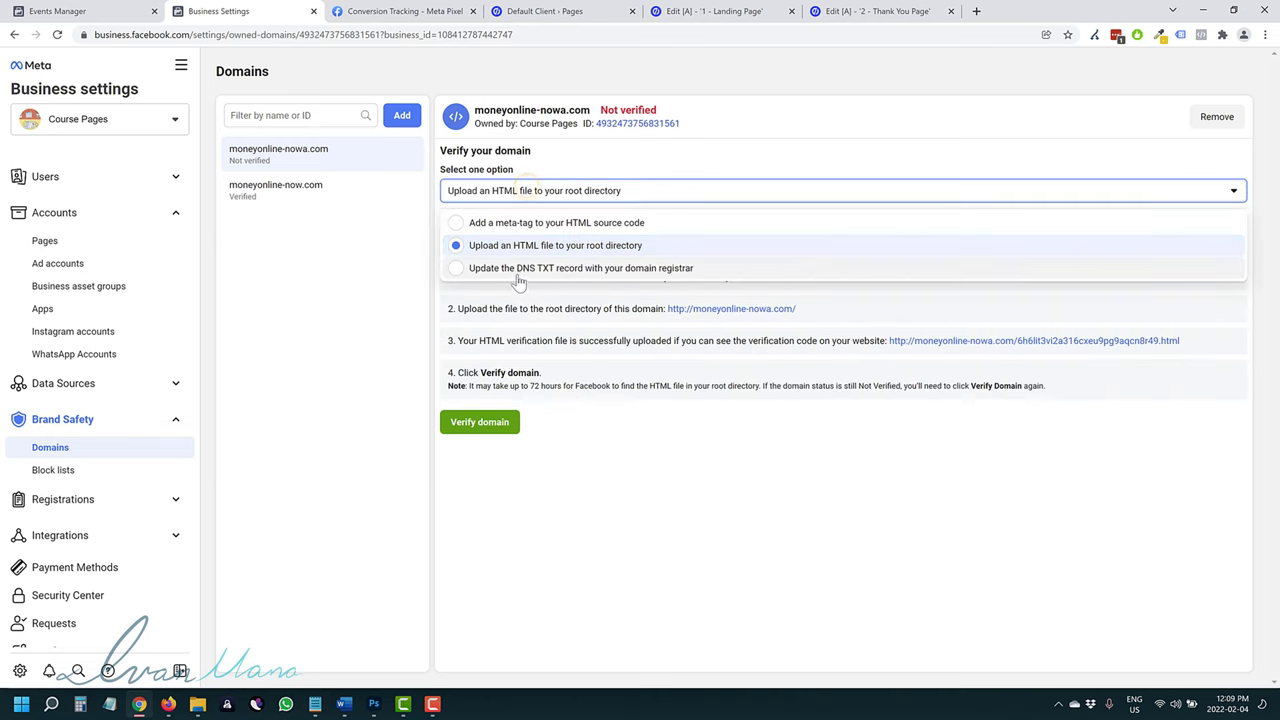
left_click(516, 270)
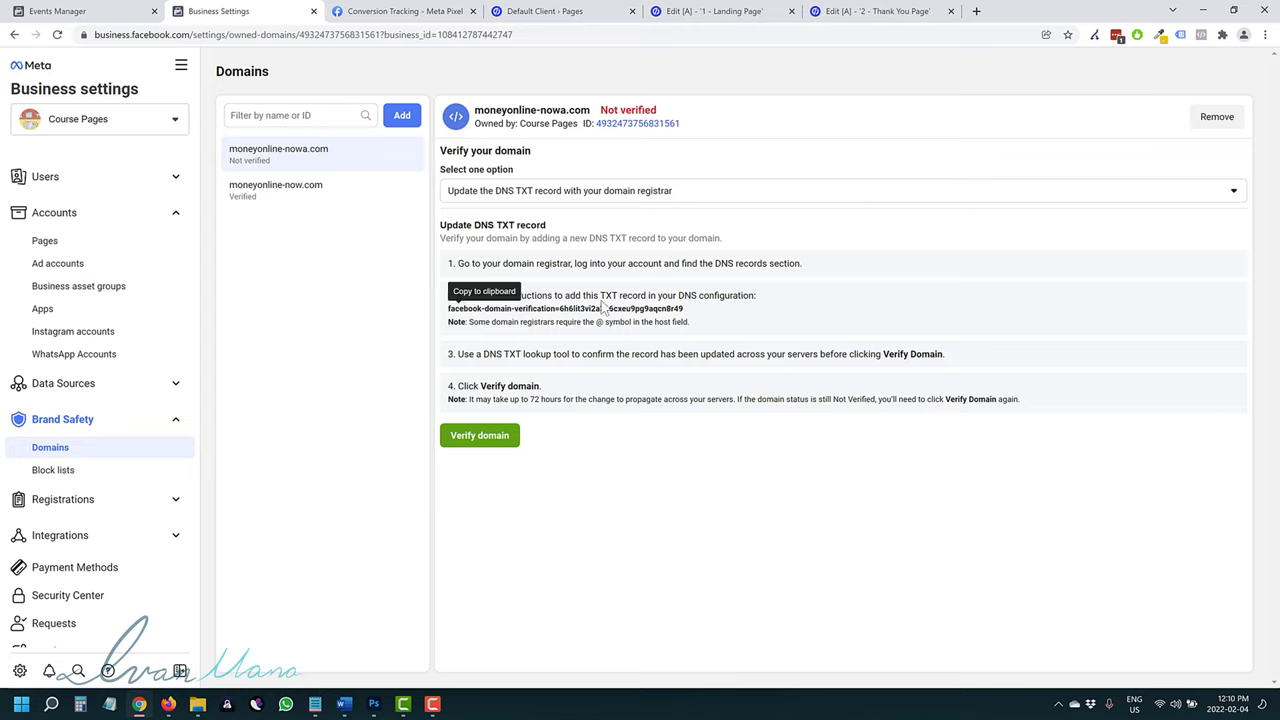
Read the DNS TXT instructions, highlighting the verification record, the host field symbol and the note on propagation time
left_click_drag(598, 295, 740, 295)
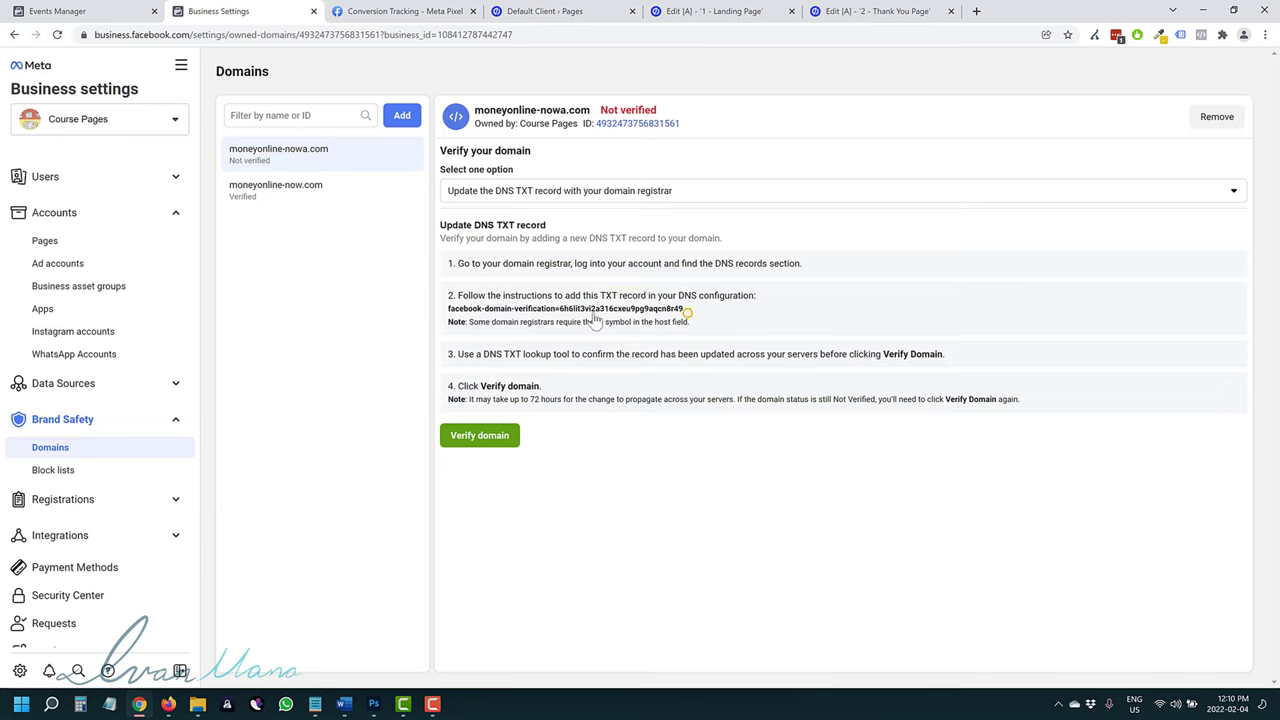
left_click(676, 310)
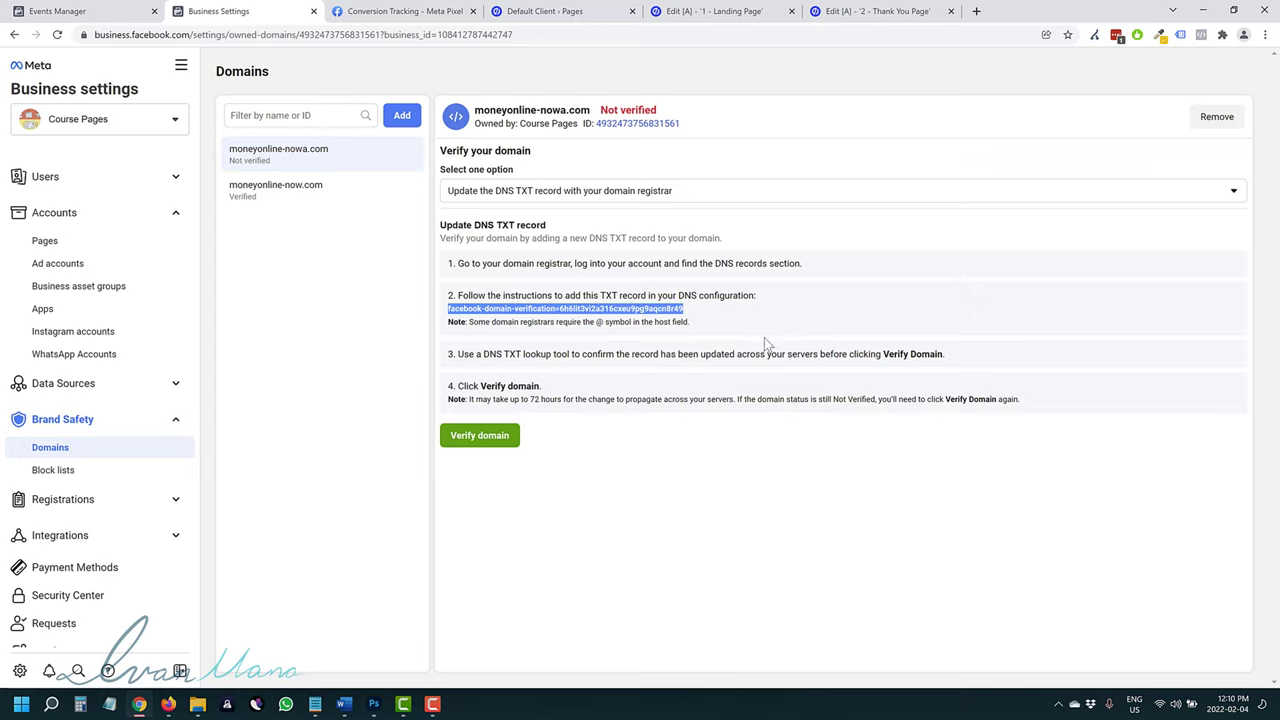
double_click(600, 323)
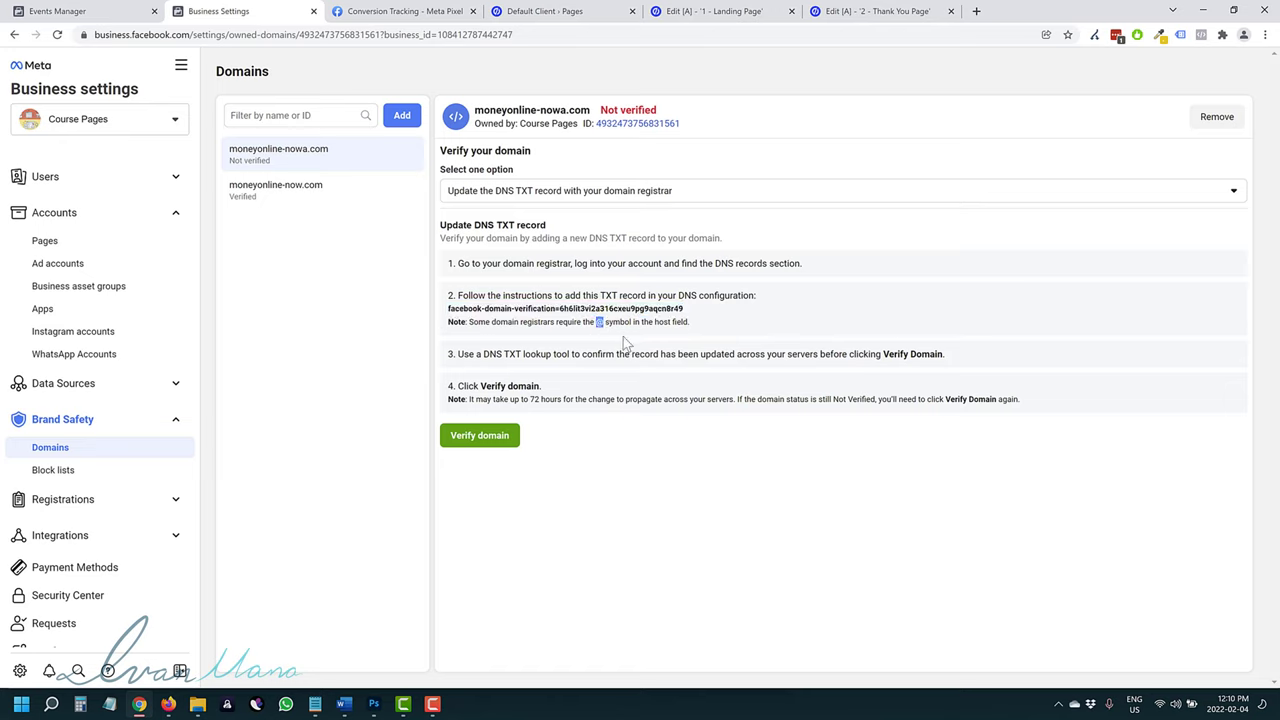
left_click(489, 443)
left_click_drag(482, 400, 703, 400)
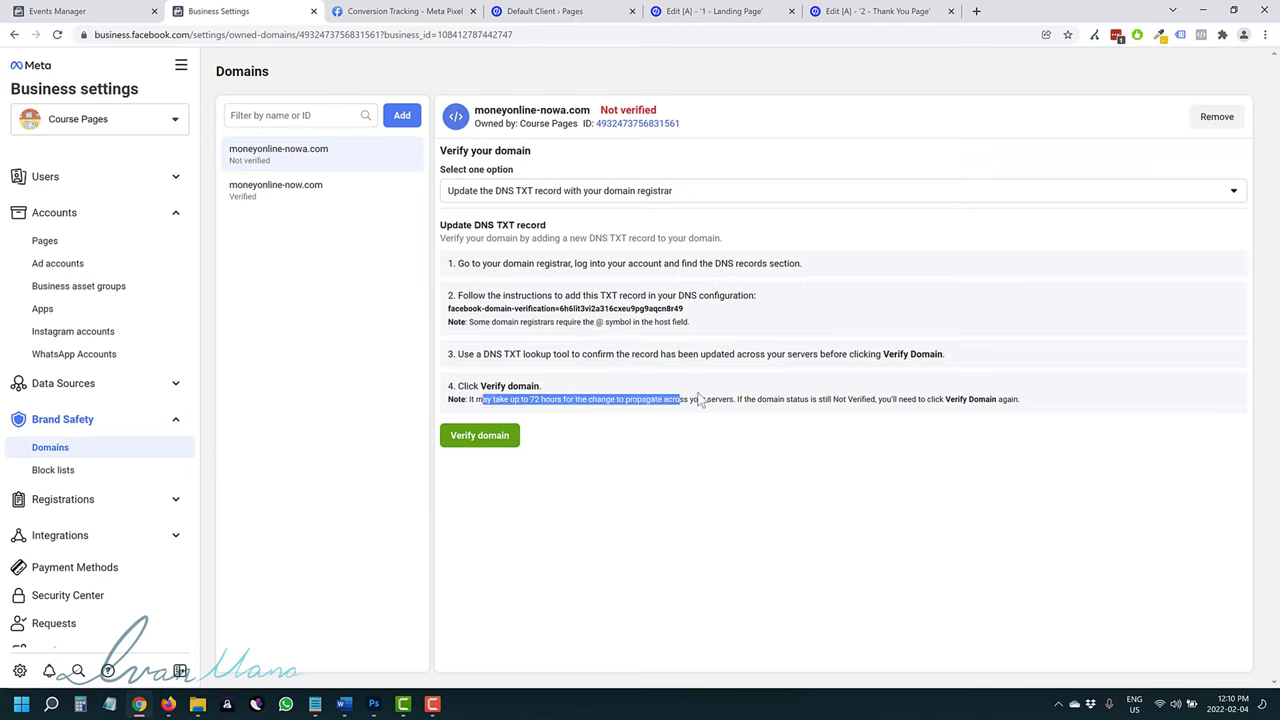
left_click(635, 399)
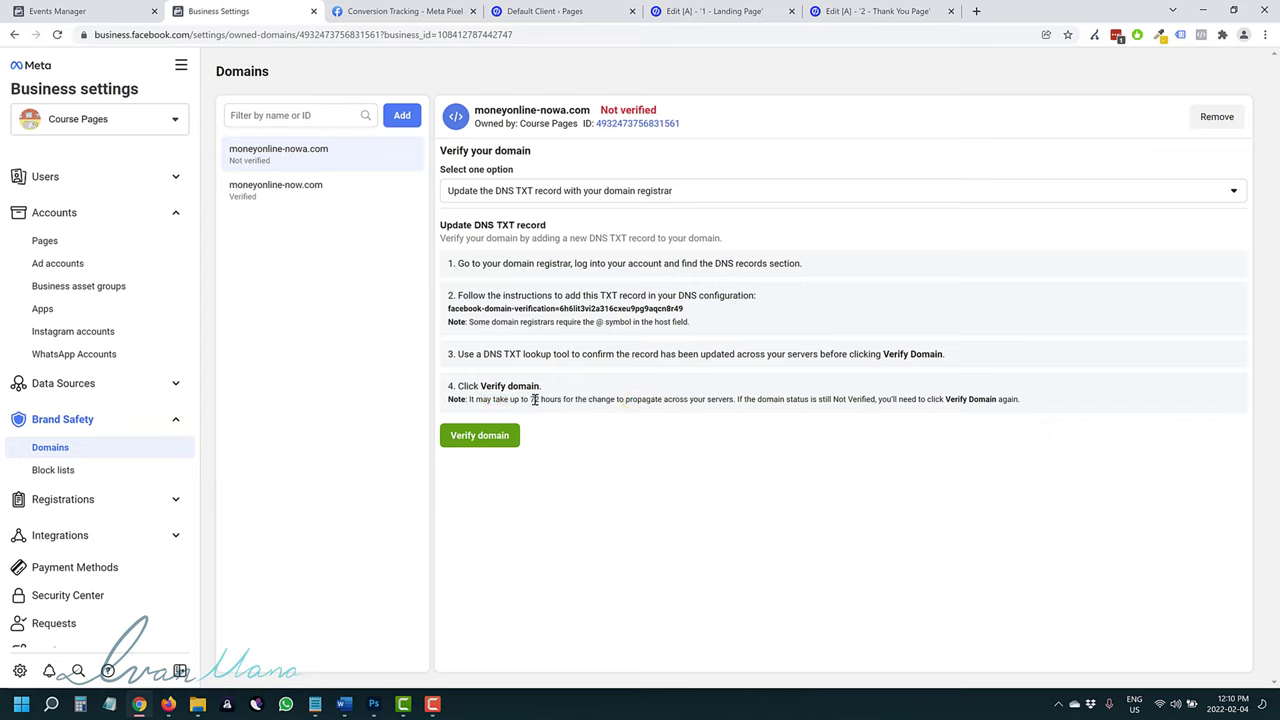
left_click_drag(513, 400, 710, 400)
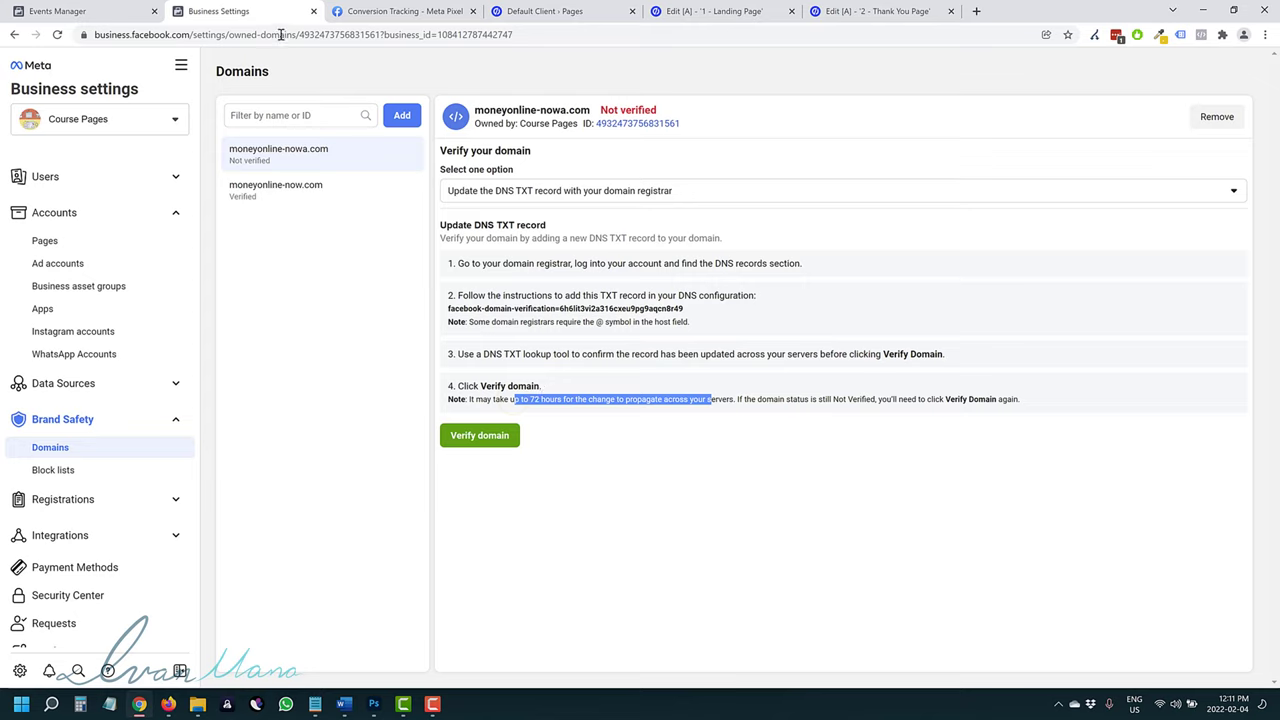
Close Business Settings, continue the Events Manager onboarding past Verify Domains, and go to the pixel overview
left_click(313, 11)
key("ctrl+1")
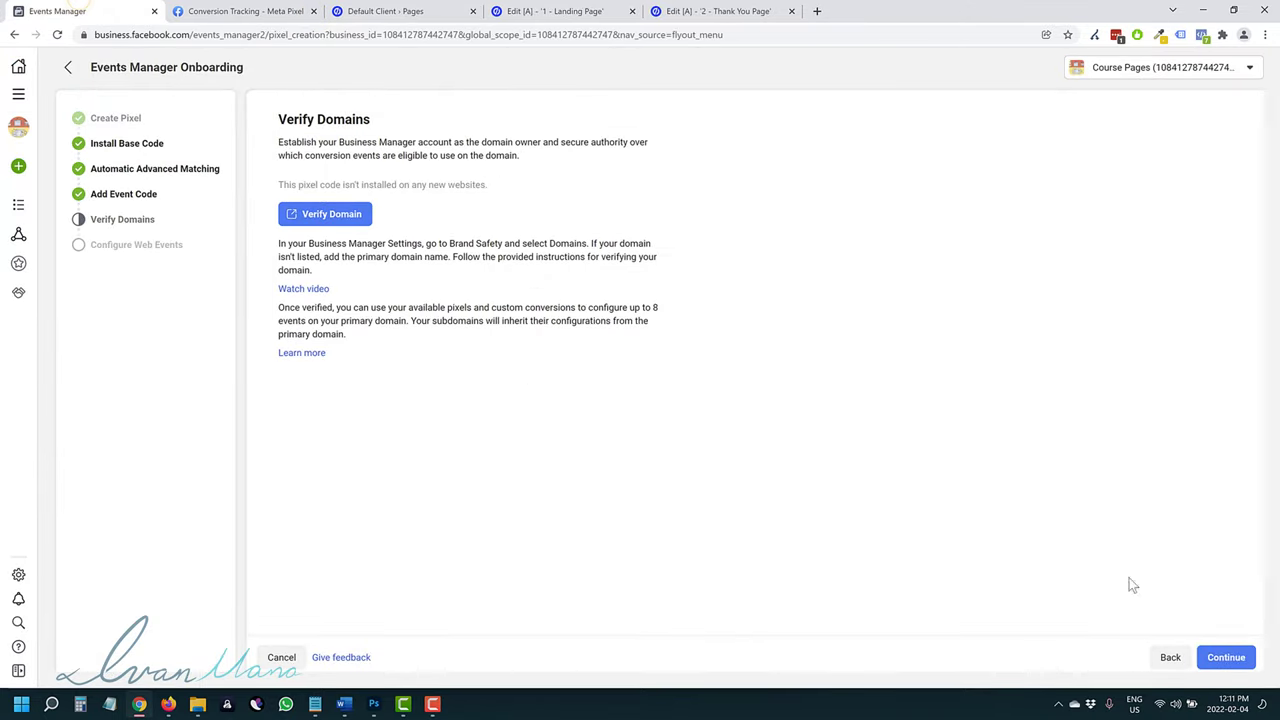
left_click(1228, 660)
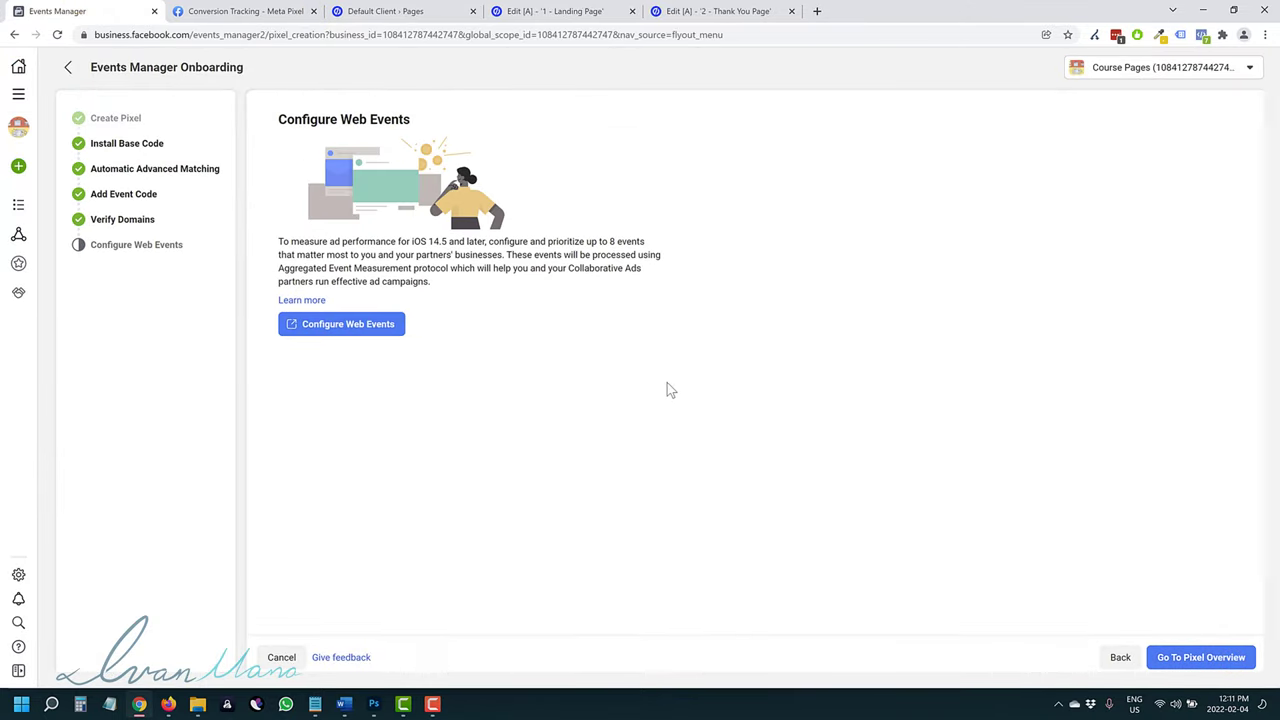
left_click(1198, 668)
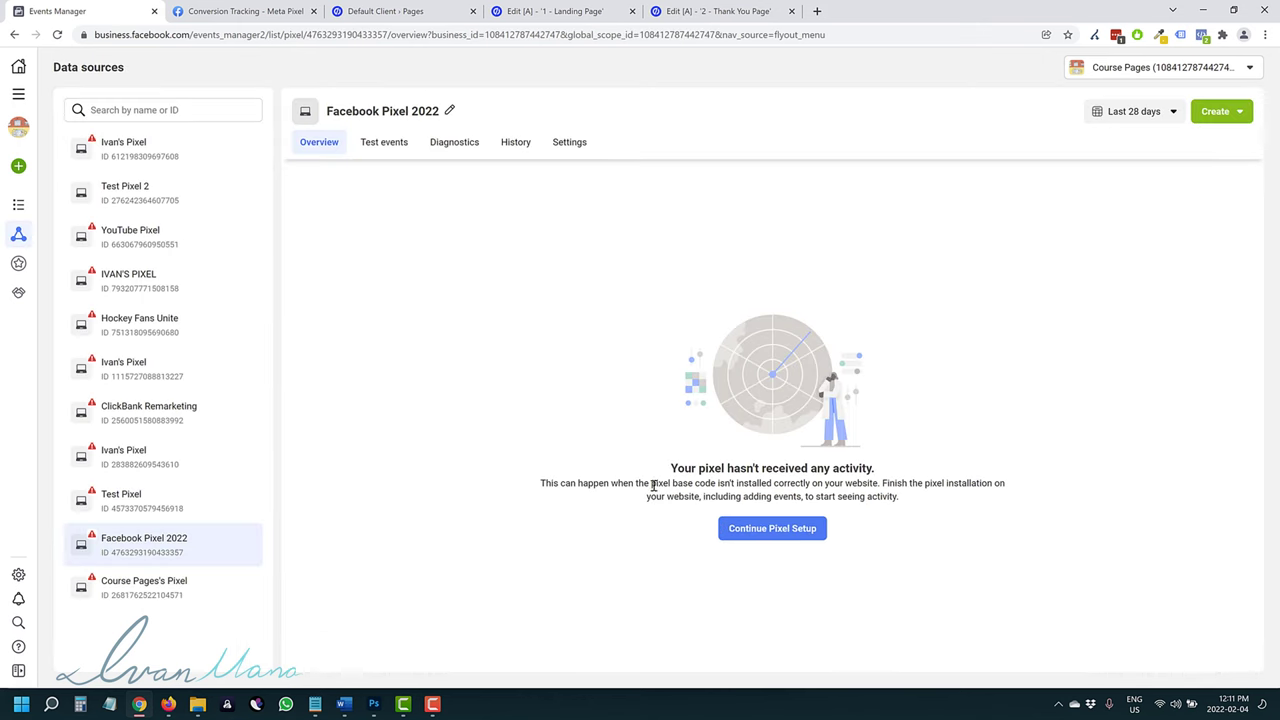
Leave the Unbounce editors of the landing page and the thank you page for their page overviews
left_click(570, 11)
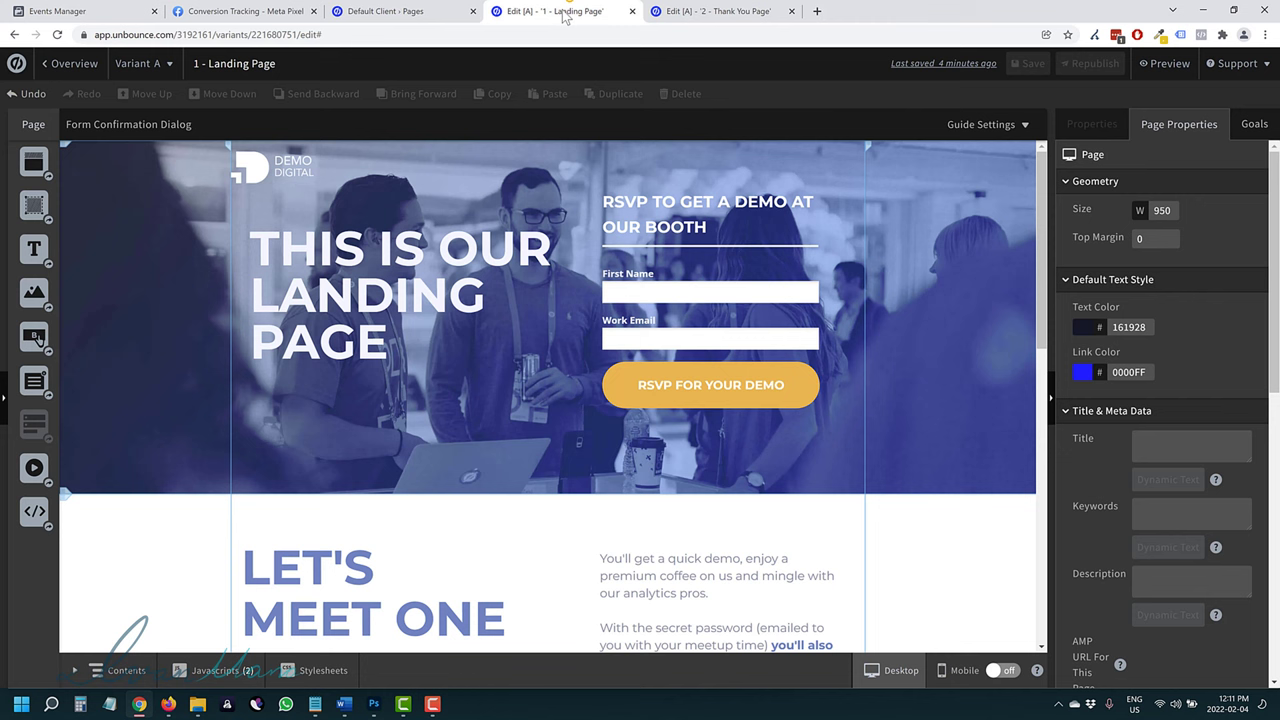
left_click(80, 62)
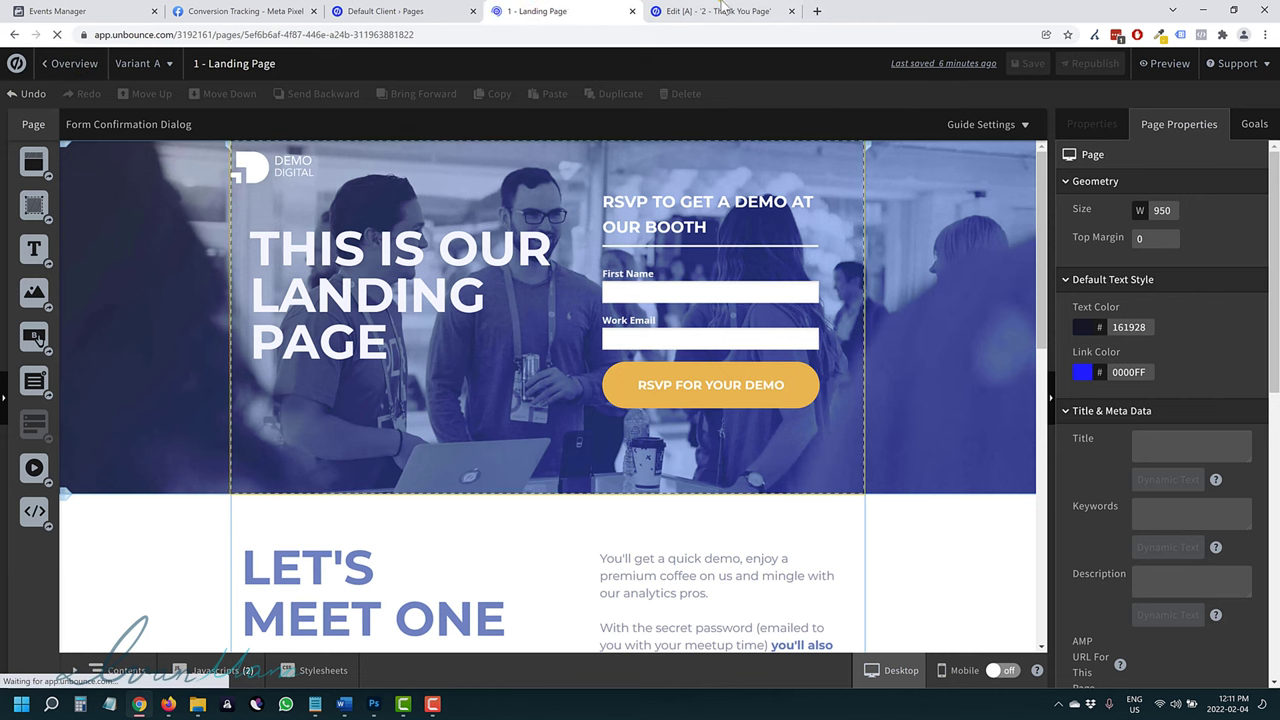
left_click(718, 11)
left_click(60, 63)
left_click(545, 11)
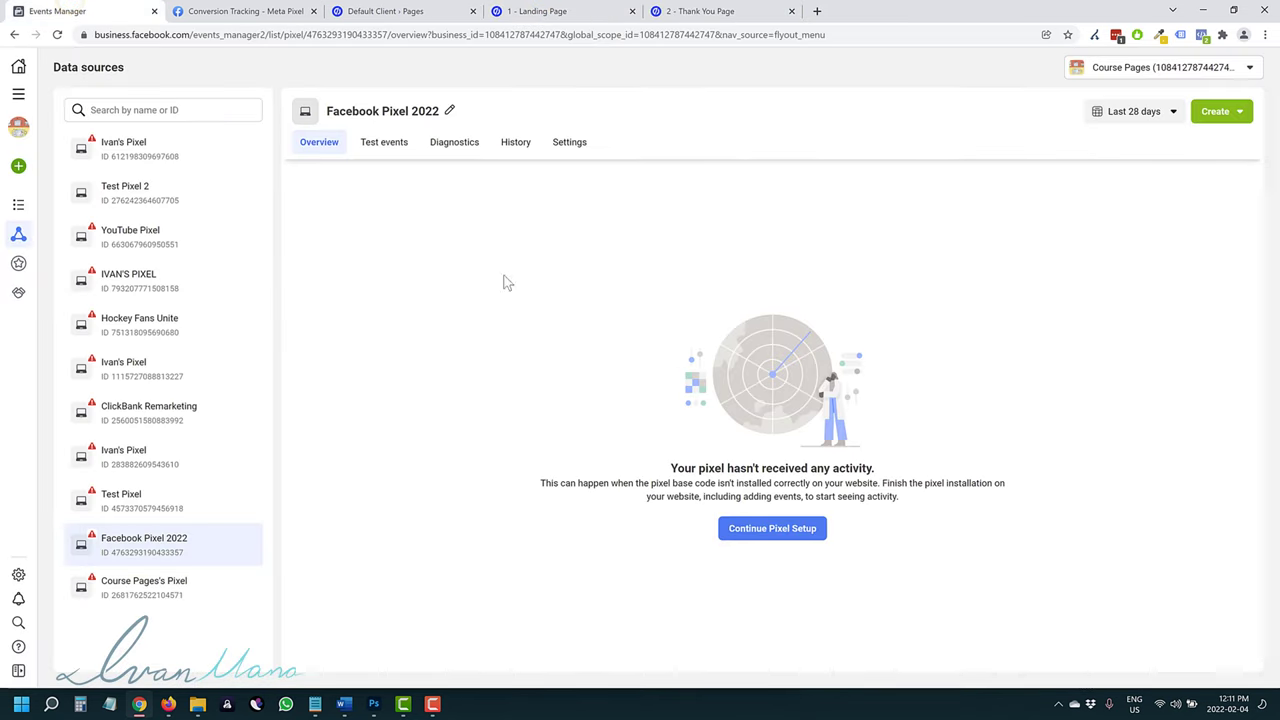
Open the published landing page and thank you page from their Unbounce overviews, and return to the live landing page
left_click(545, 12)
left_click(348, 220)
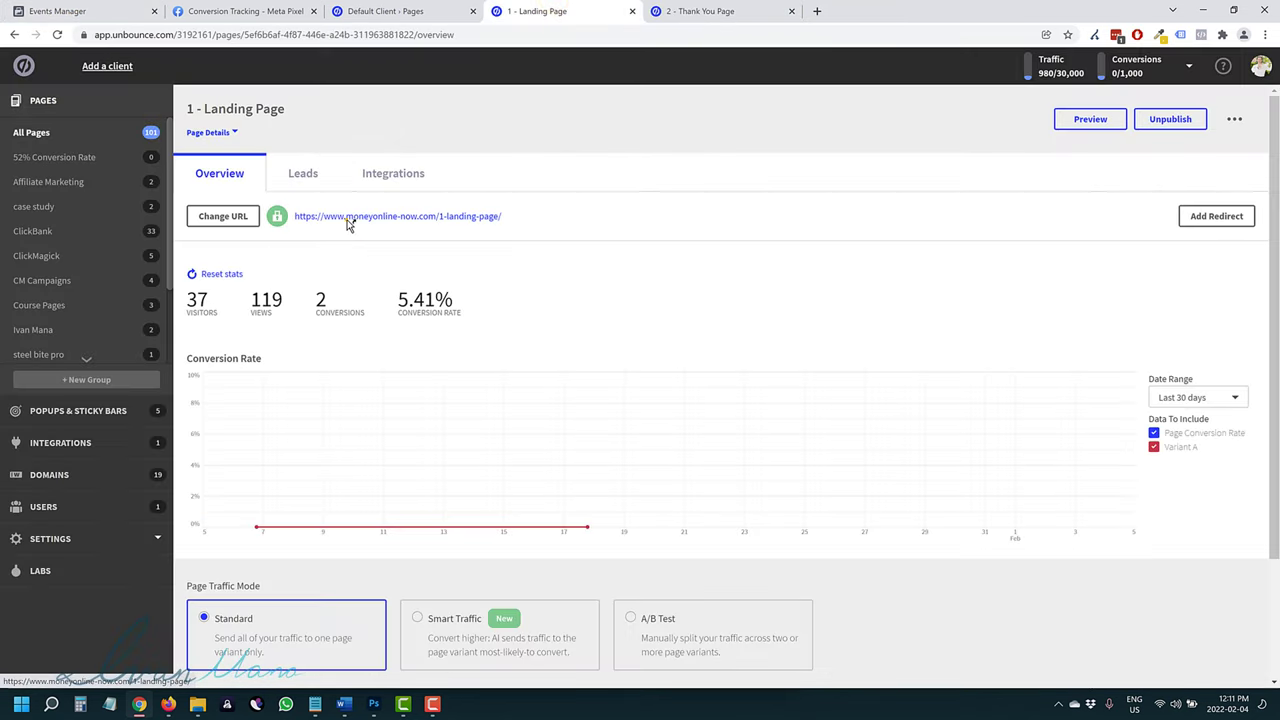
key("ctrl+Tab")
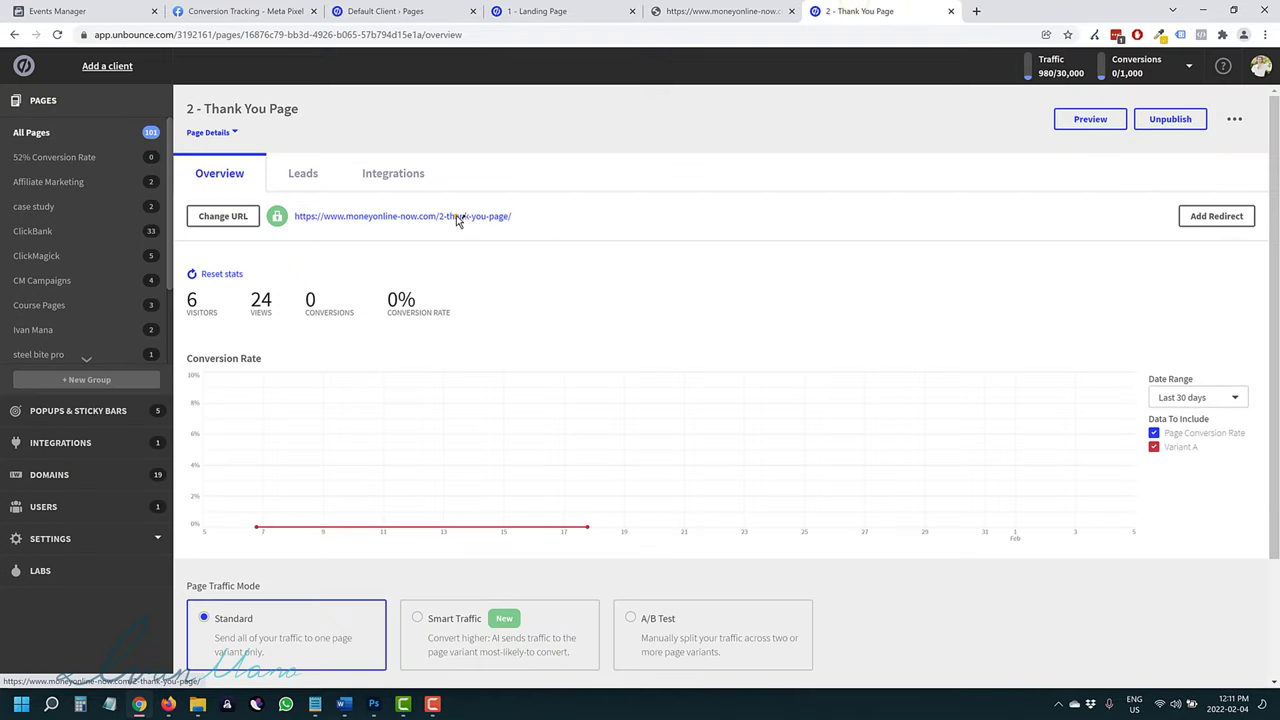
left_click(458, 216)
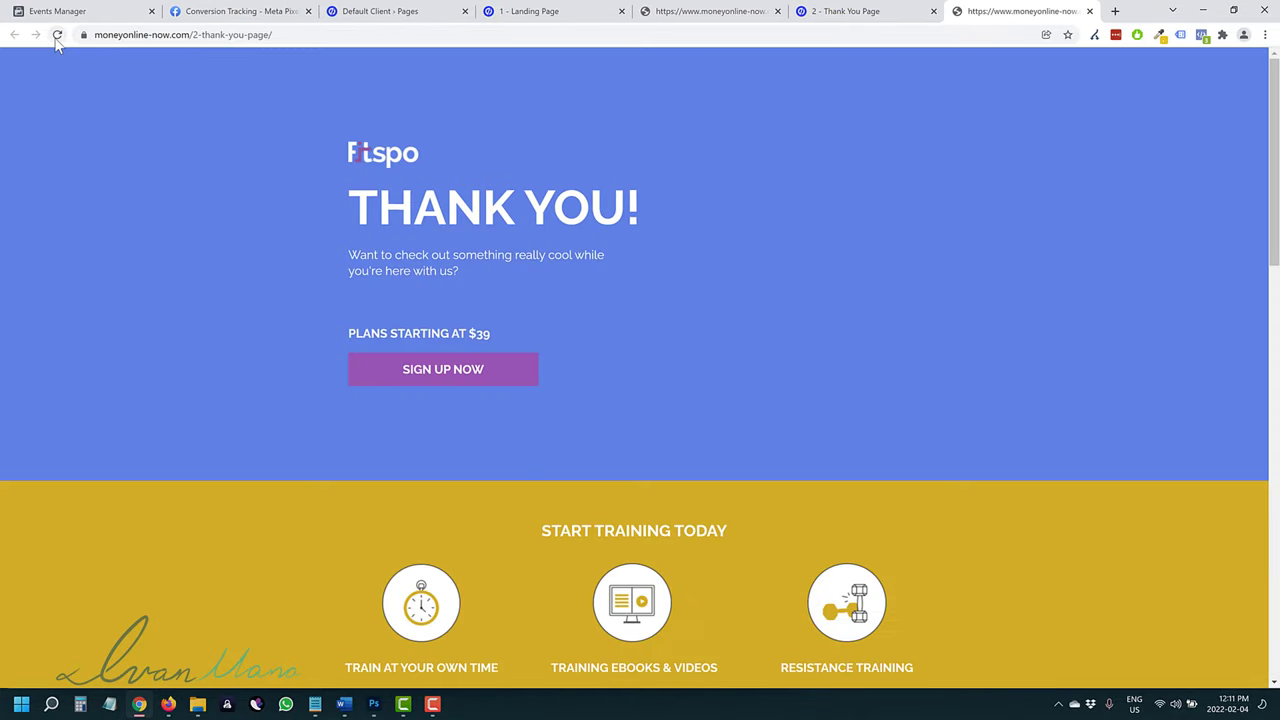
key("ctrl+shift+Tab")
key("ctrl+shift+Tab")
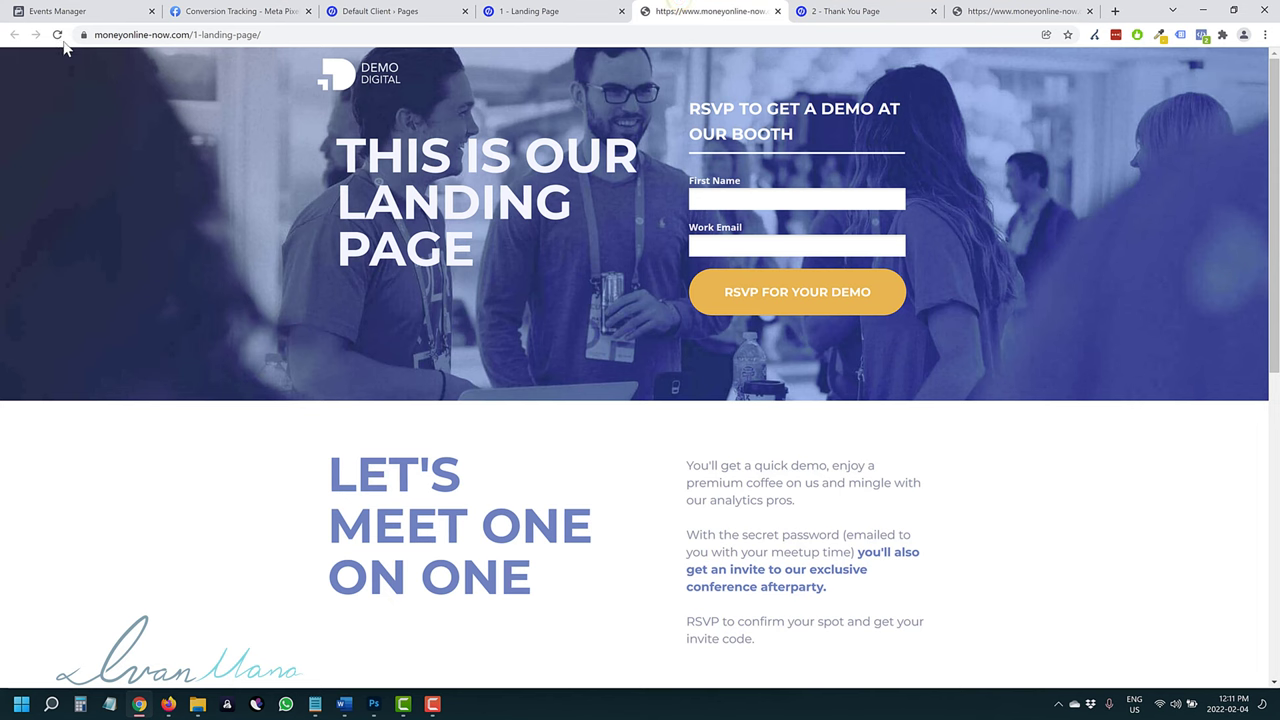
Close the Conversion Tracking documentation, reload the Facebook Pixel 2022 overview in Events Manager, and examine its activity and events sections
left_click(220, 12)
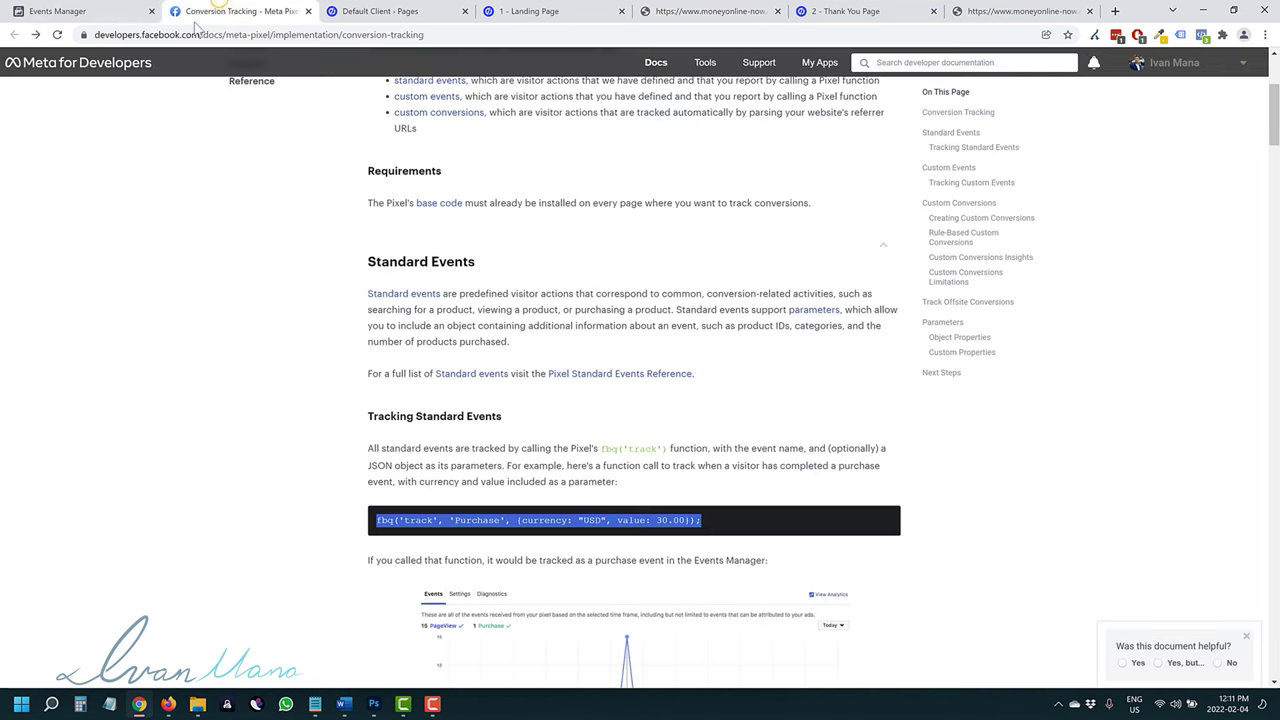
left_click(309, 11)
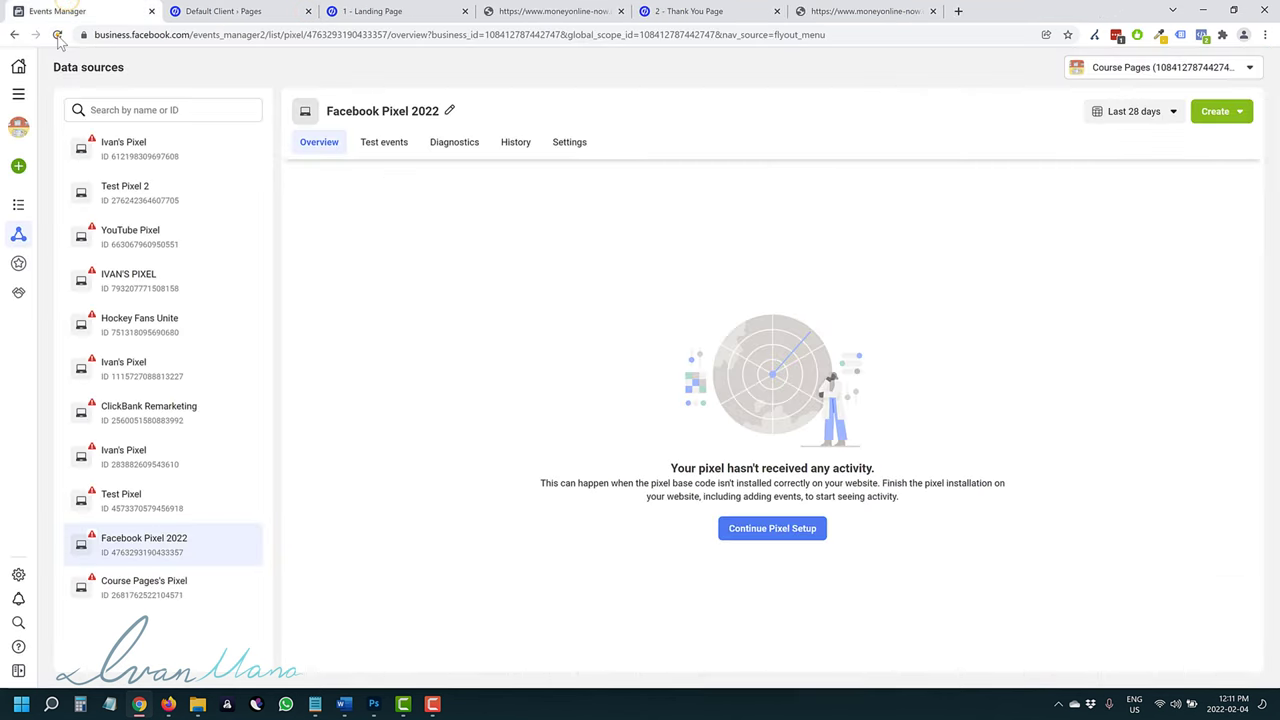
left_click(57, 35)
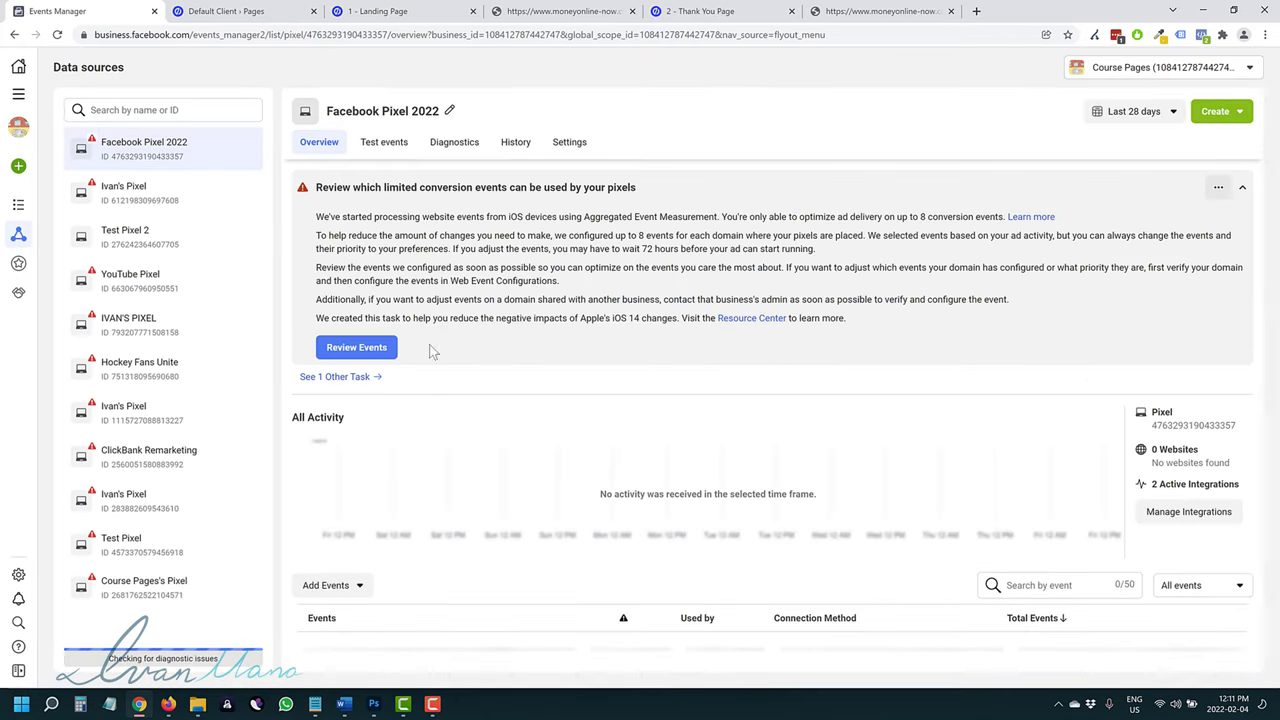
scroll(657, 480, "down", 1)
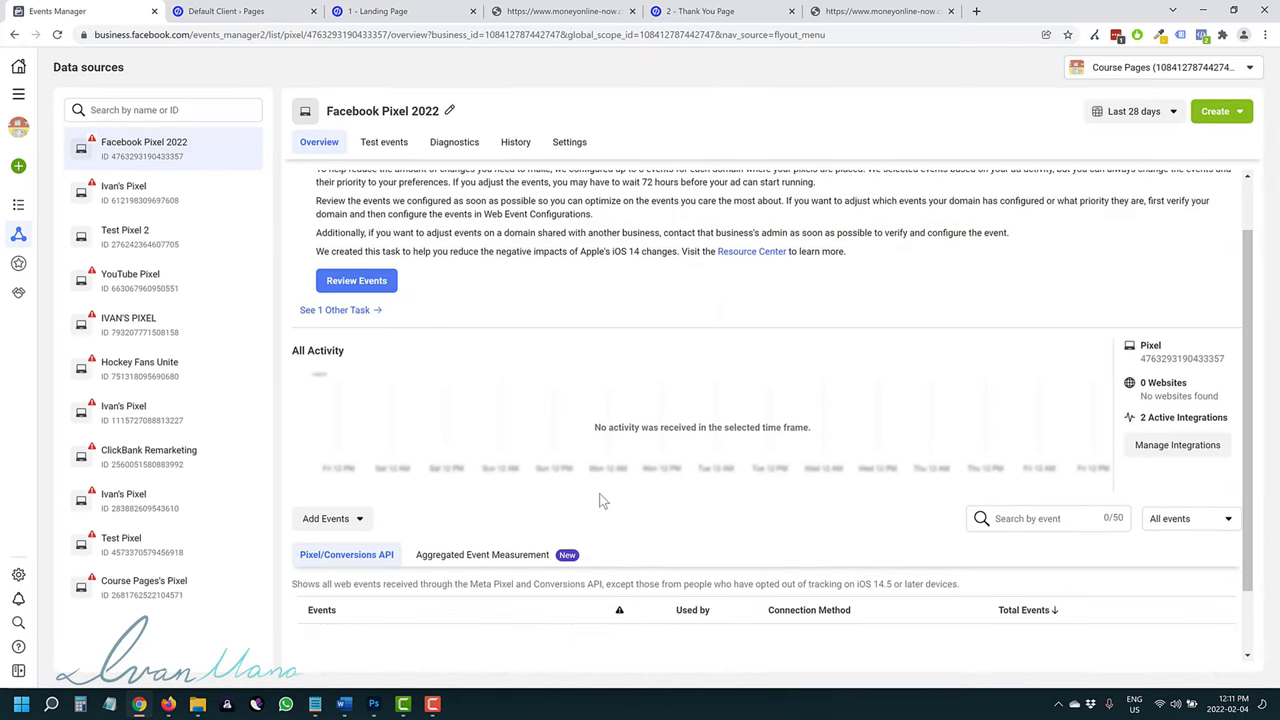
scroll(603, 500, "up", 1)
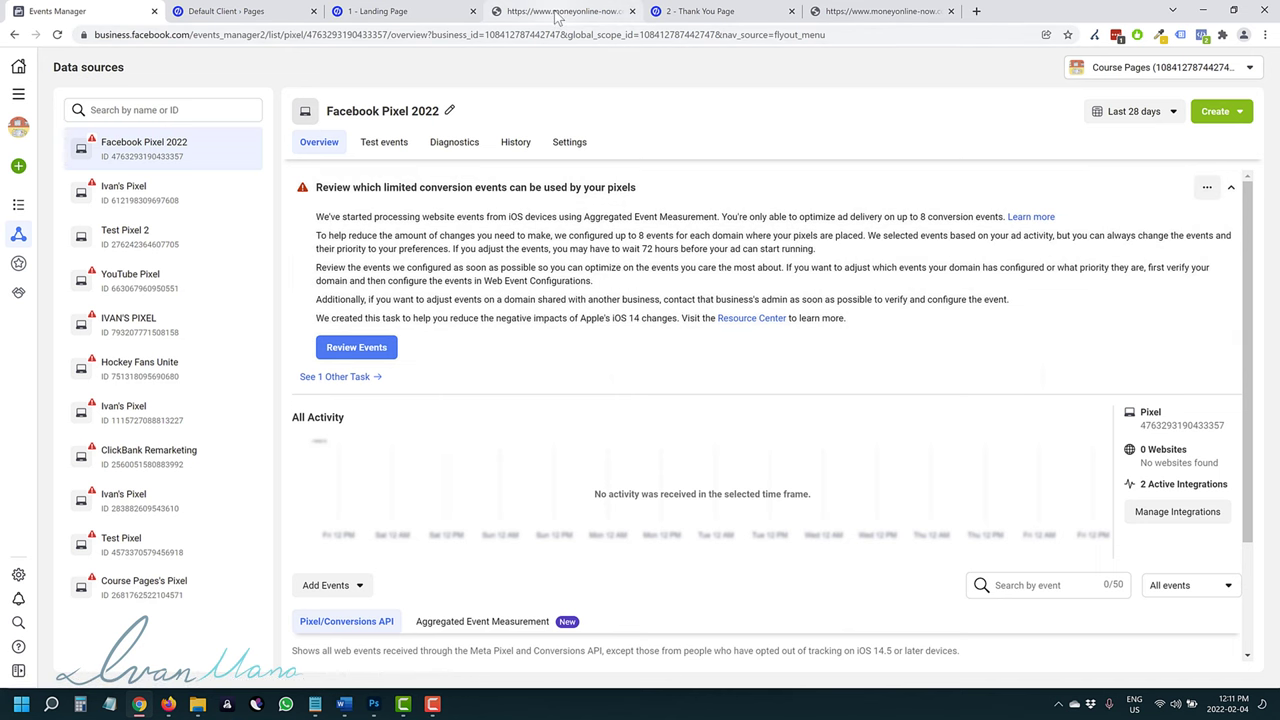
Check the pixel on the live landing and thank you pages with Facebook Pixel Helper, expanding the Lead event on the thank you page
left_click(557, 13)
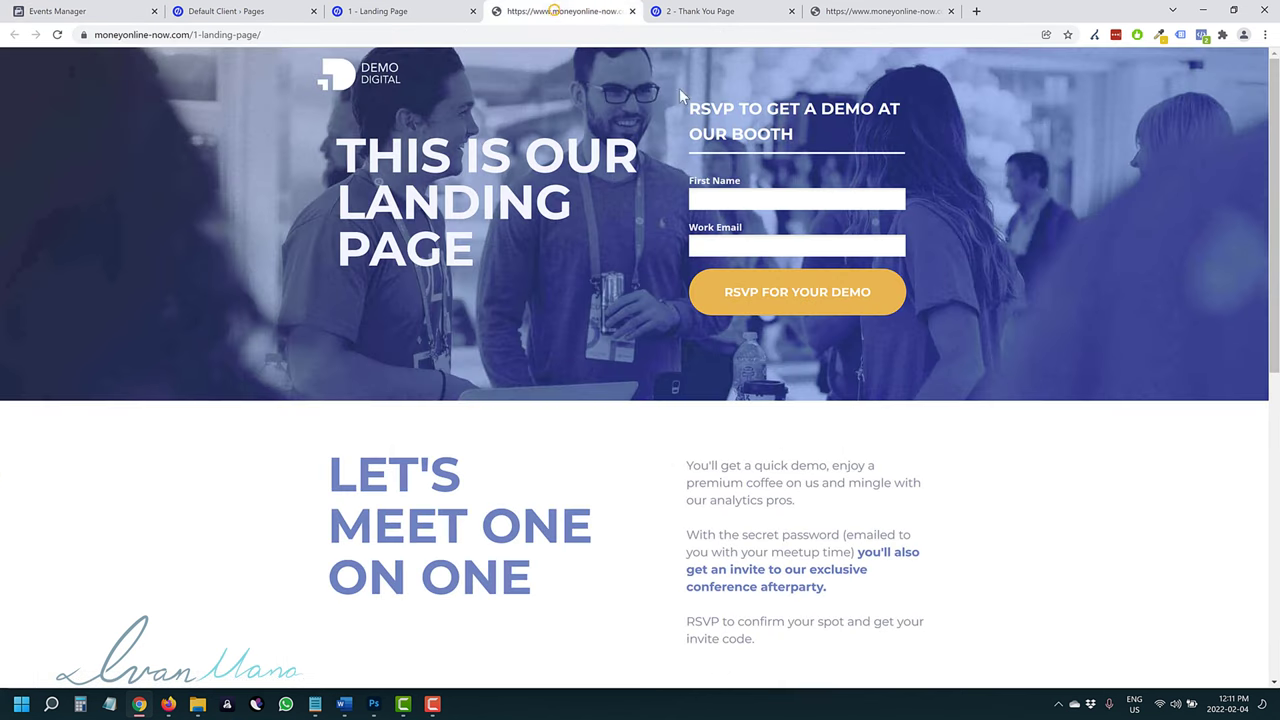
left_click(1202, 37)
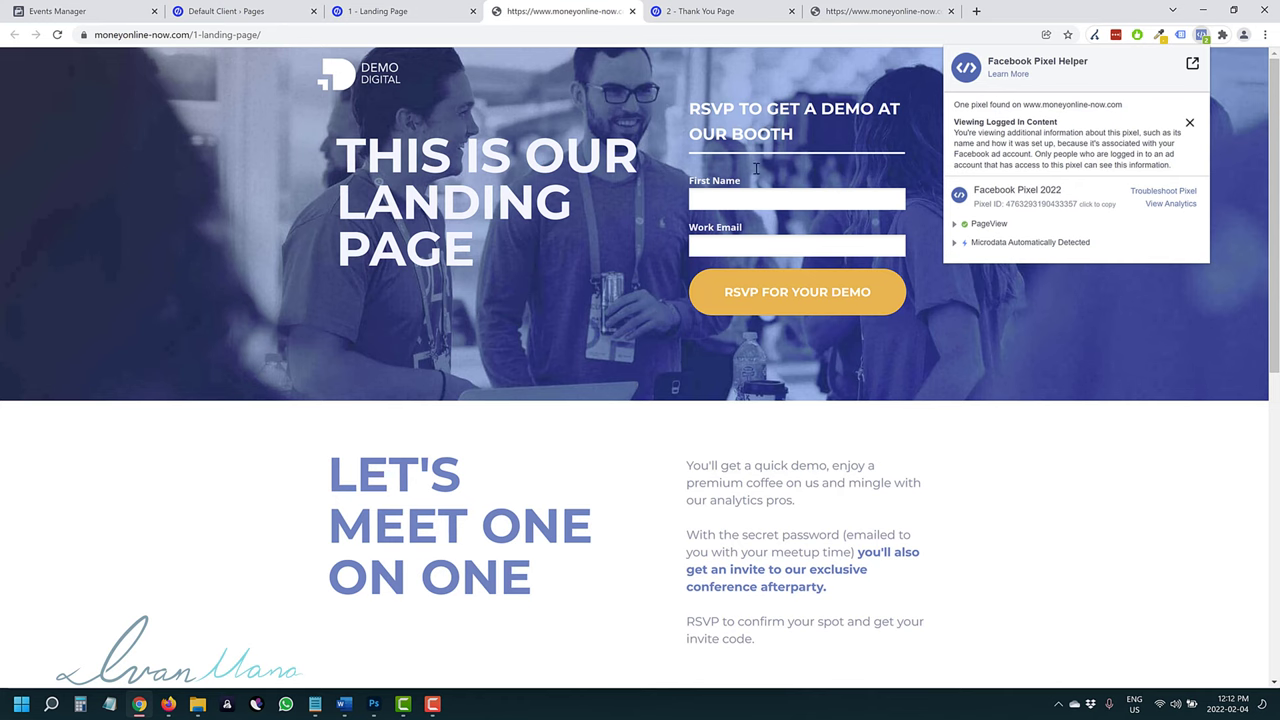
left_click(880, 11)
left_click(1202, 35)
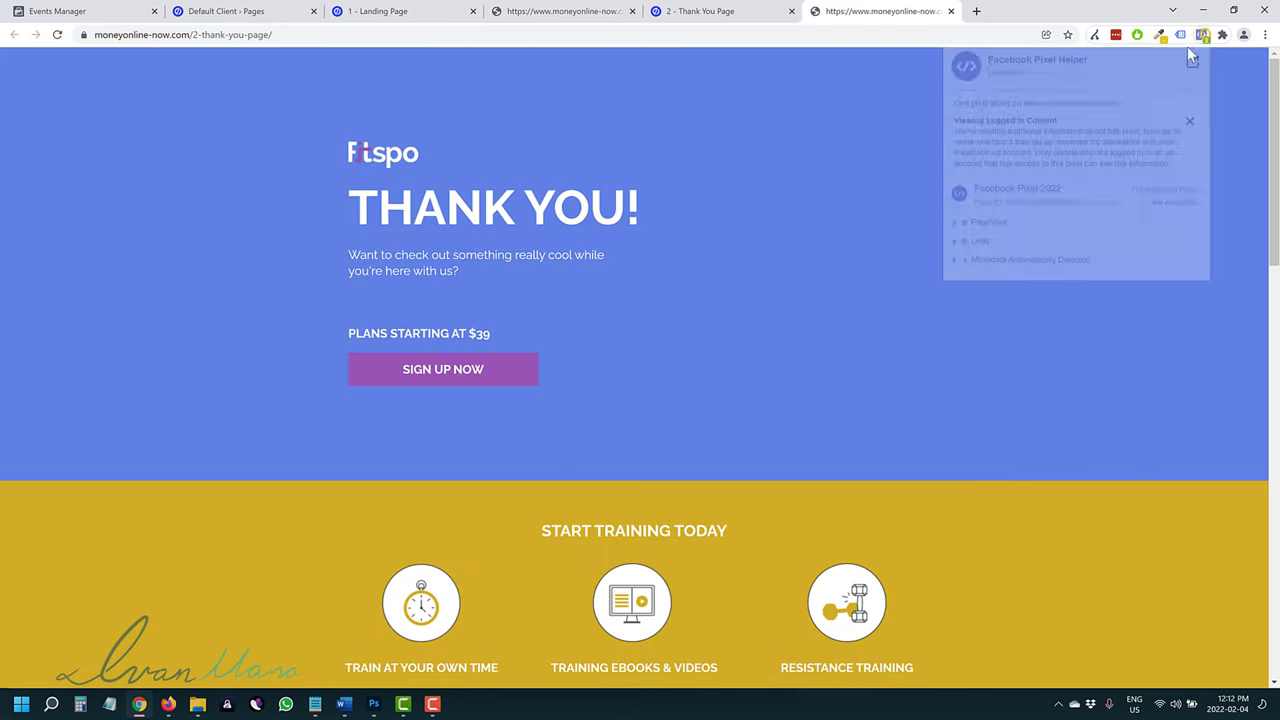
left_click(980, 243)
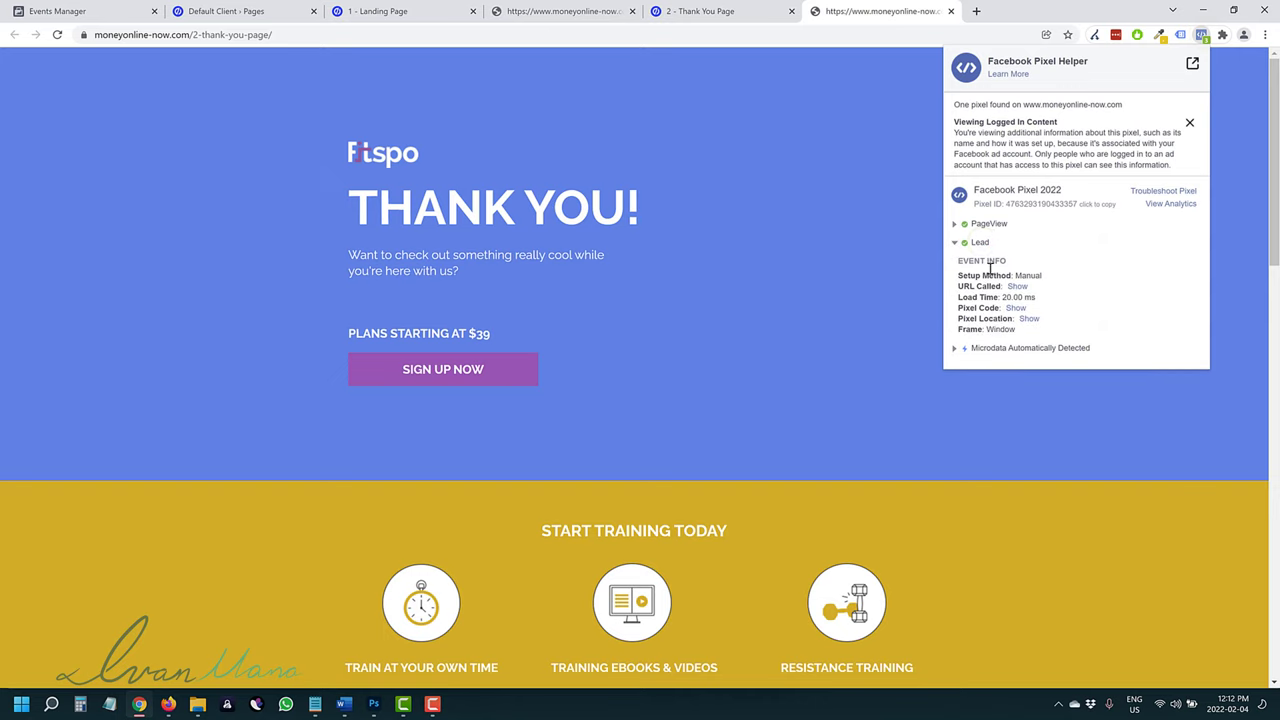
left_click(714, 155)
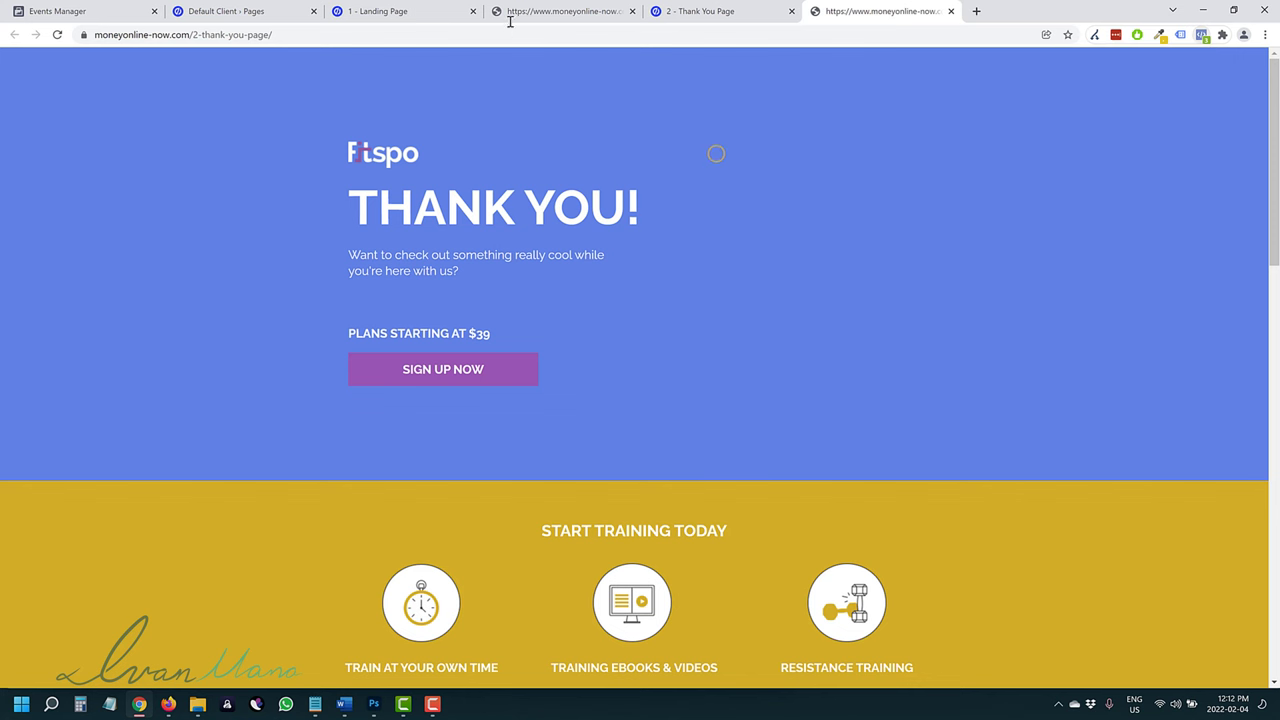
Place the live landing page tab beside the live thank you page tab, and open event testing for Facebook Pixel 2022 in Events Manager
left_click_drag(560, 11, 720, 11)
left_click(100, 11)
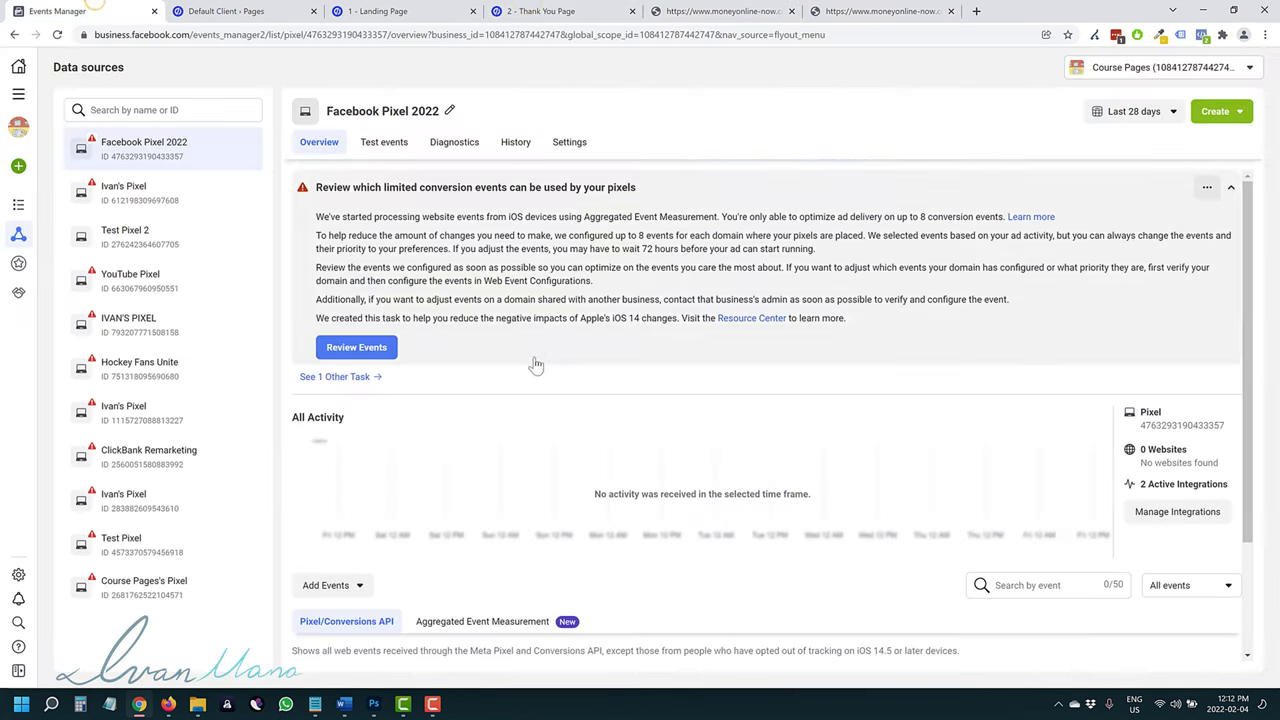
scroll(520, 465, "down", 2)
scroll(470, 440, "up", 2)
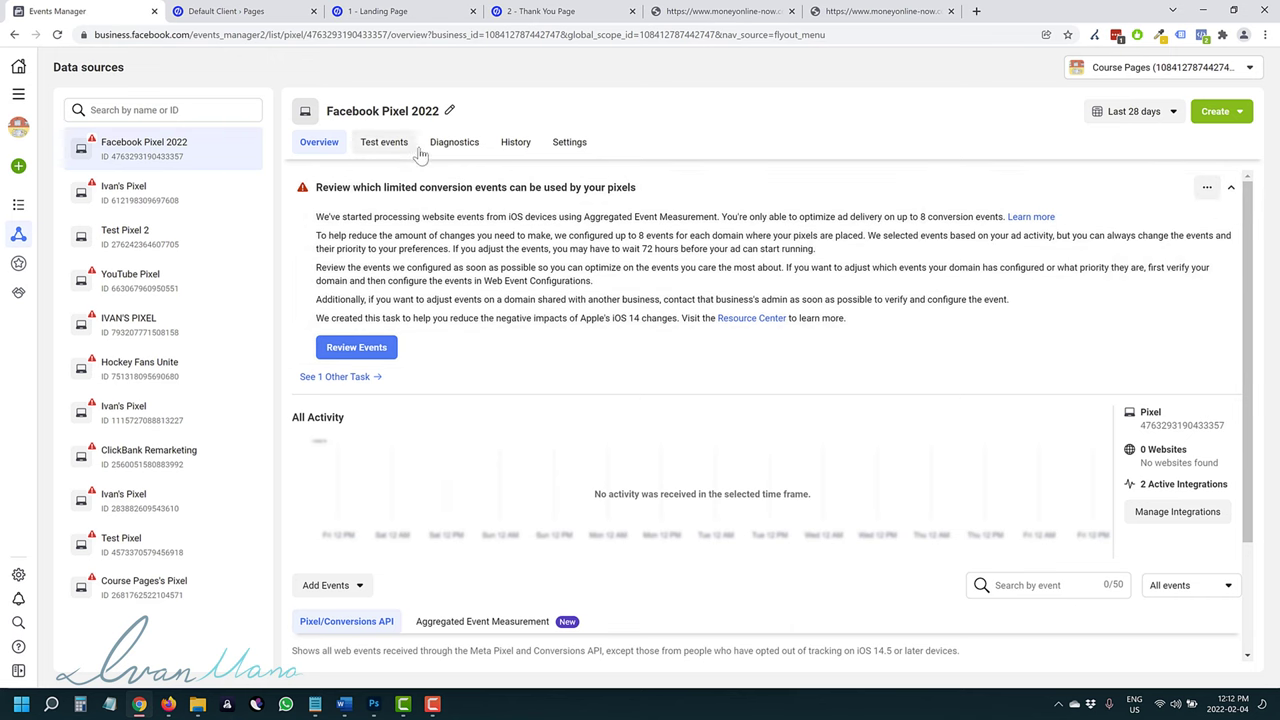
left_click(400, 146)
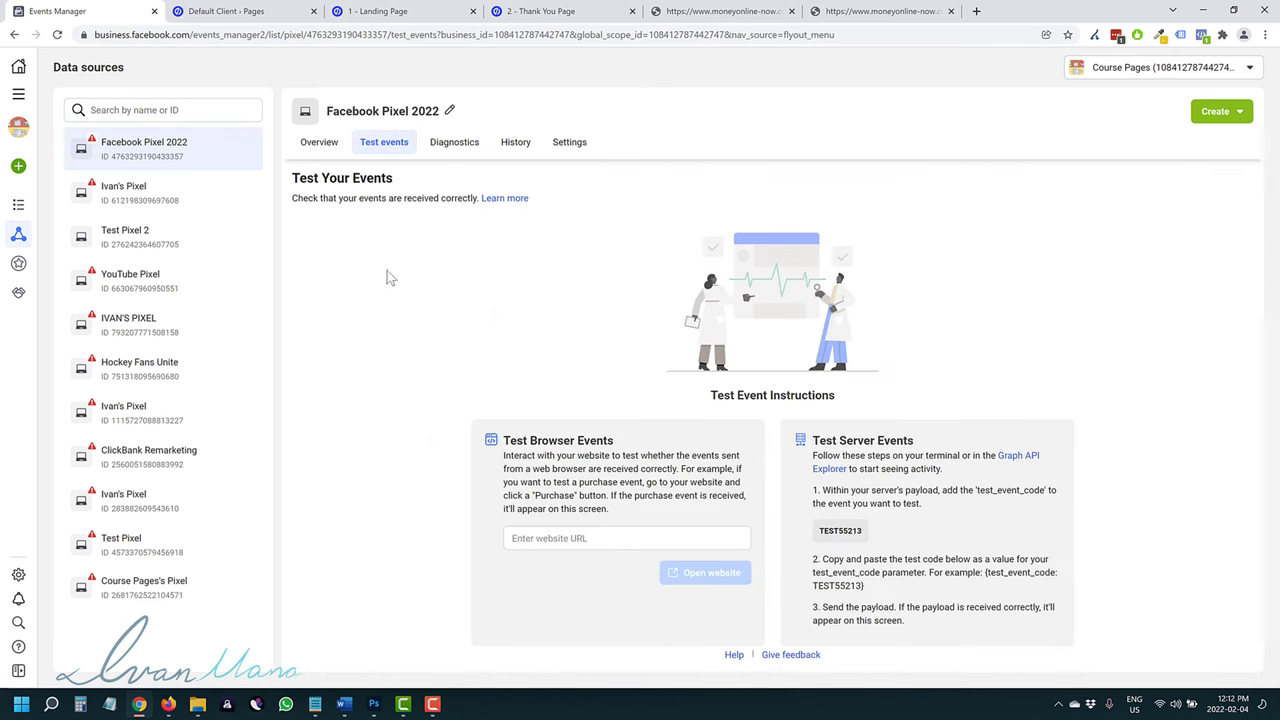
left_click(868, 11)
left_click(281, 34)
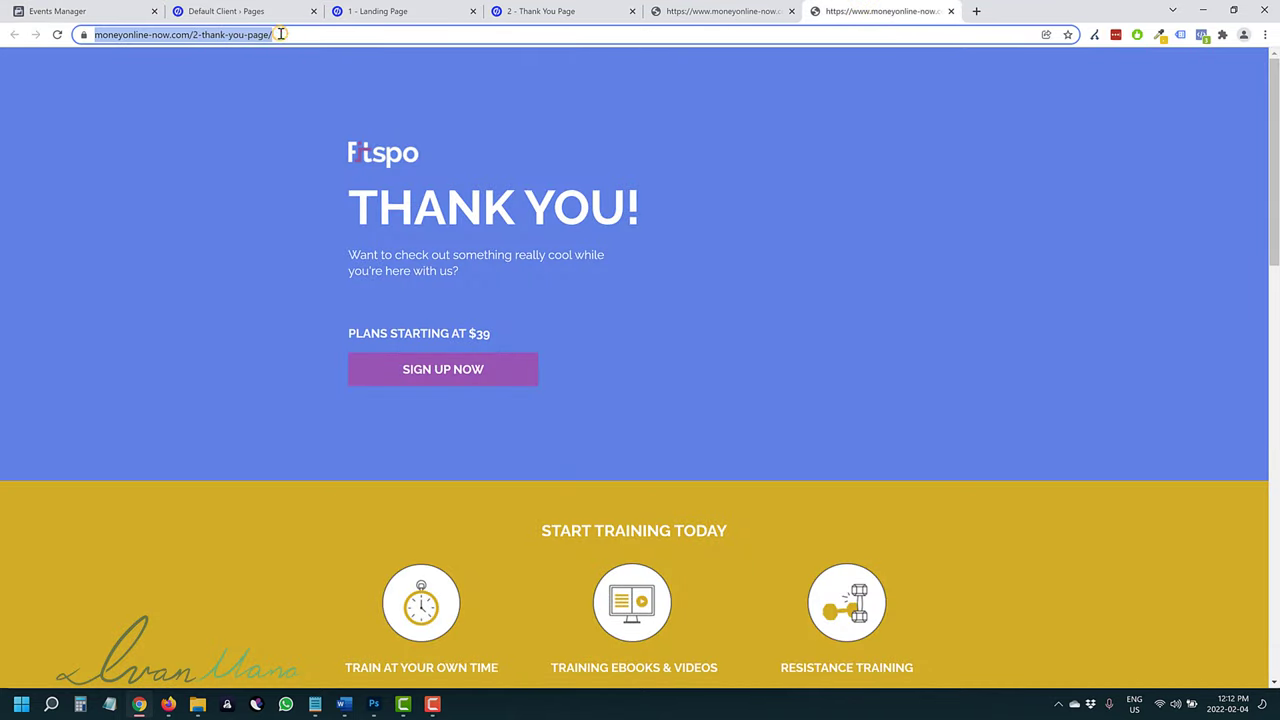
right_click(278, 32)
left_click(313, 105)
left_click(75, 8)
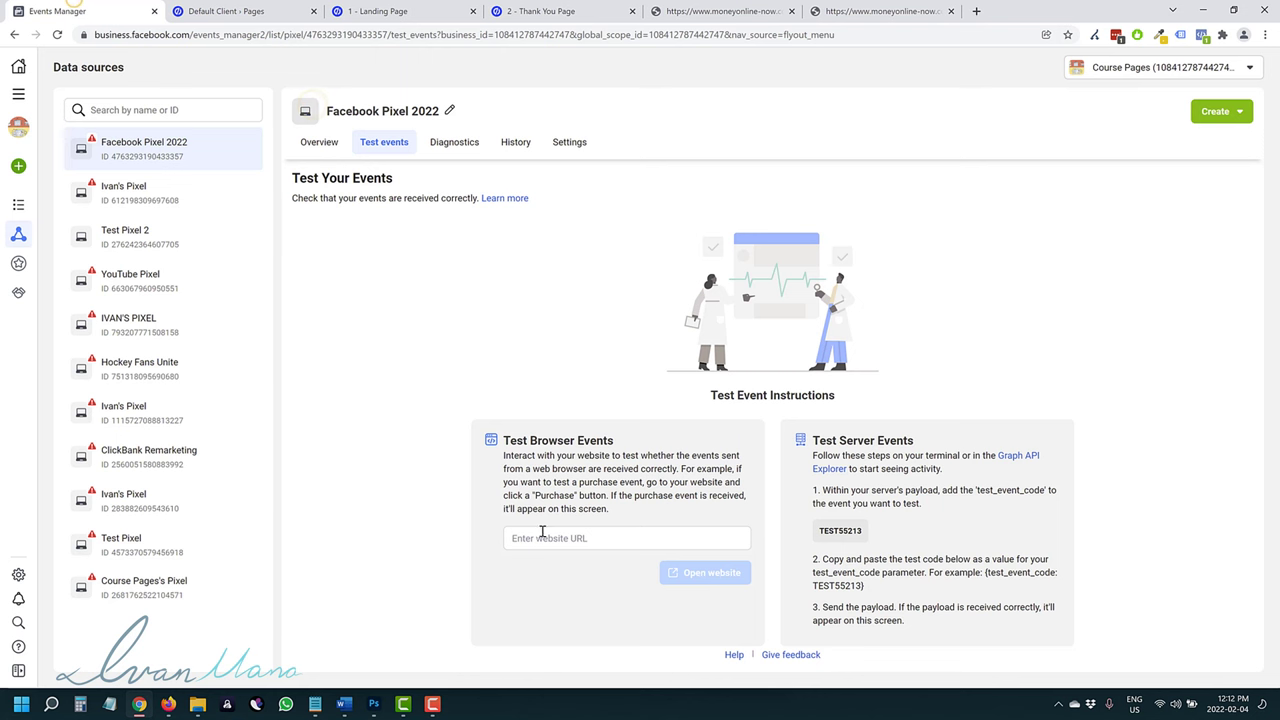
right_click(558, 539)
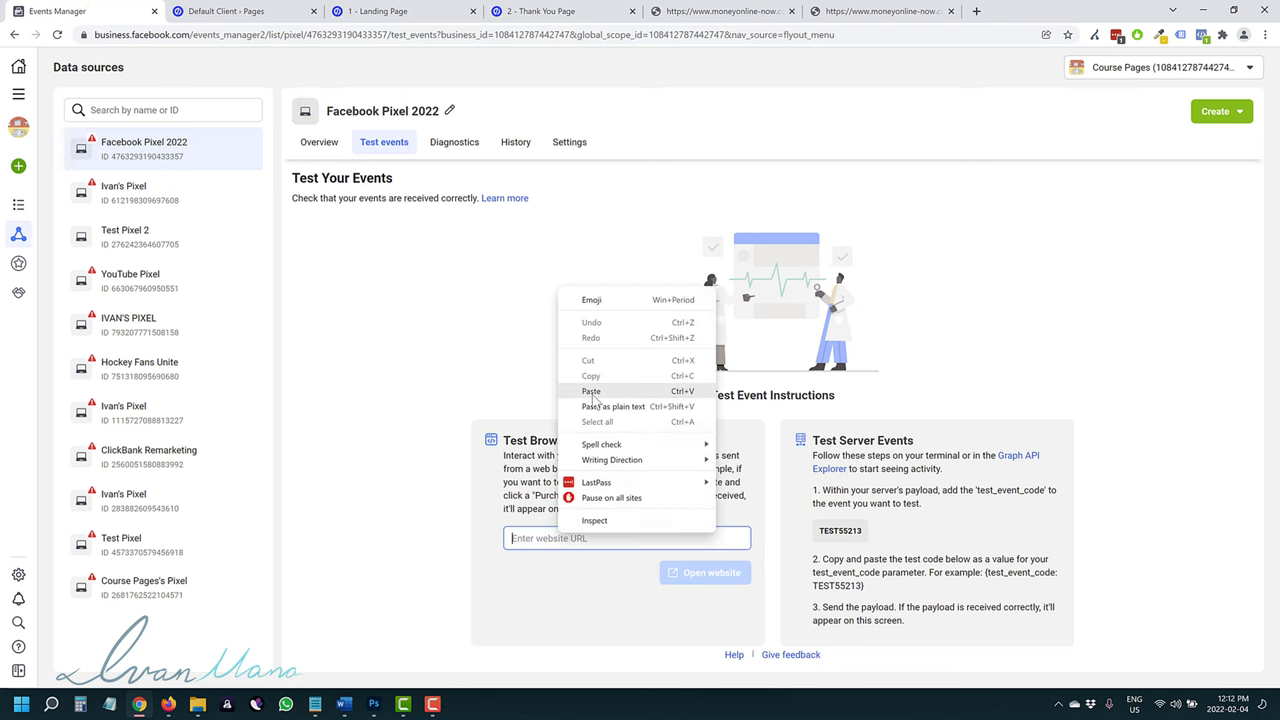
left_click(591, 392)
left_click(690, 578)
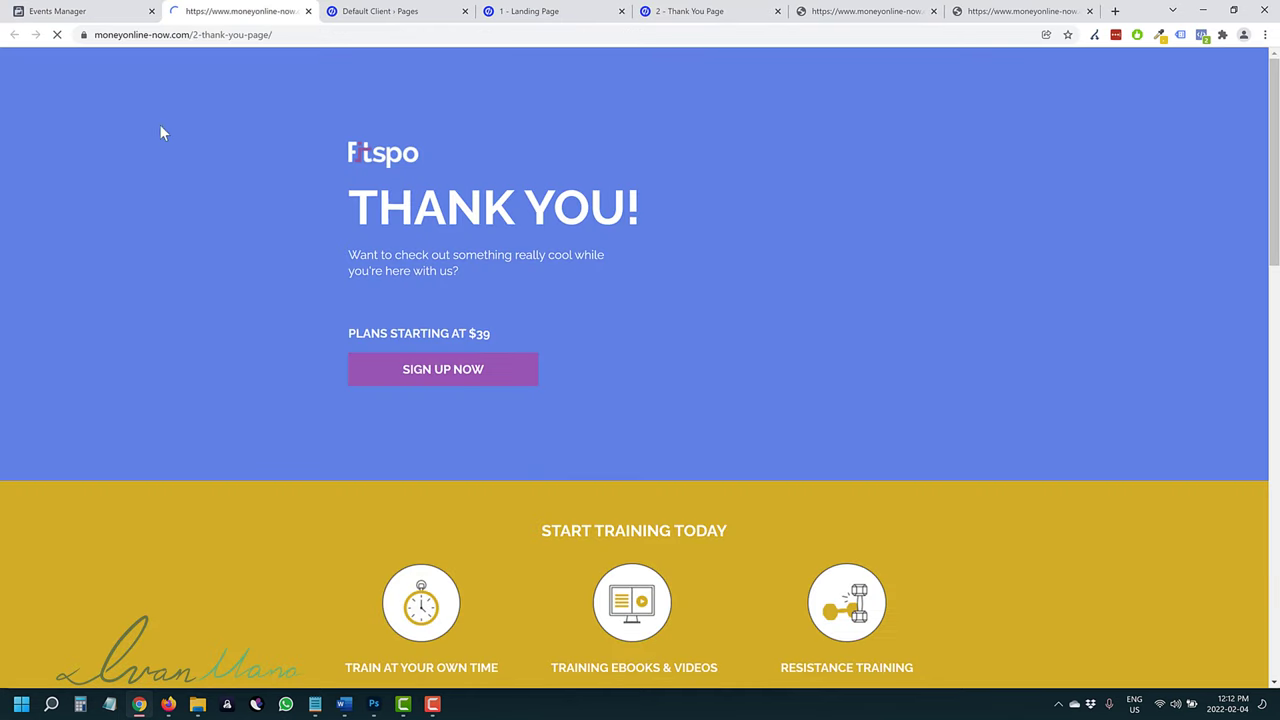
left_click(62, 8)
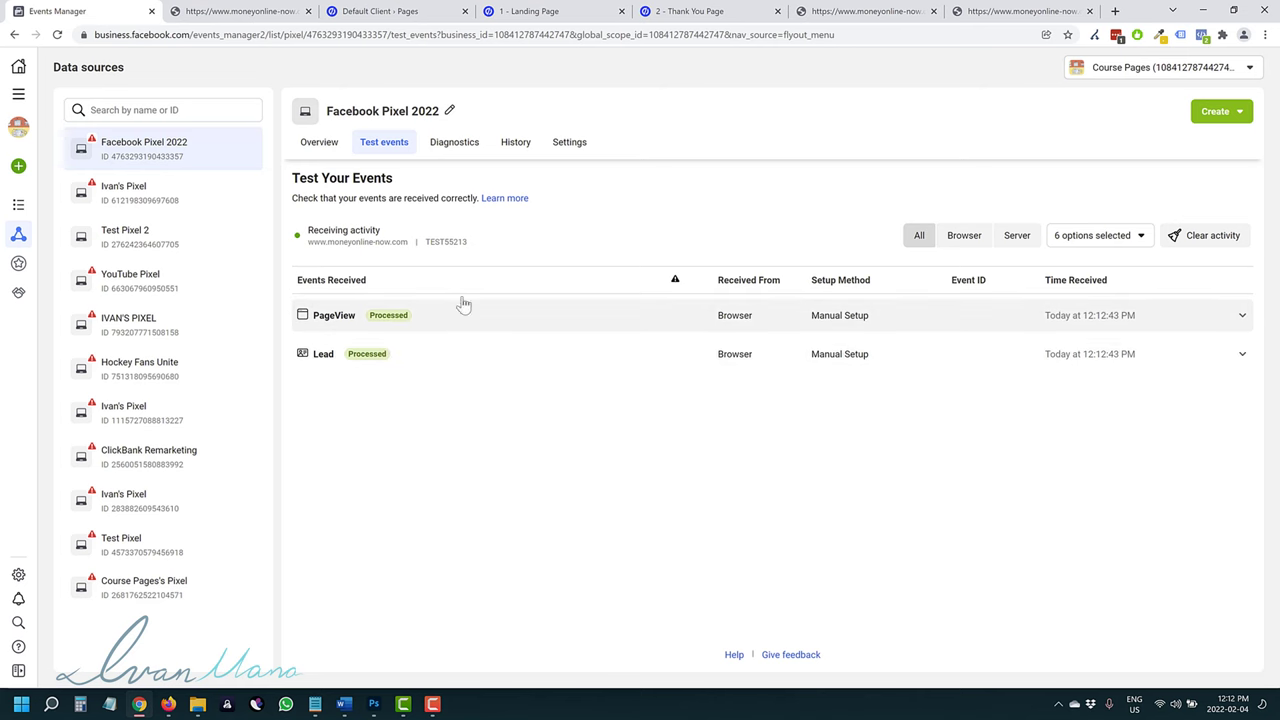
Reload the Facebook Pixel 2022 overview, glance at the live thank you page meanwhile, and check the overview's activity section
left_click(316, 145)
scroll(722, 588, "down", 2)
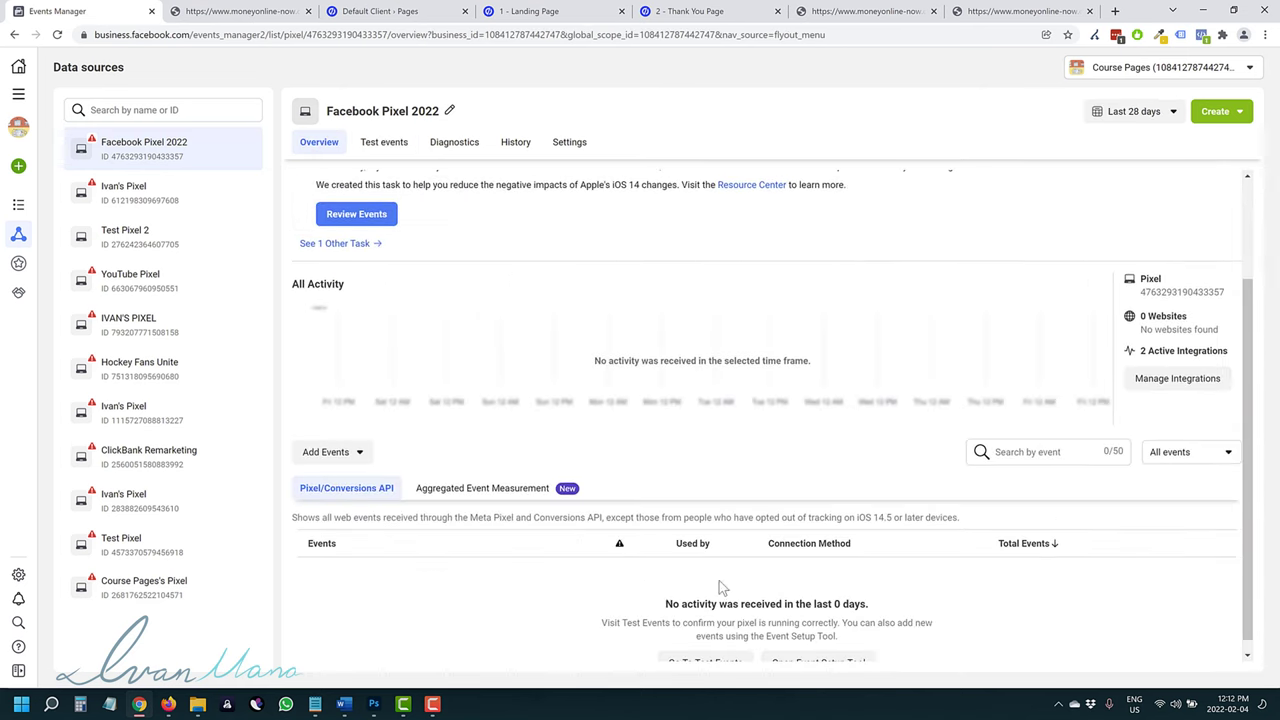
left_click(57, 34)
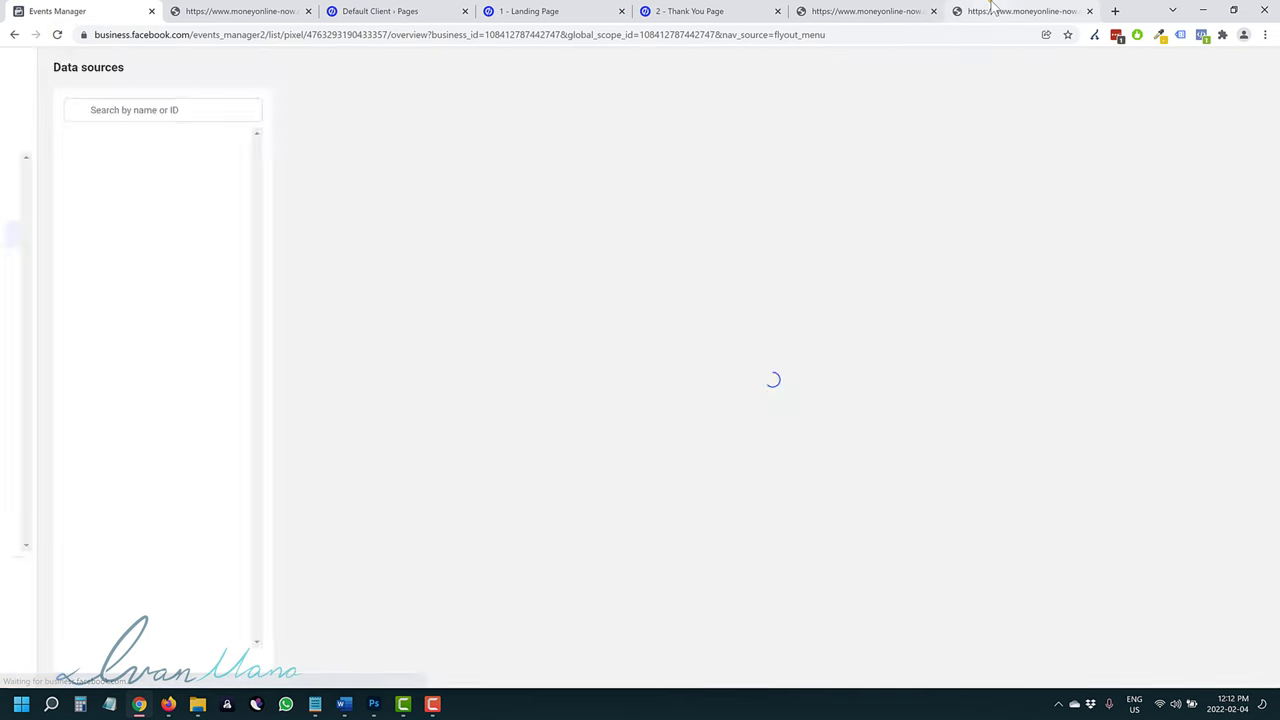
left_click(993, 10)
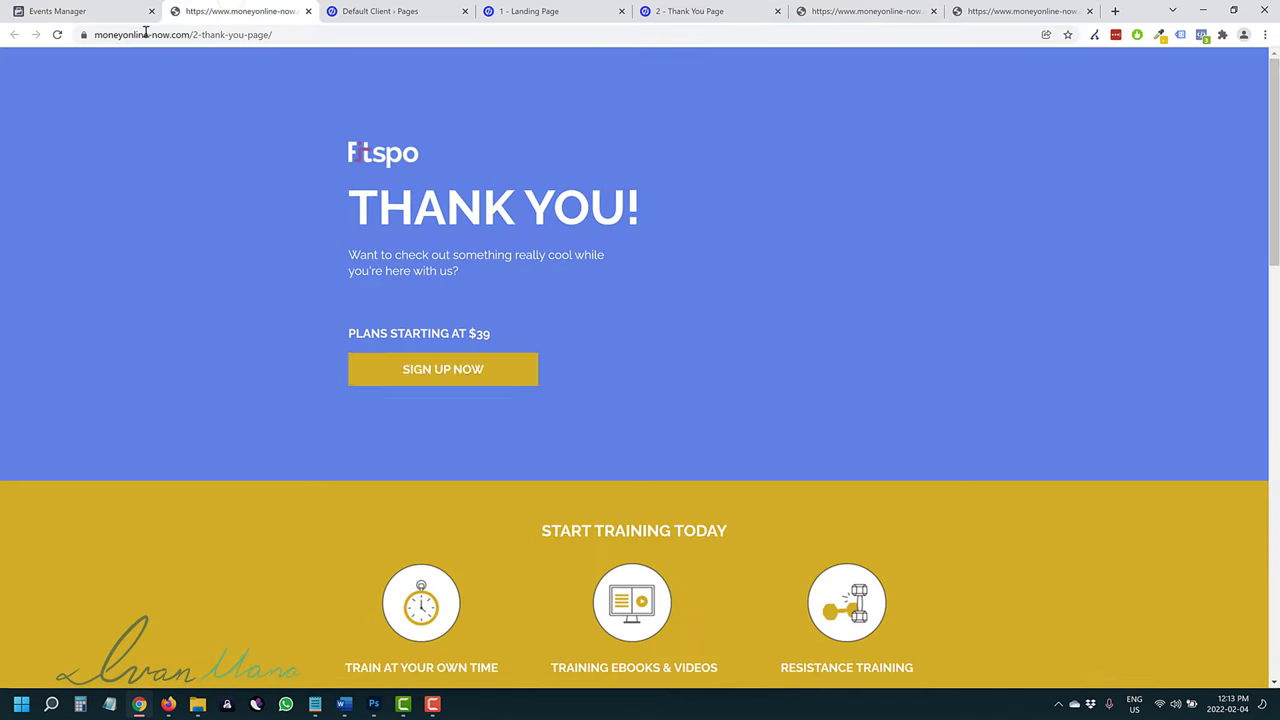
left_click(112, 10)
scroll(600, 550, "up", 2)
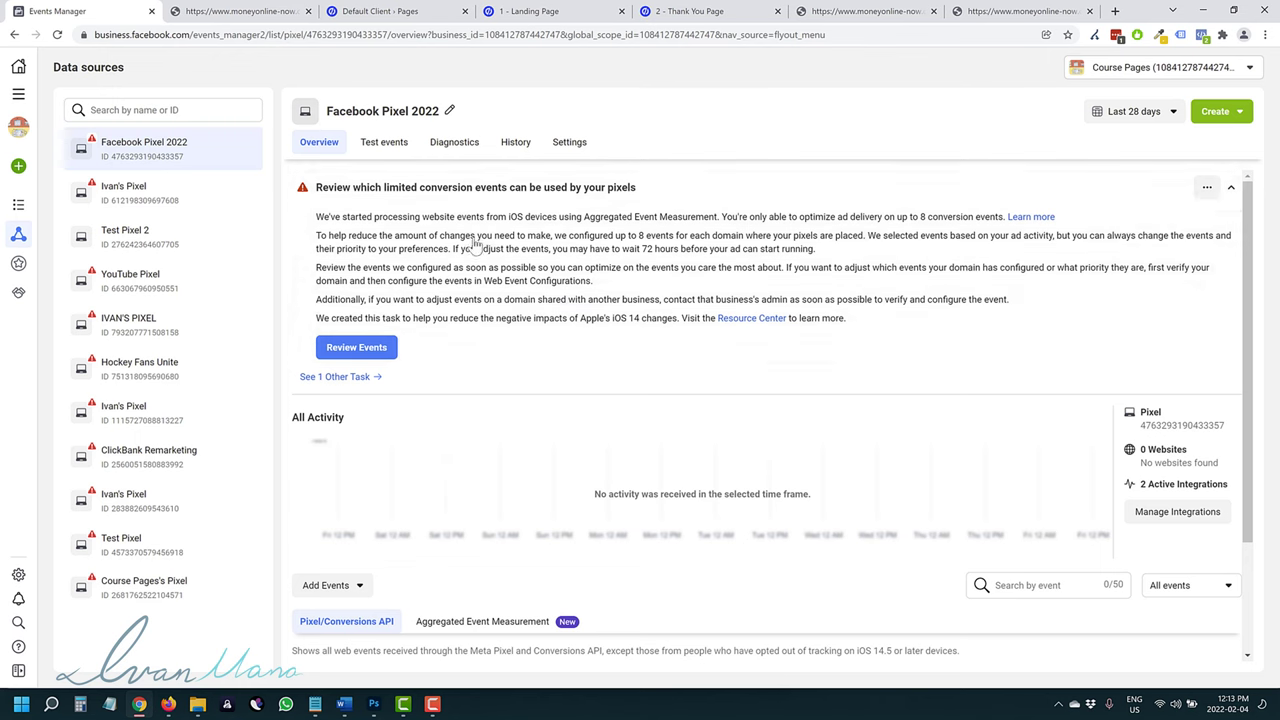
Choose to add events from the pixel using code, and read the standard event tracking section of the Conversion Tracking documentation
scroll(368, 548, "down", 2)
left_click(358, 518)
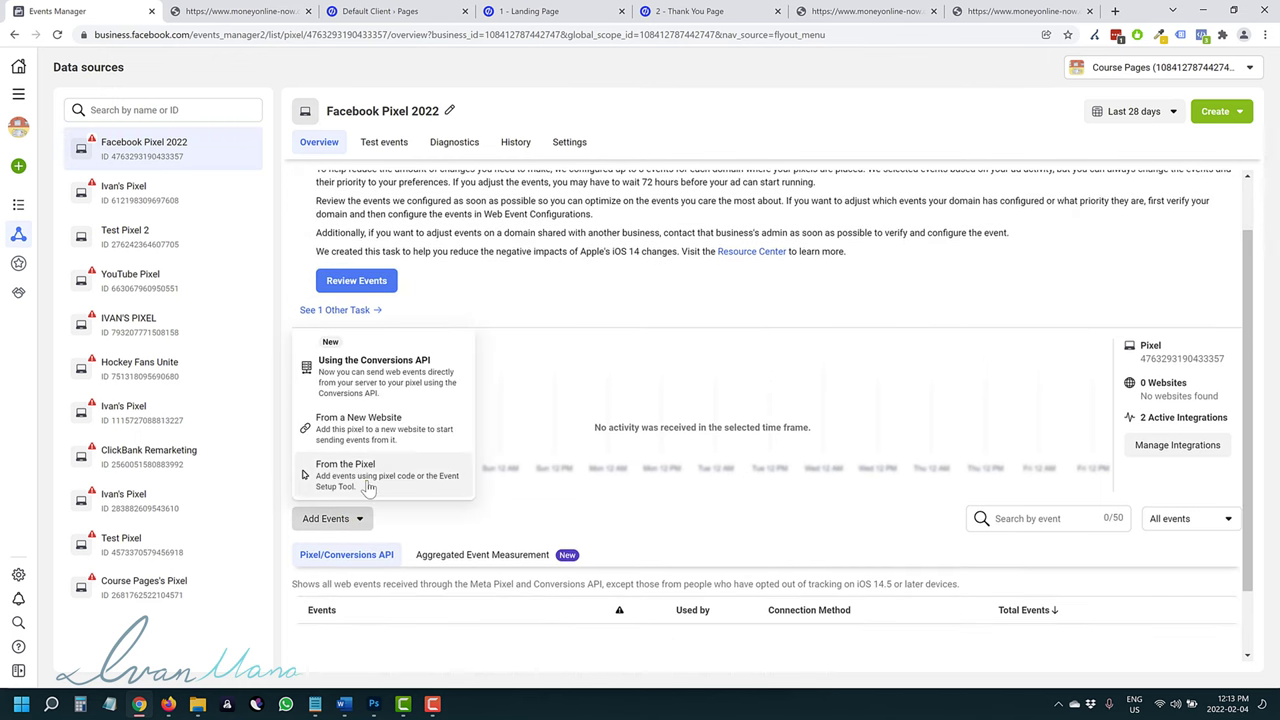
left_click(370, 487)
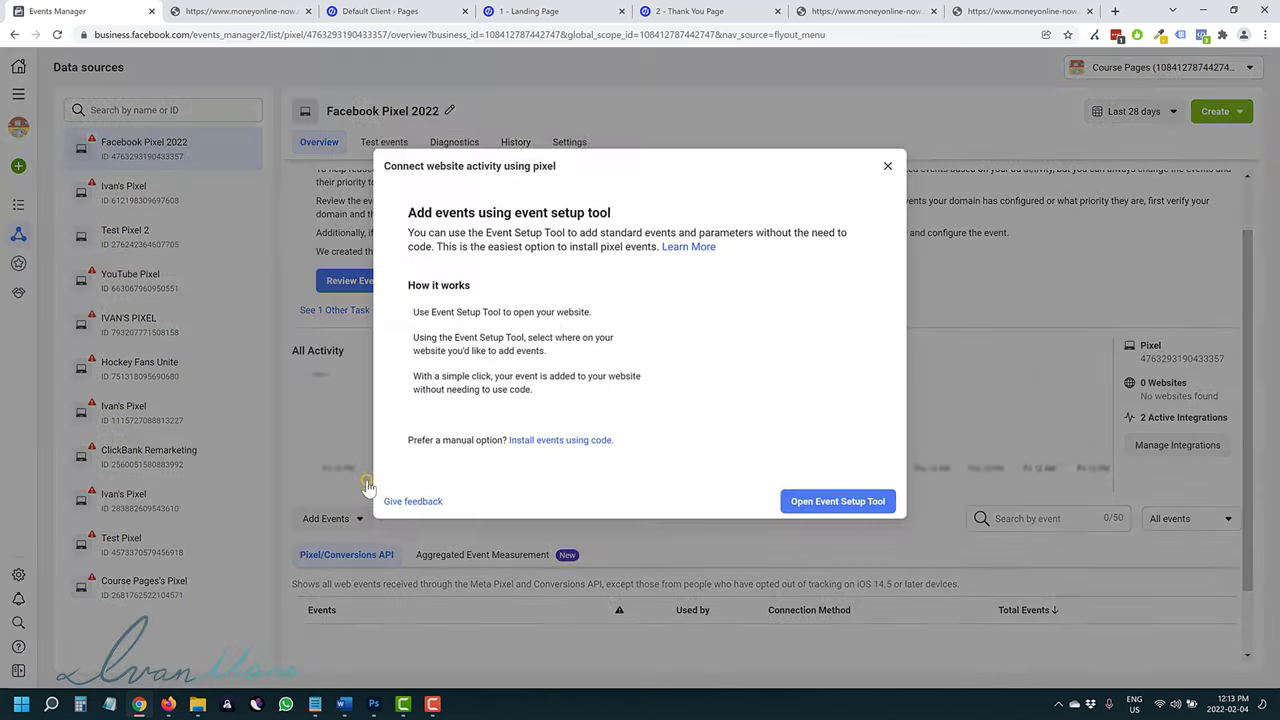
left_click(553, 436)
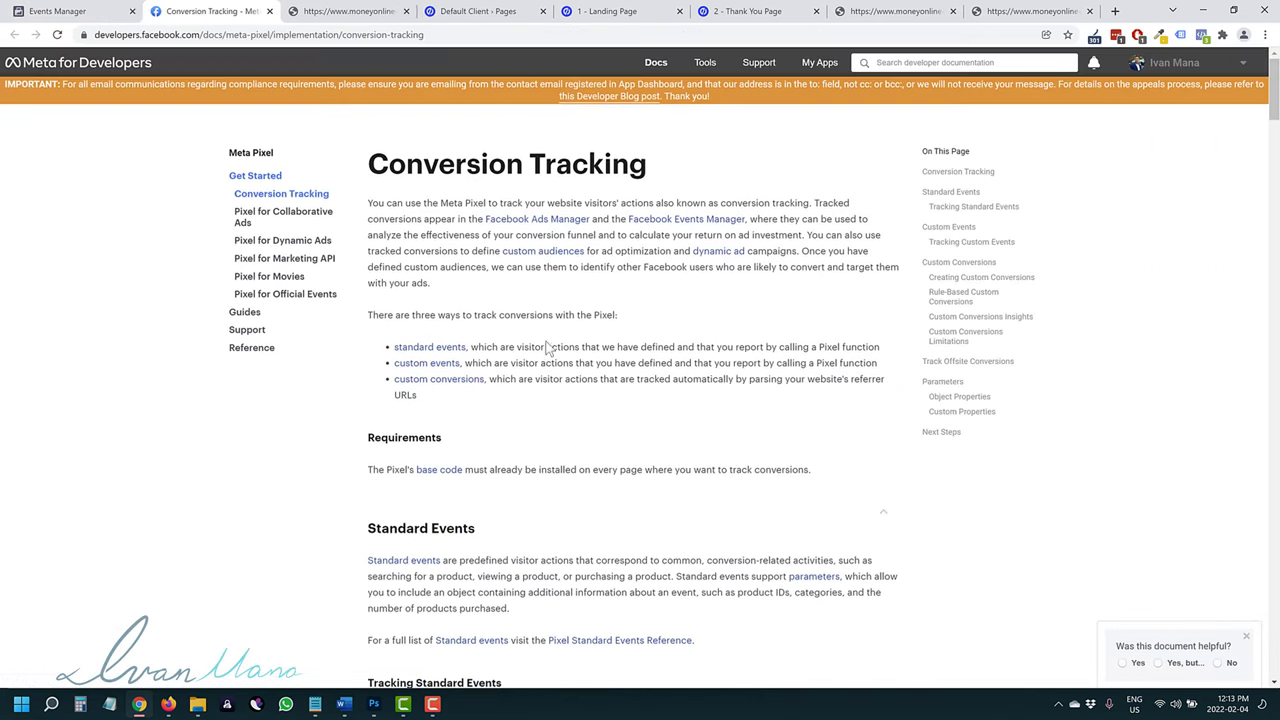
scroll(531, 341, "down", 5)
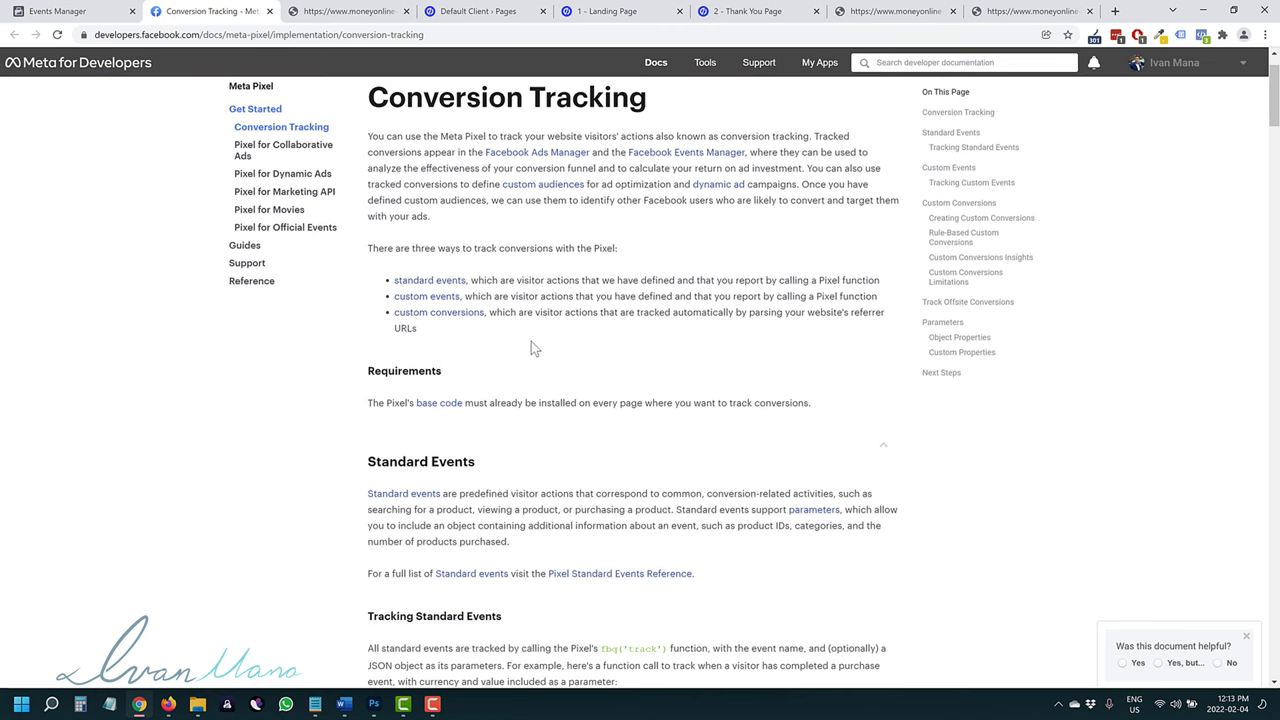
scroll(519, 290, "down", 1)
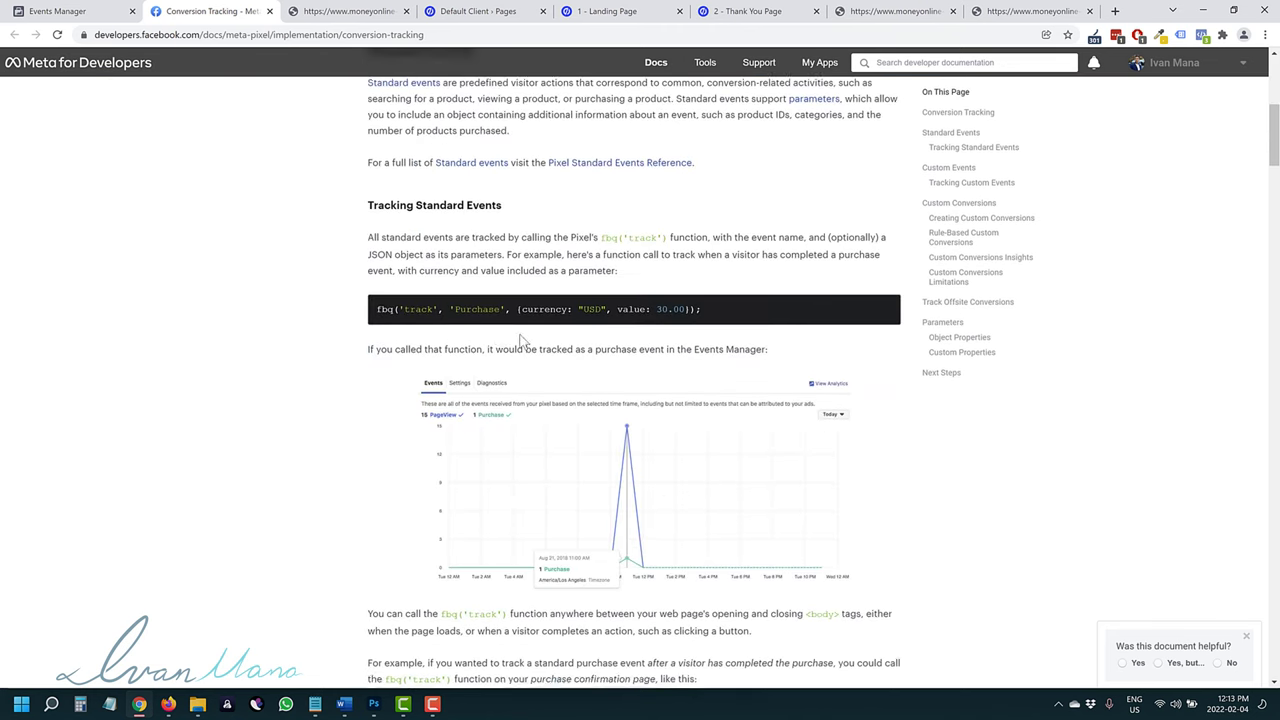
scroll(517, 288, "up", 1)
Open the thank you page's First Variant in the Unbounce editor and examine the Lead event line of its FB Pixel script
left_click(748, 11)
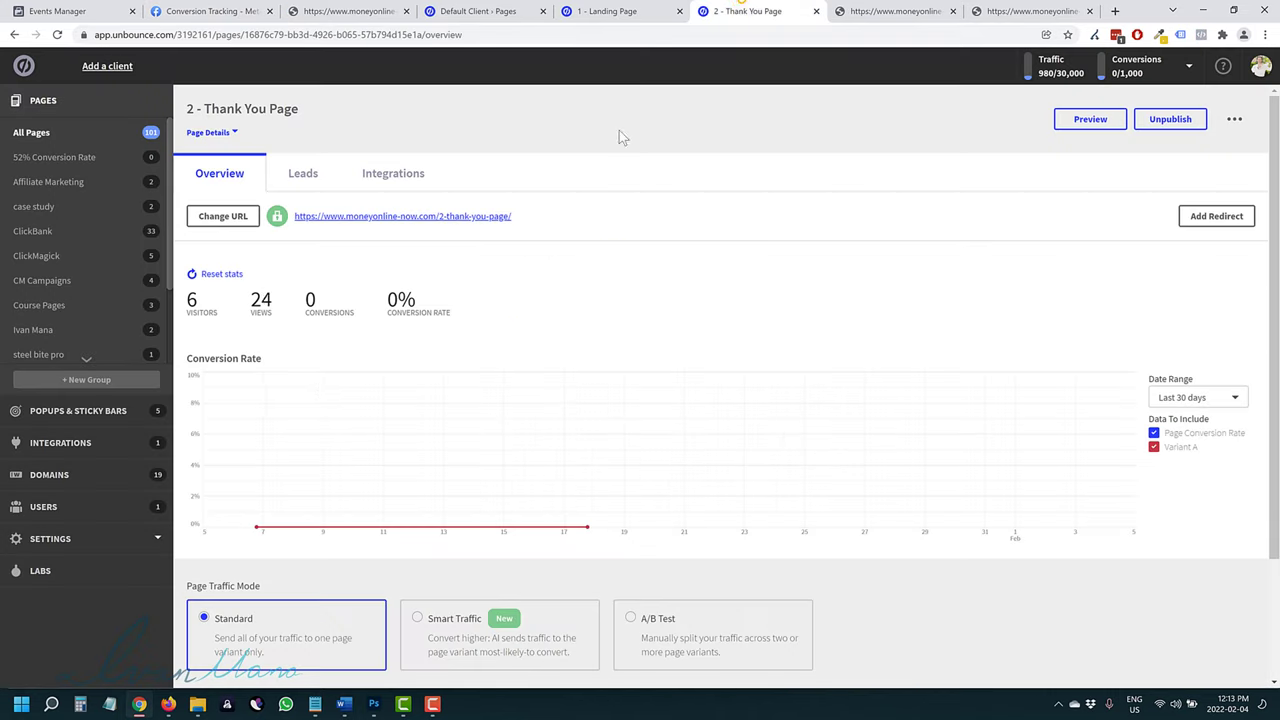
scroll(1007, 582, "down", 2)
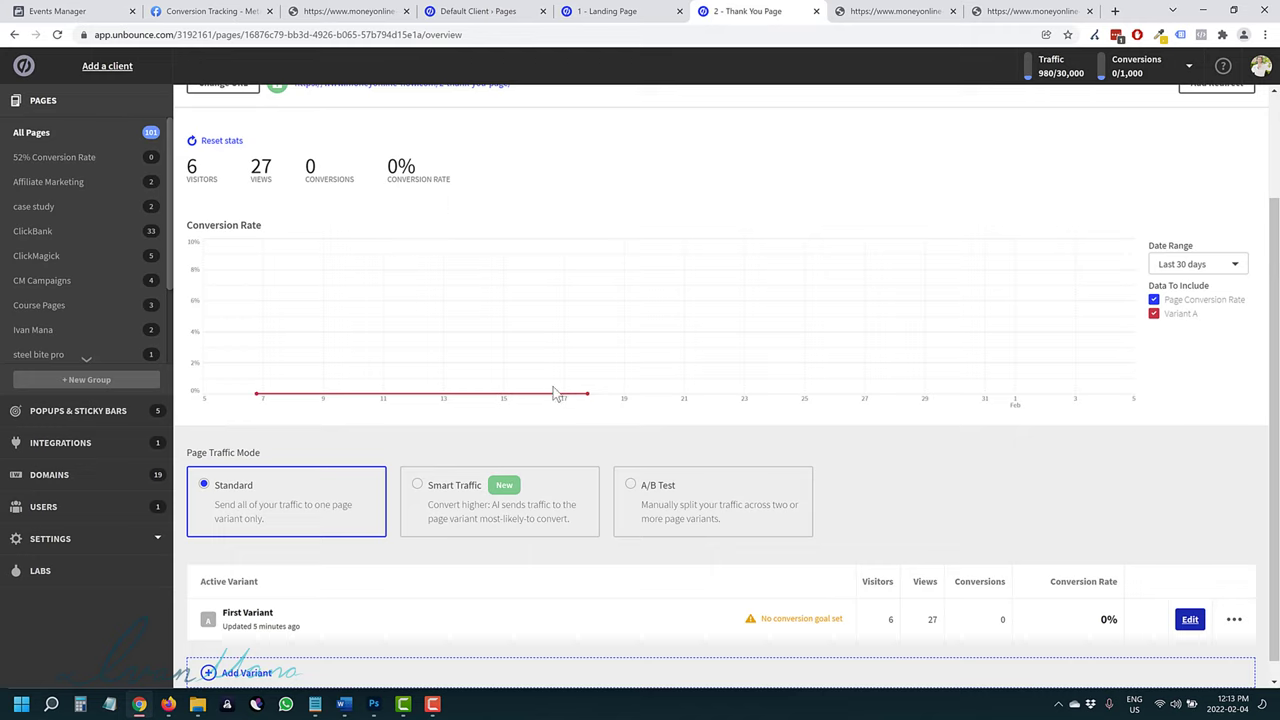
left_click(1190, 621)
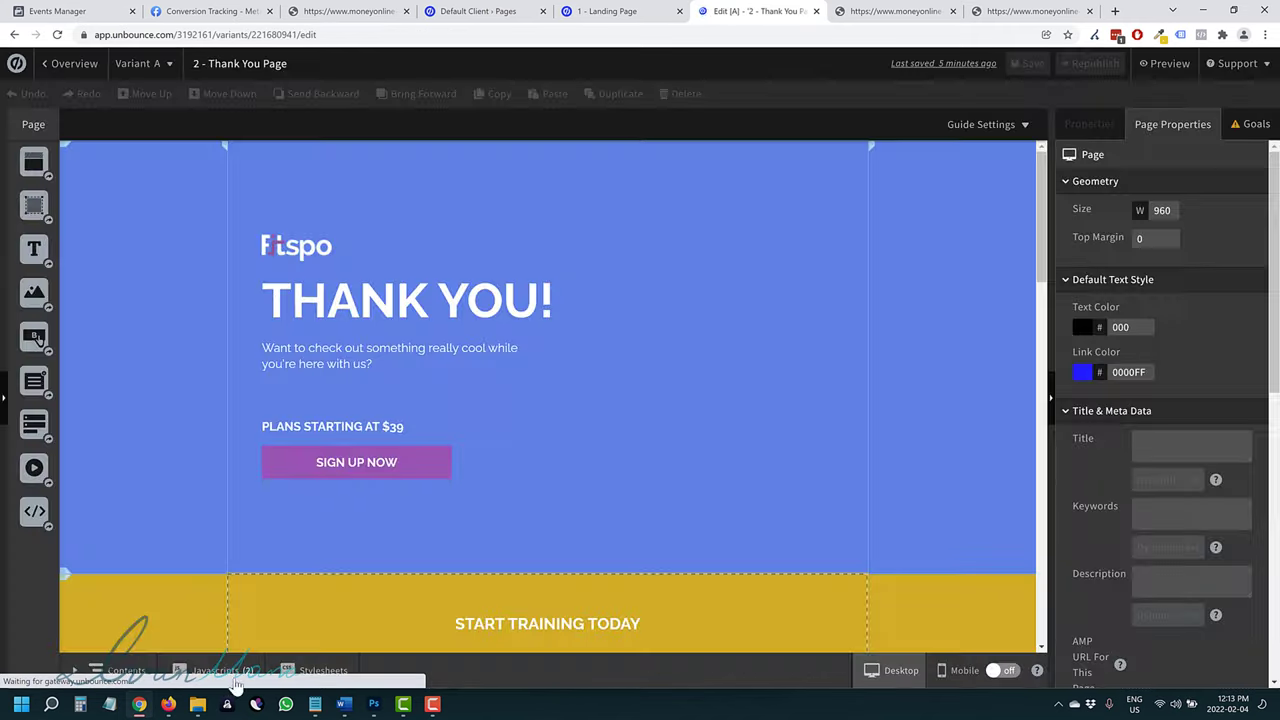
left_click(200, 672)
left_click(197, 615)
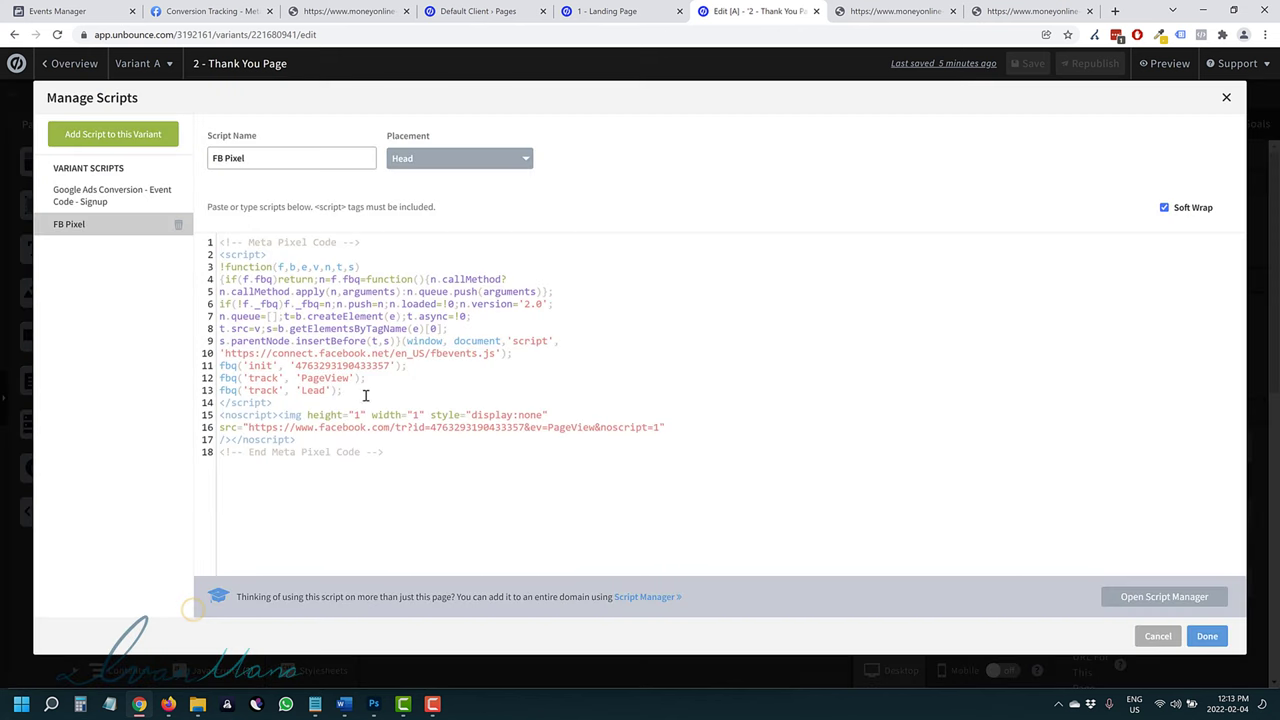
double_click(304, 392)
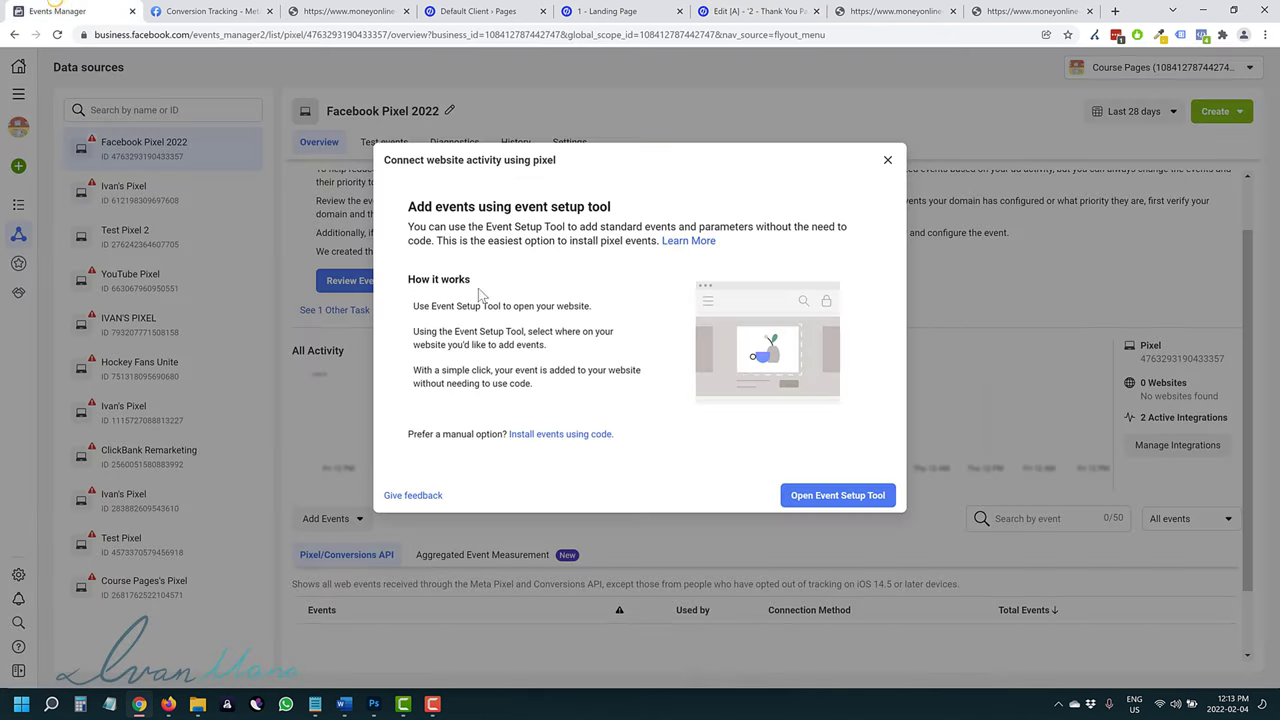
left_click(60, 11)
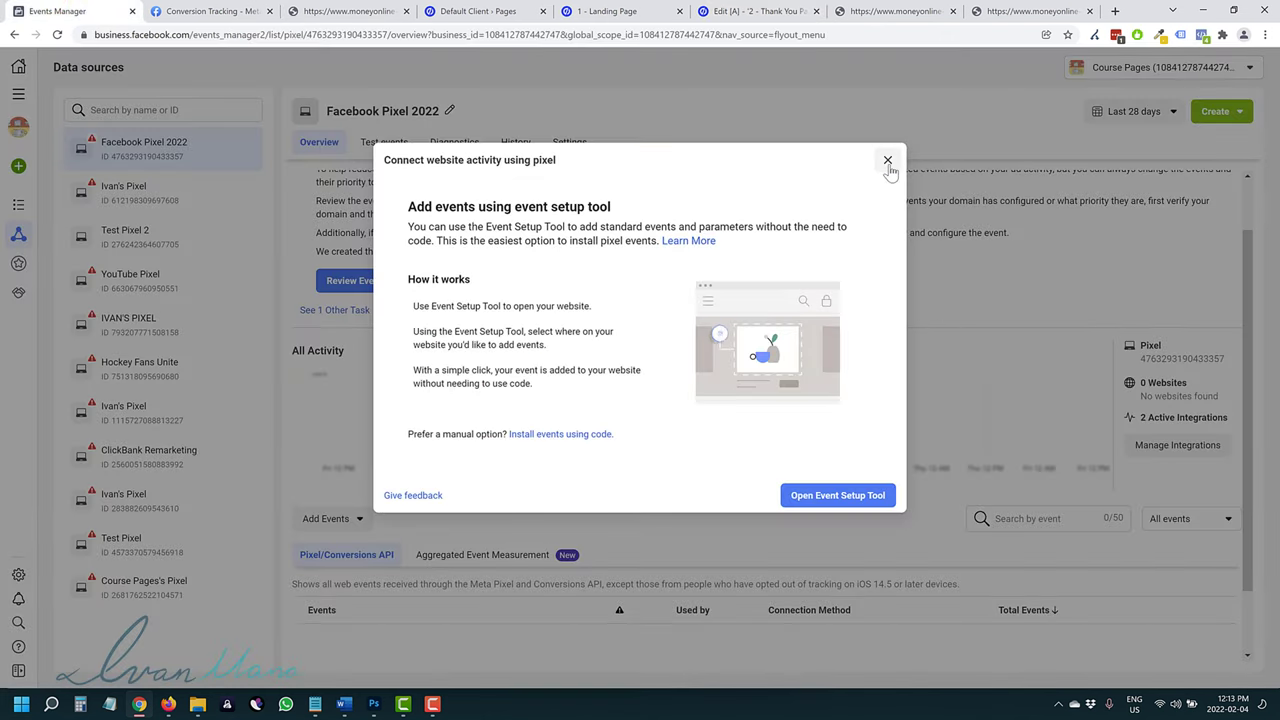
left_click(815, 505)
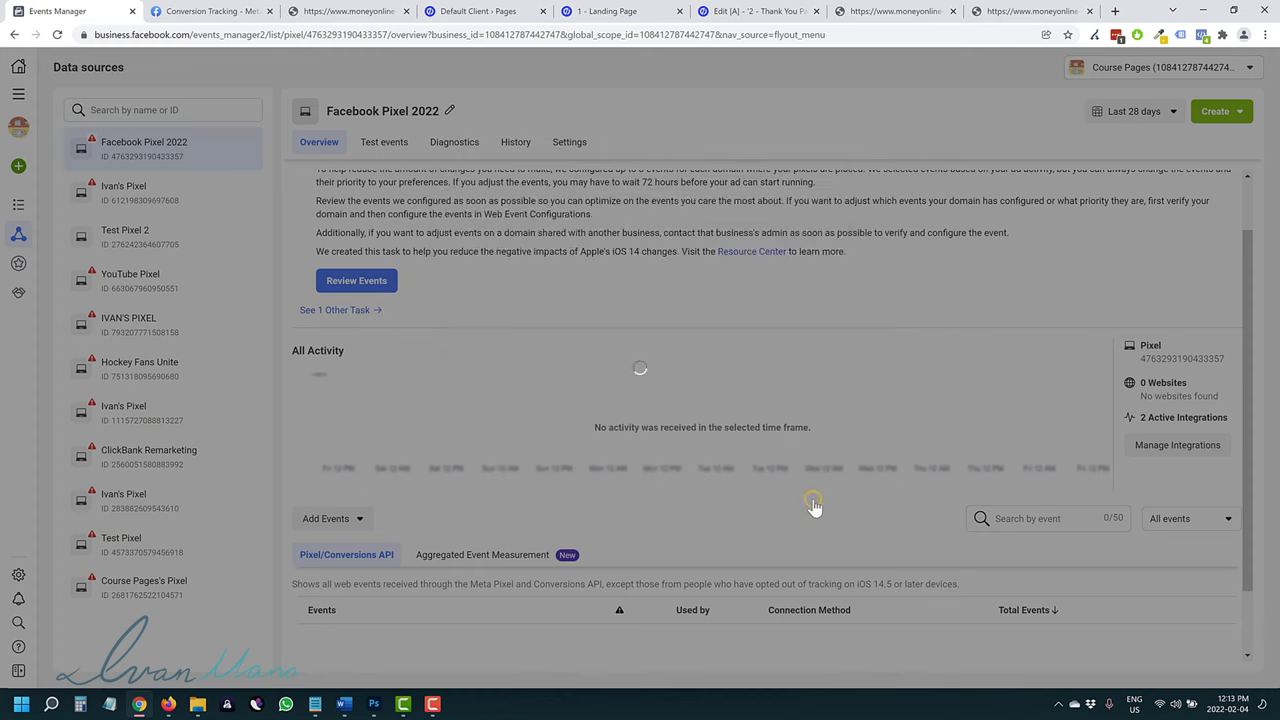
left_click(565, 329)
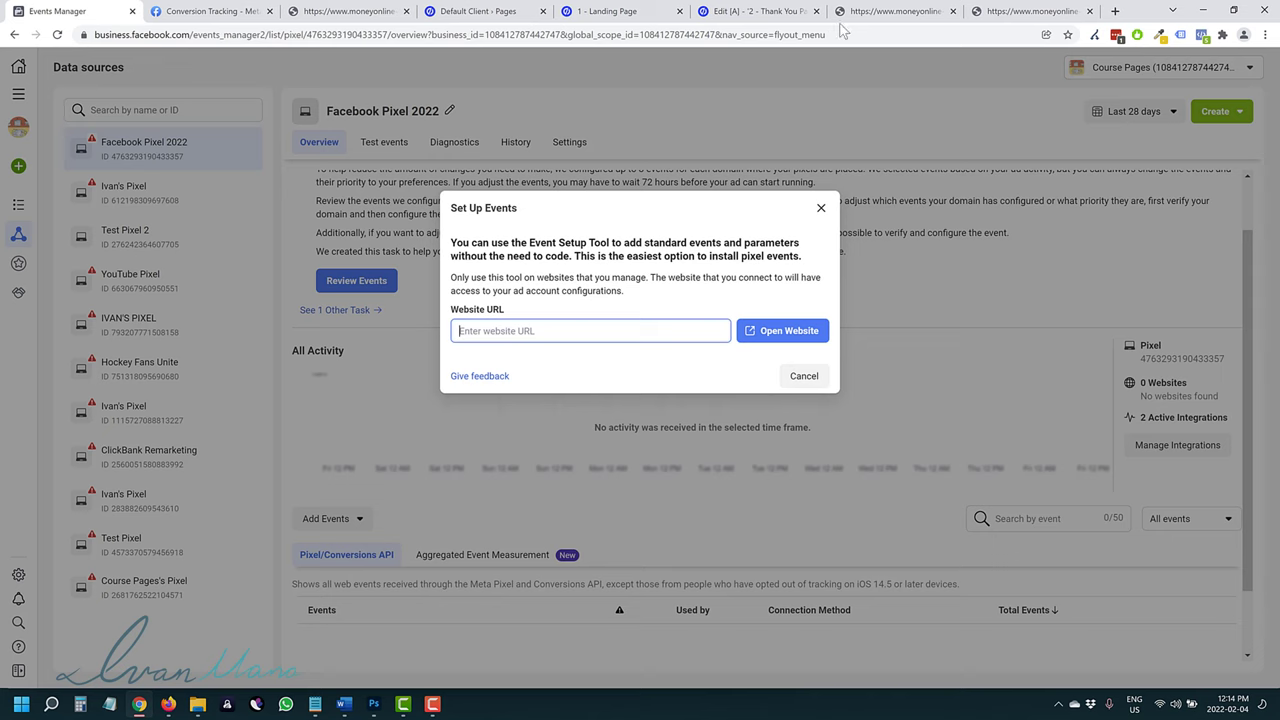
left_click(880, 11)
left_click(1030, 11)
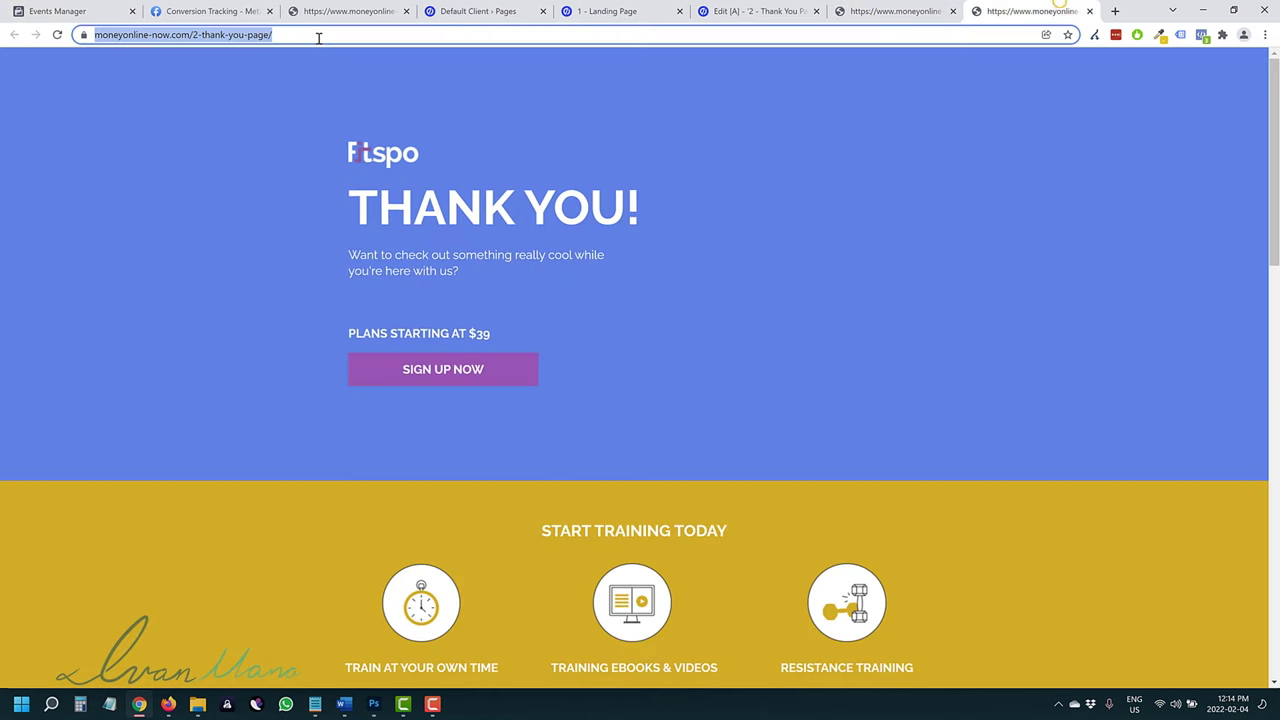
right_click(320, 36)
left_click(368, 110)
left_click(60, 11)
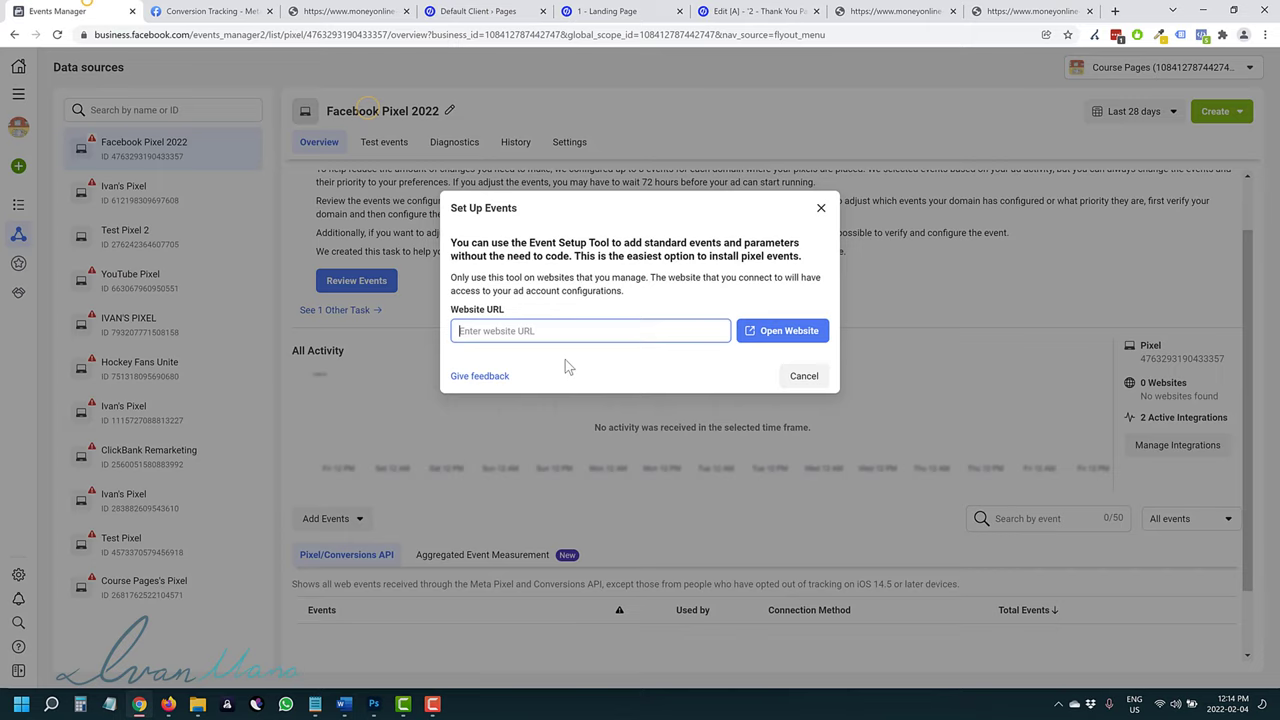
right_click(521, 330)
left_click(556, 432)
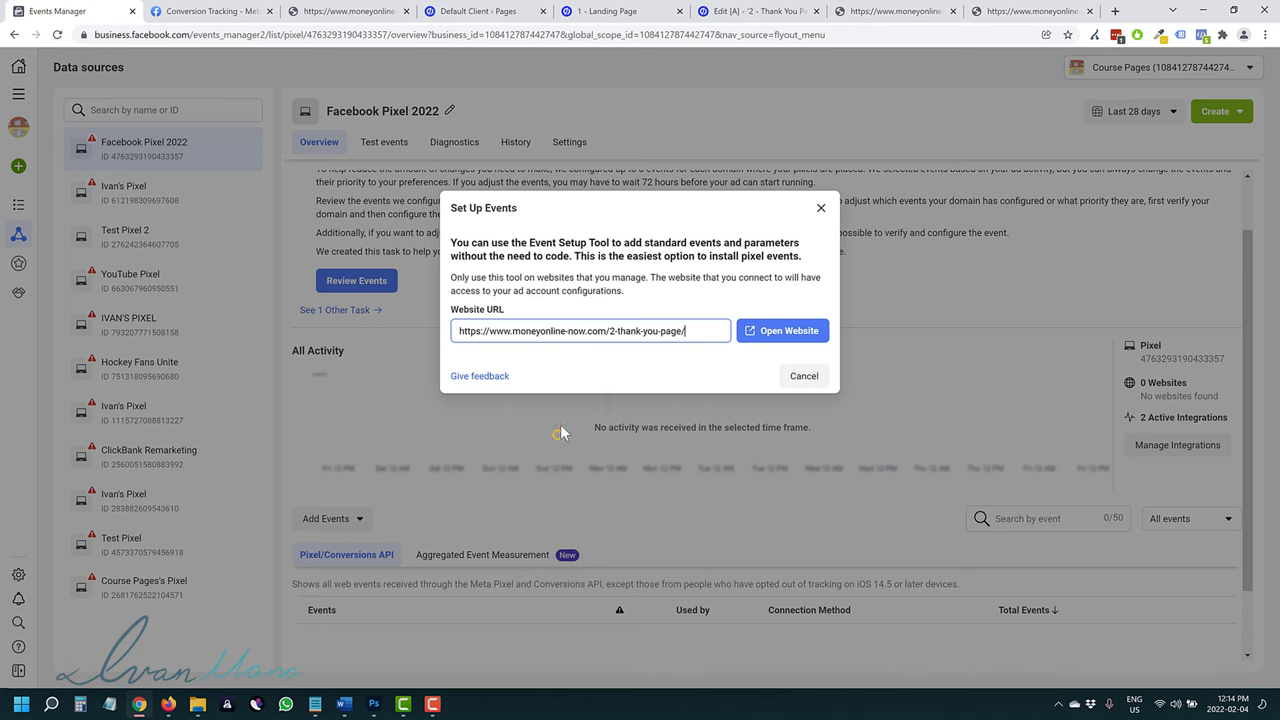
left_click(752, 340)
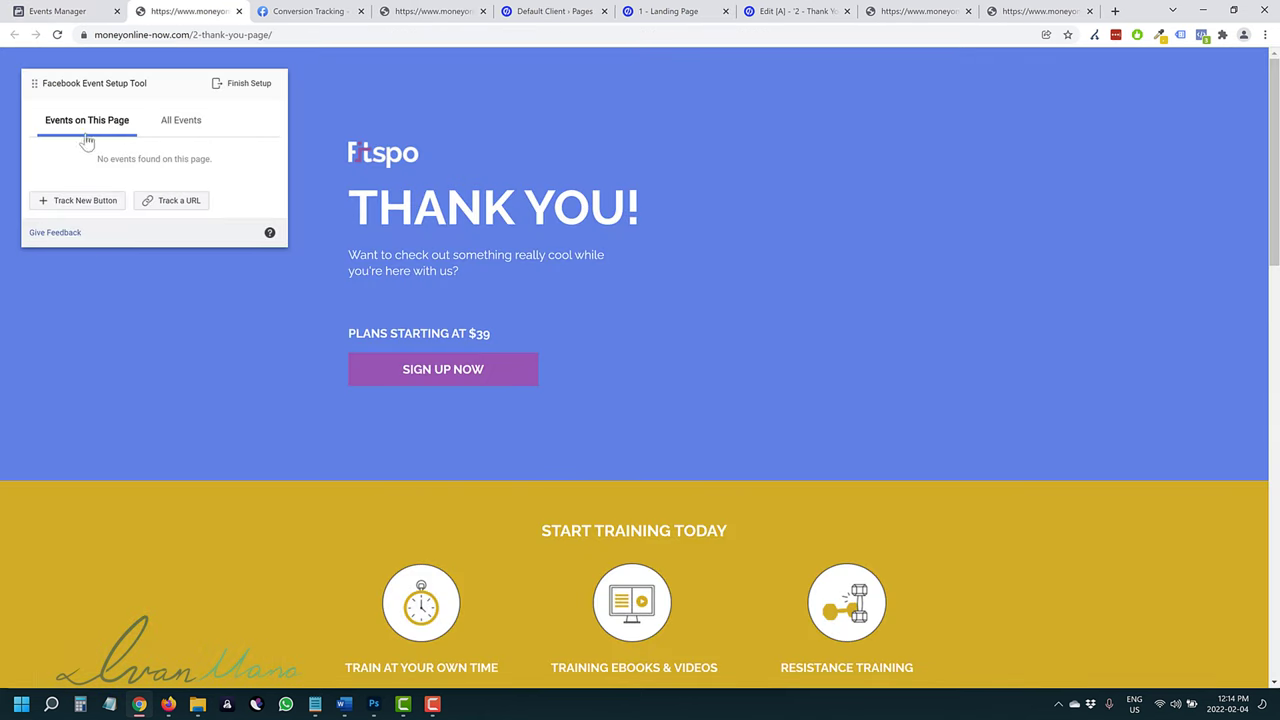
left_click(239, 11)
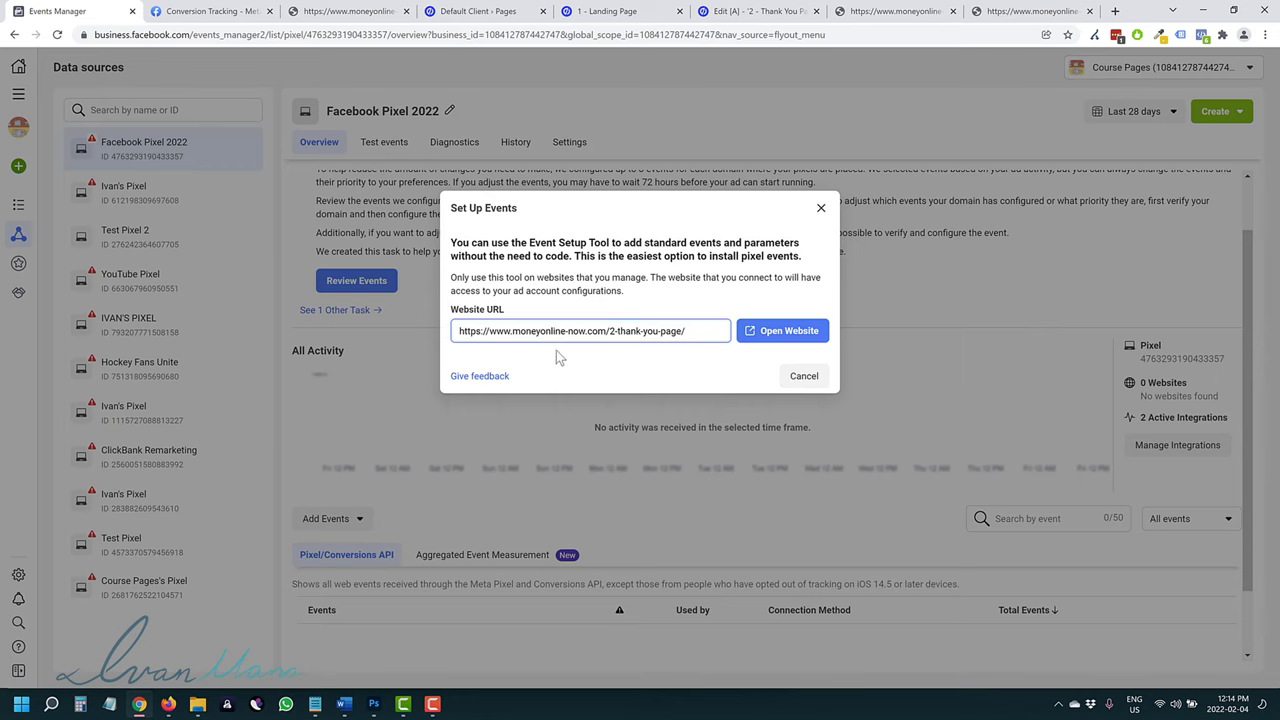
left_click(821, 208)
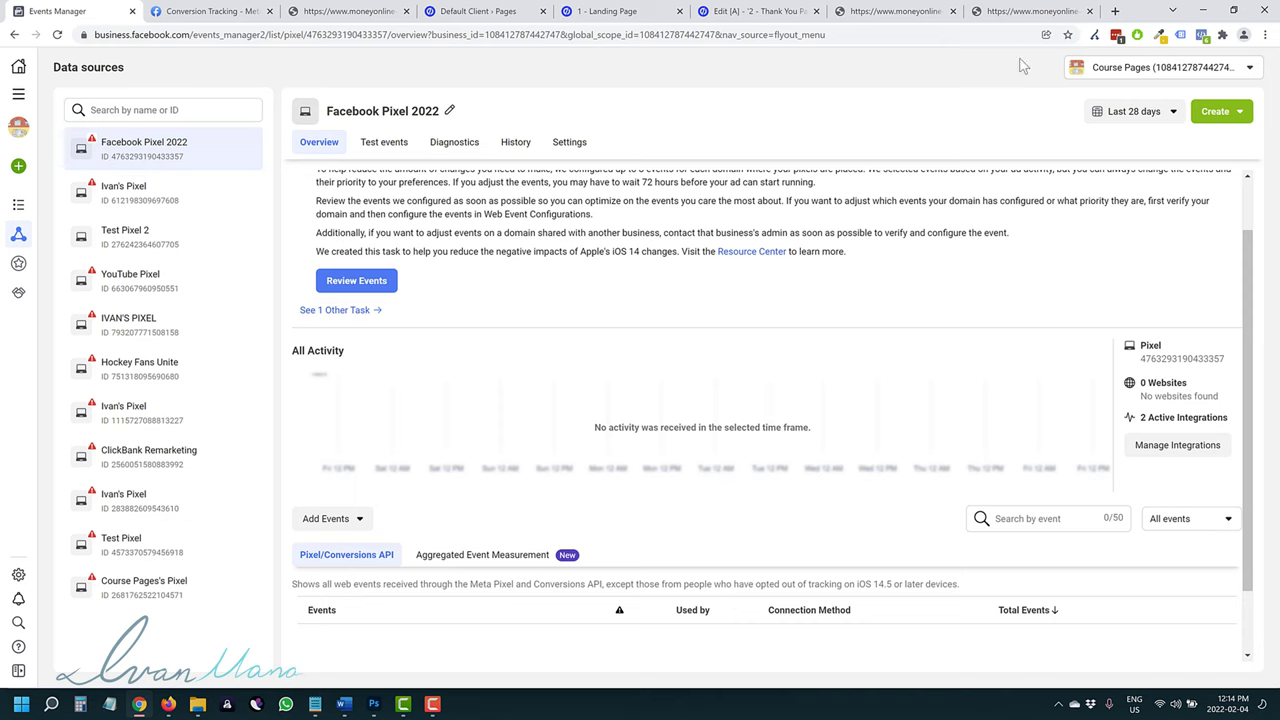
Open the tutorial author's YouTube channel in a new browser tab and browse its uploaded videos
left_click(1113, 11)
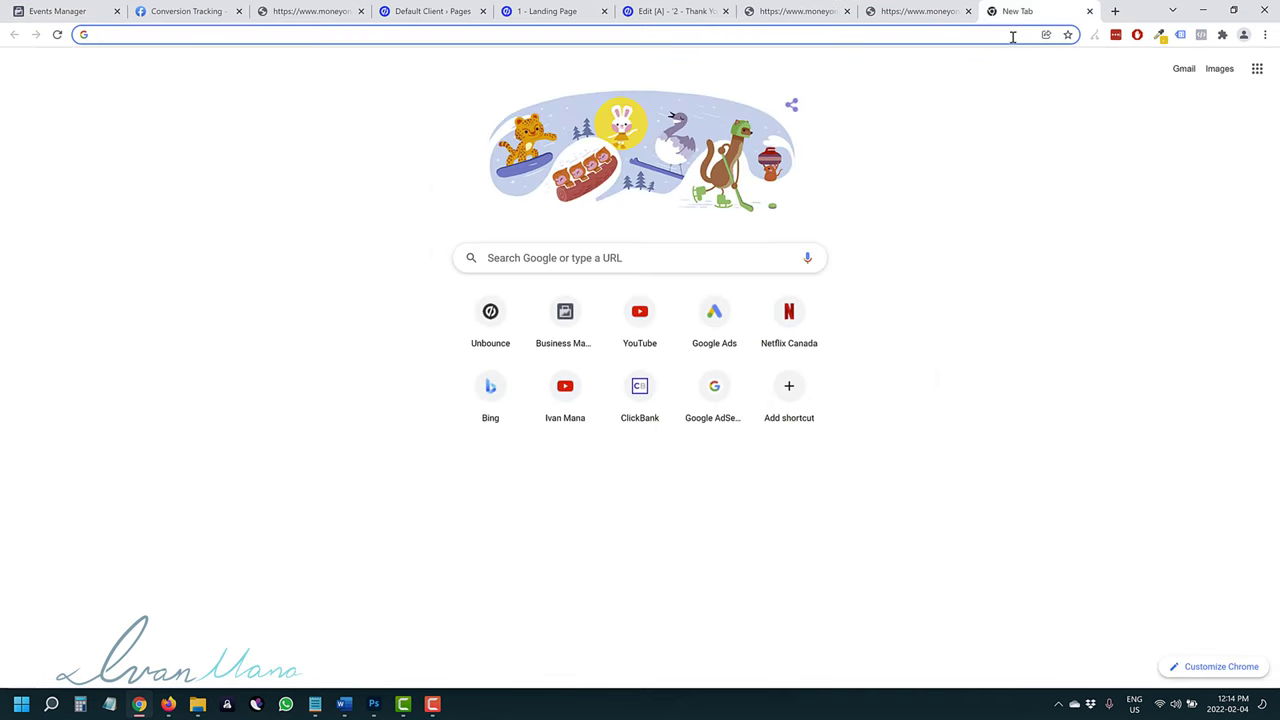
type("youtube.com/ivanmana")
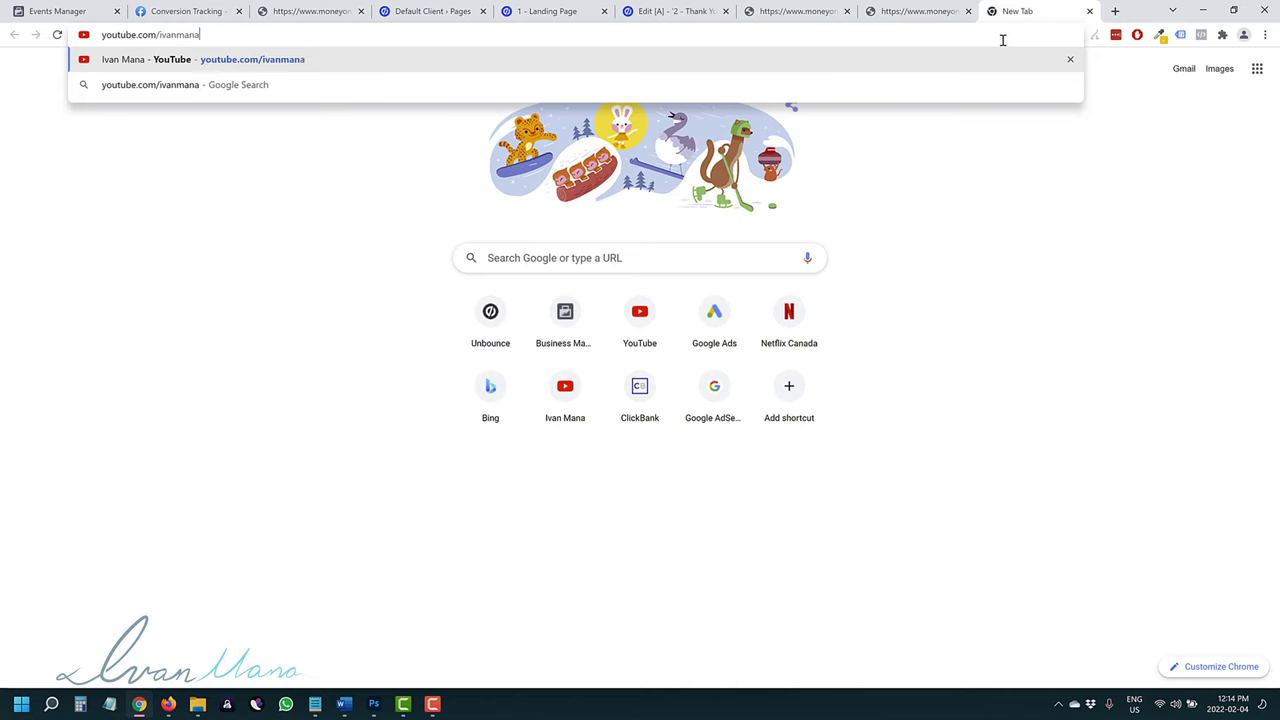
key("Return")
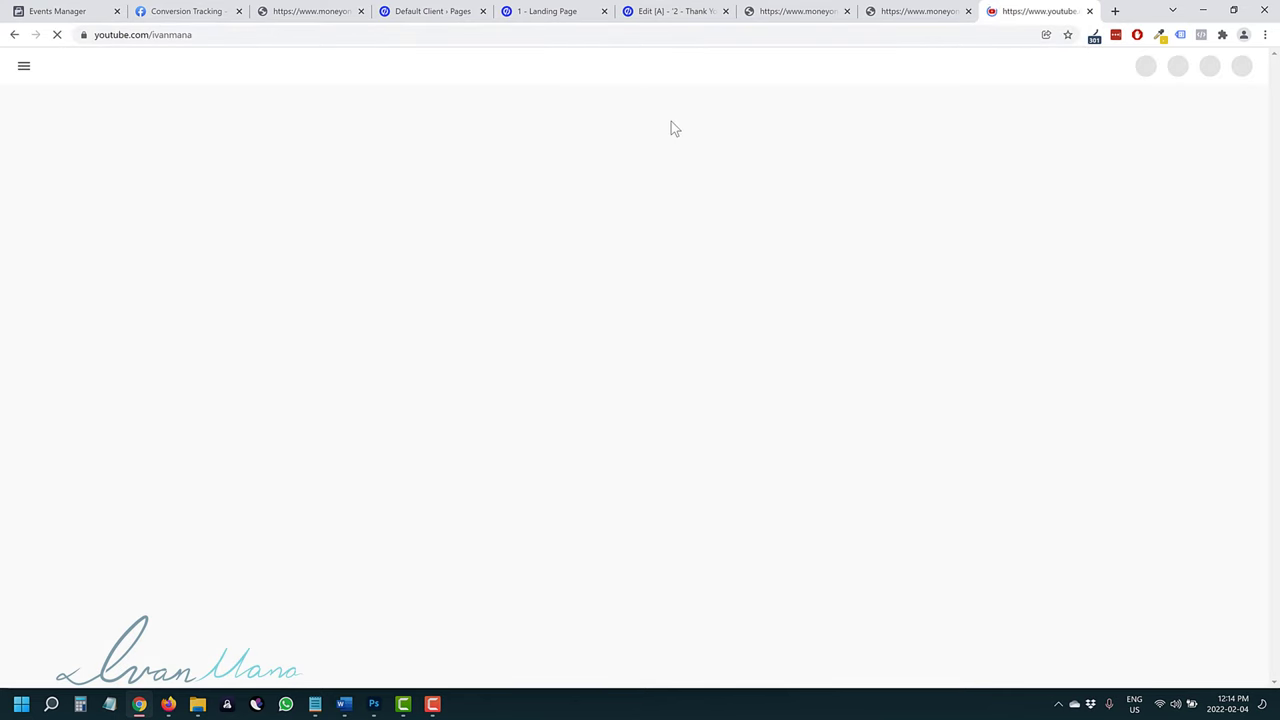
left_click(395, 346)
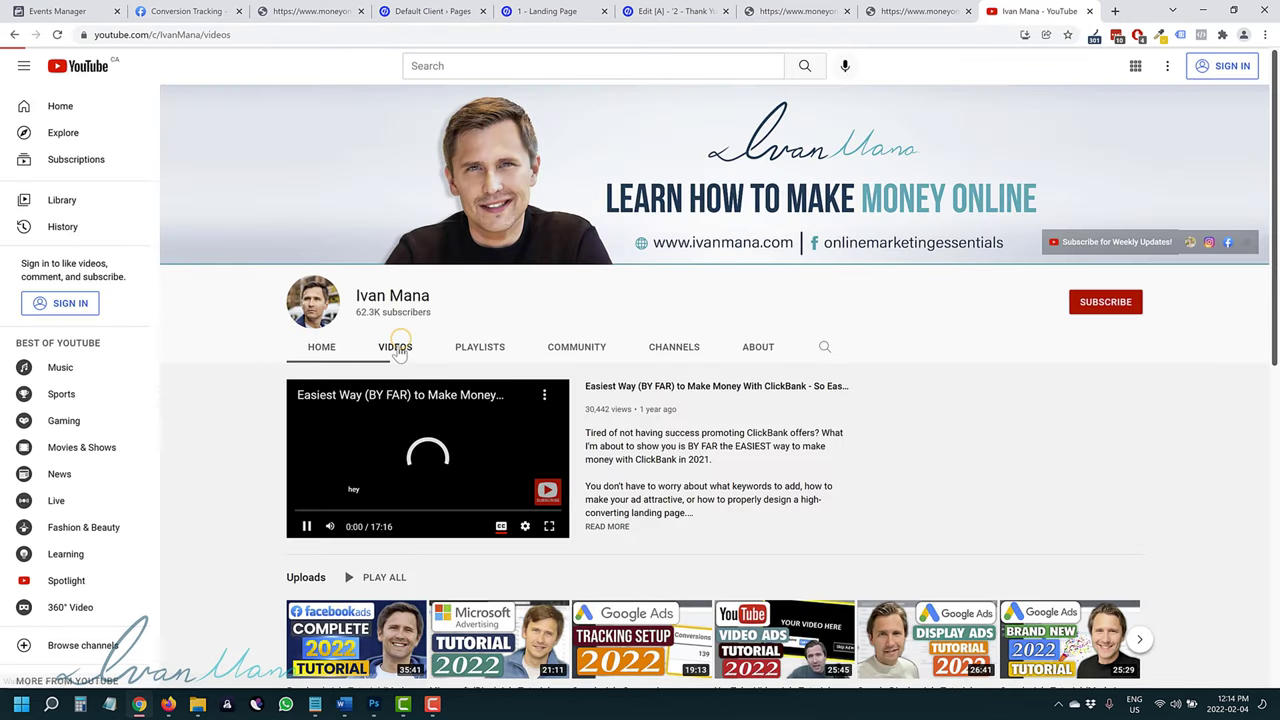
scroll(268, 423, "down", 2)
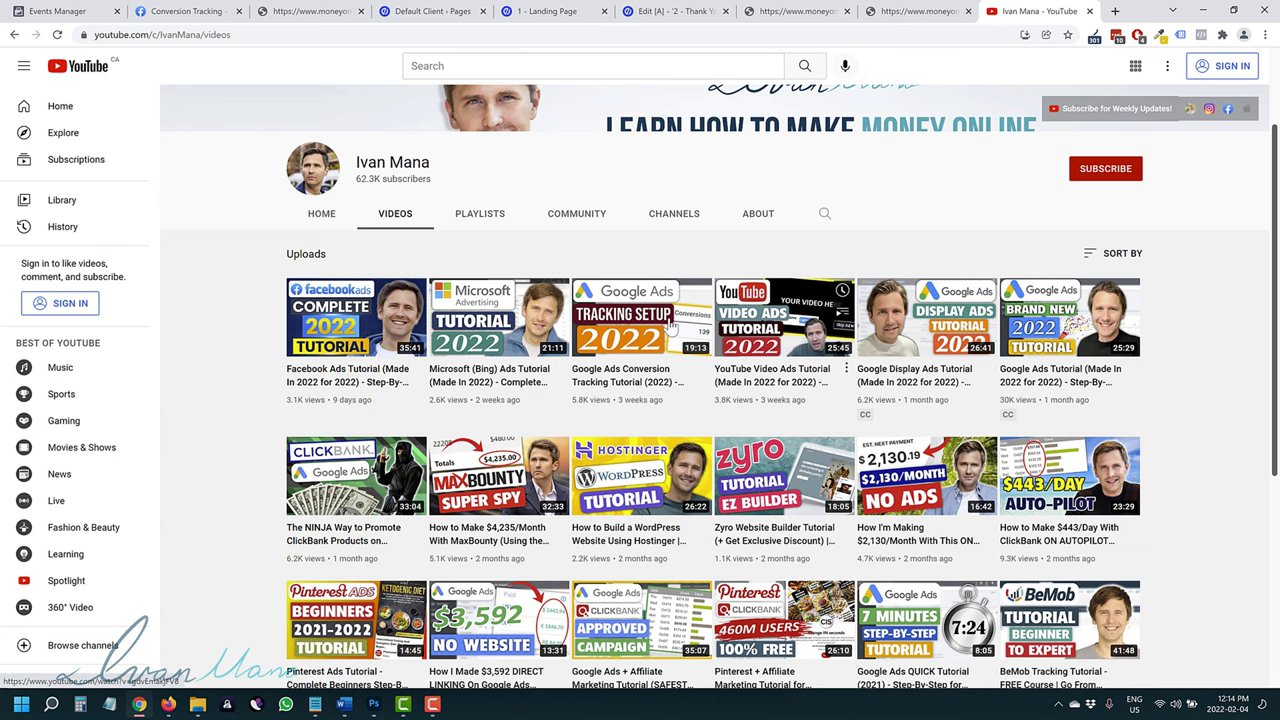
scroll(913, 403, "down", 3)
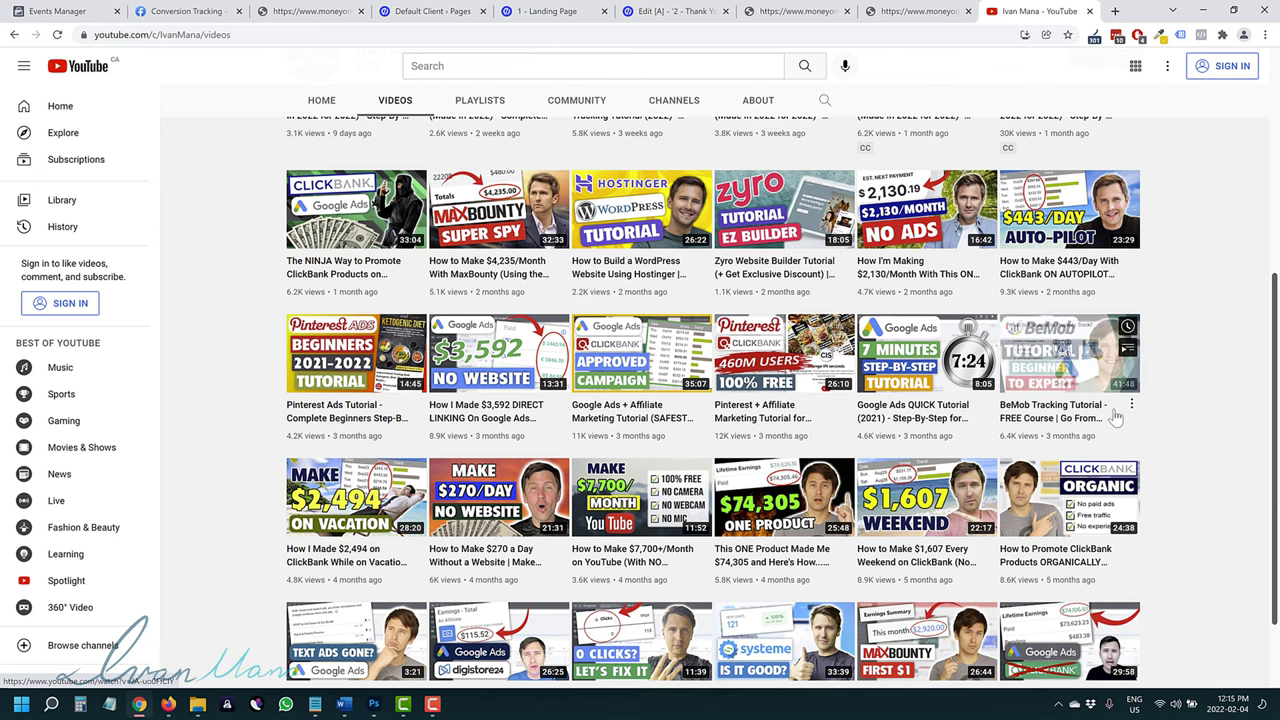
scroll(1140, 480, "up", 4)
scroll(1140, 500, "up", 1)
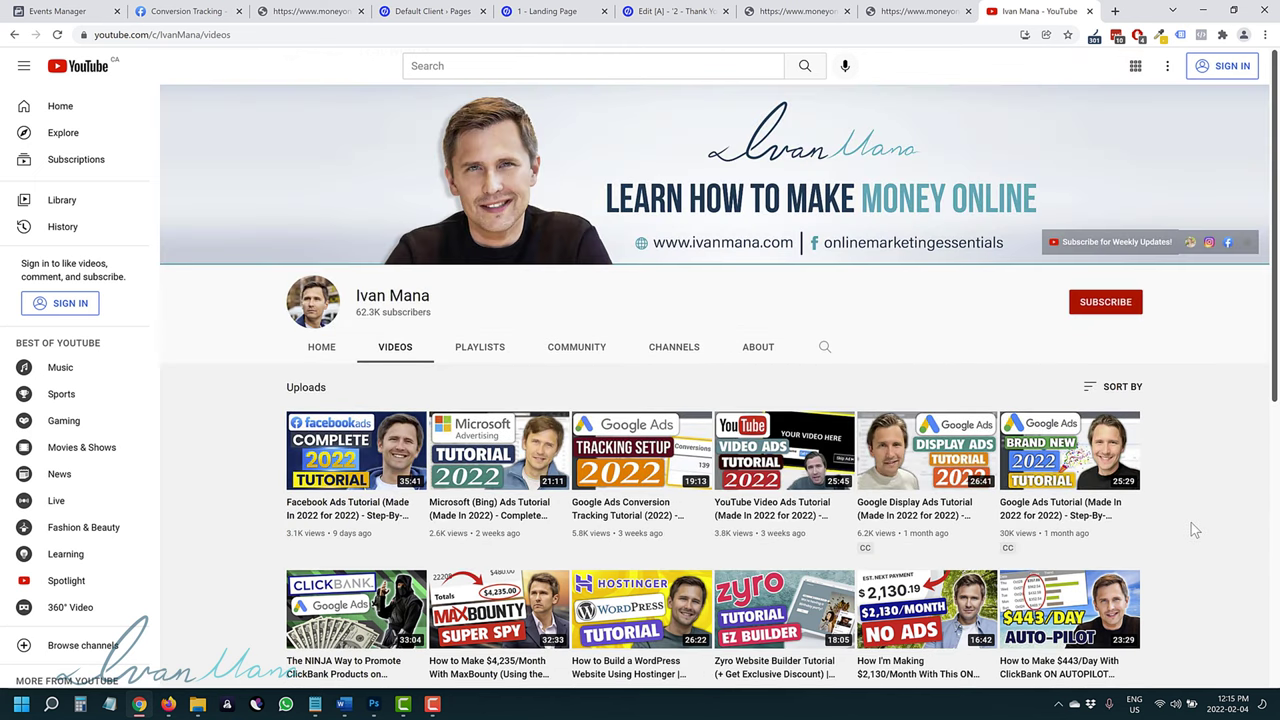